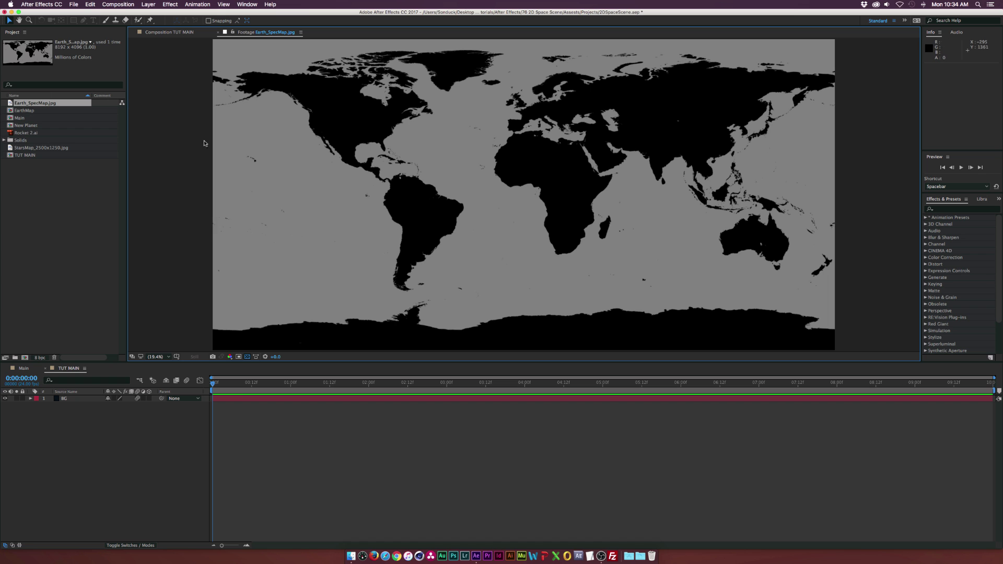
# Place Earth_SpecMap.jpg above BG in the TUT MAIN composition and pre-compose it as "Planet Map"
pyautogui.click(164, 33)
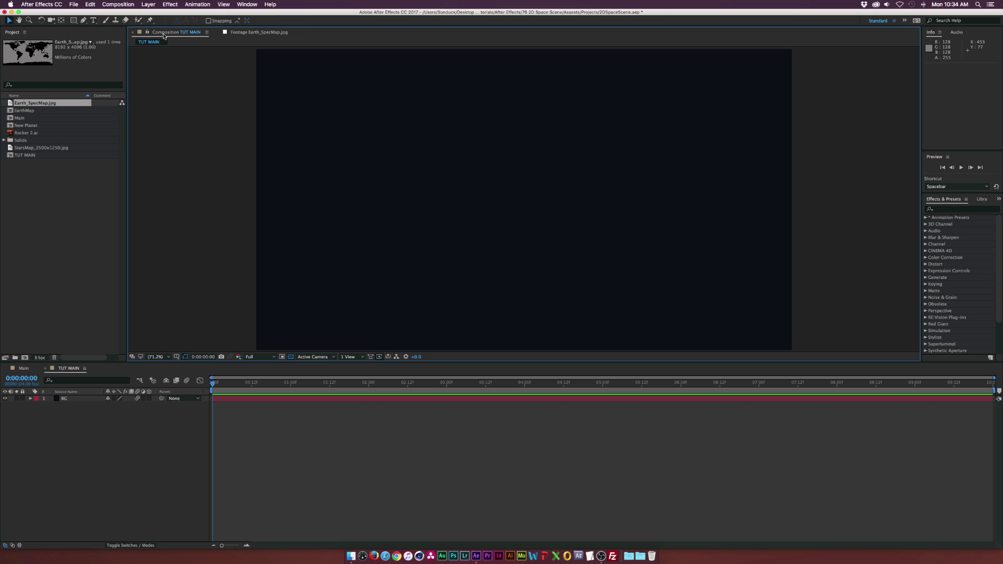
pyautogui.moveTo(37, 105); pyautogui.dragTo(62, 398)
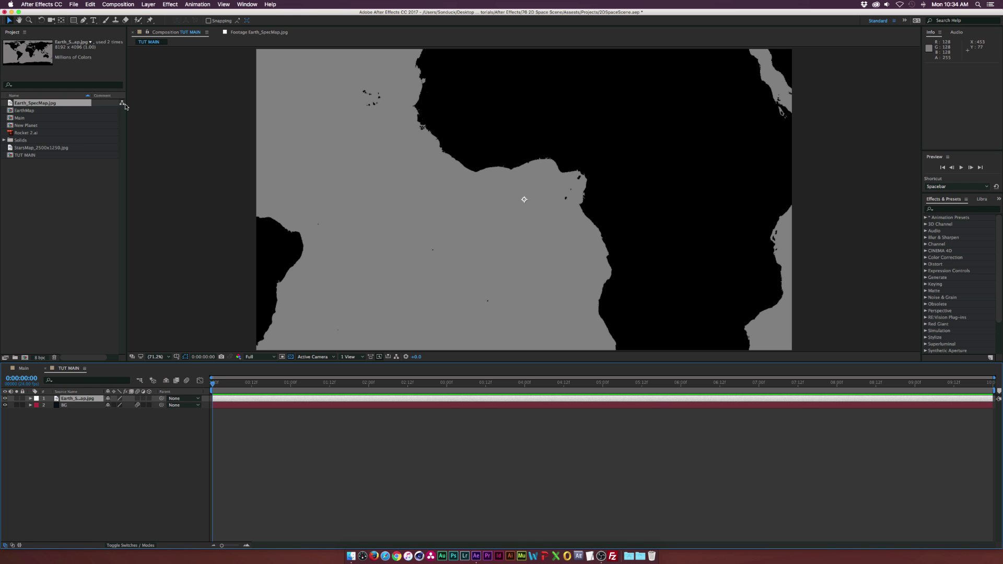
pyautogui.click(148, 4)
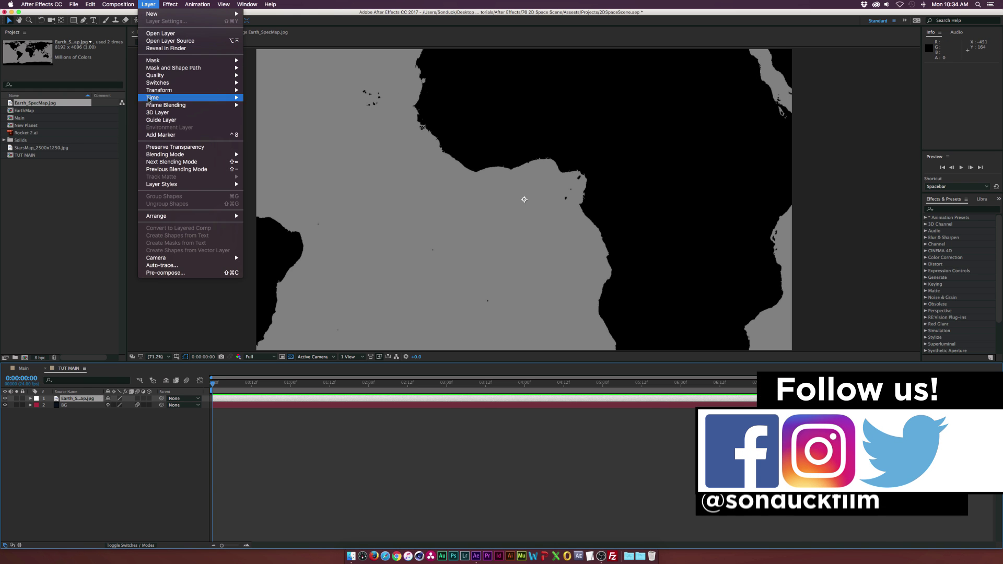
pyautogui.click(162, 273)
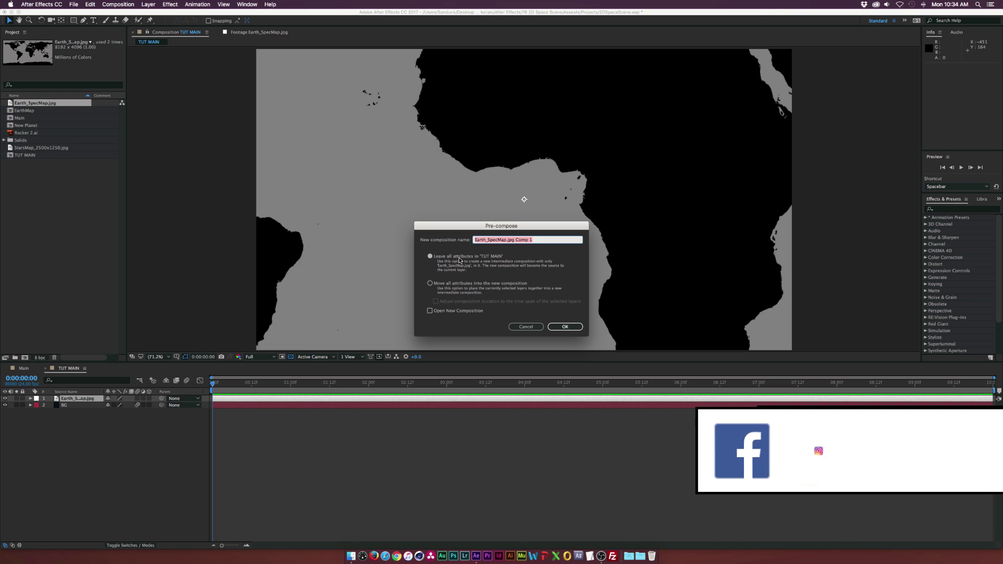
pyautogui.write('Planet Map')
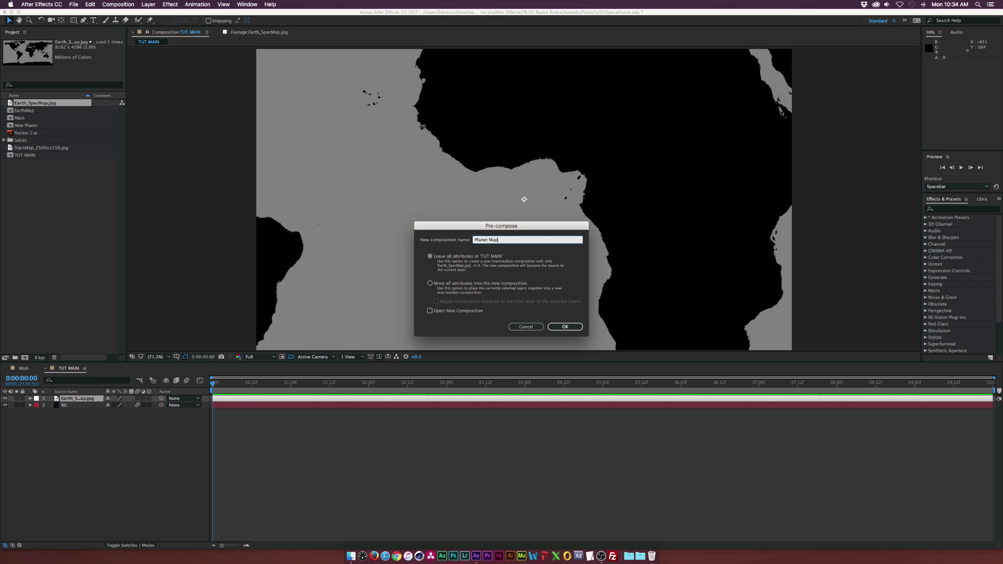
pyautogui.press('Return')
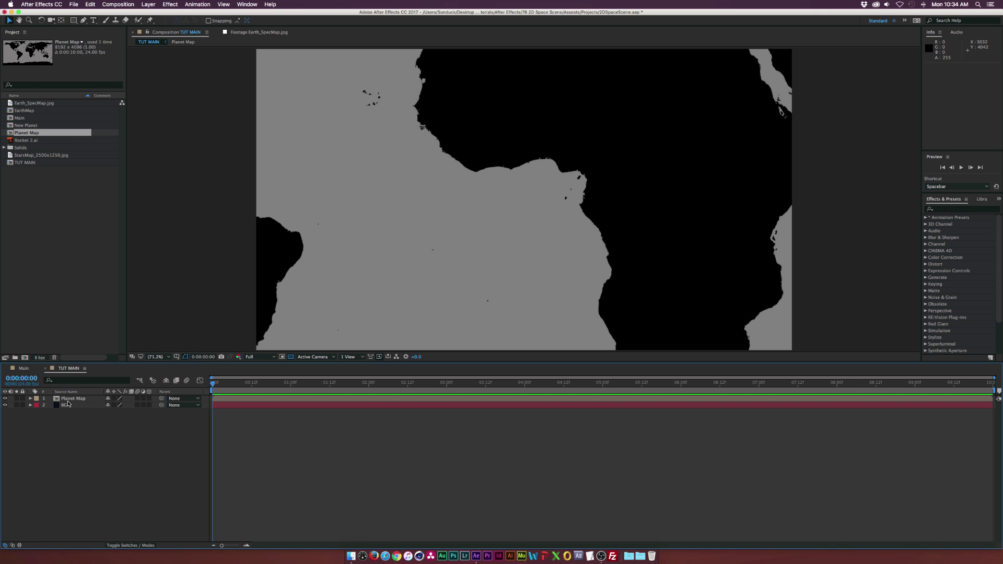
# Open the Planet Map composition and resize it to 1920 by 1080 px
pyautogui.doubleClick(68, 399)
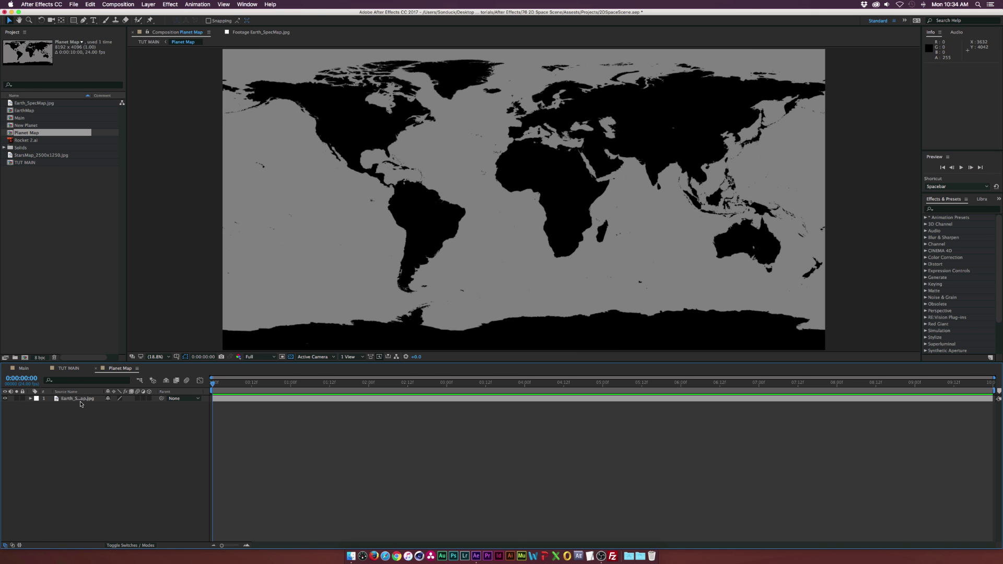
pyautogui.click(113, 4)
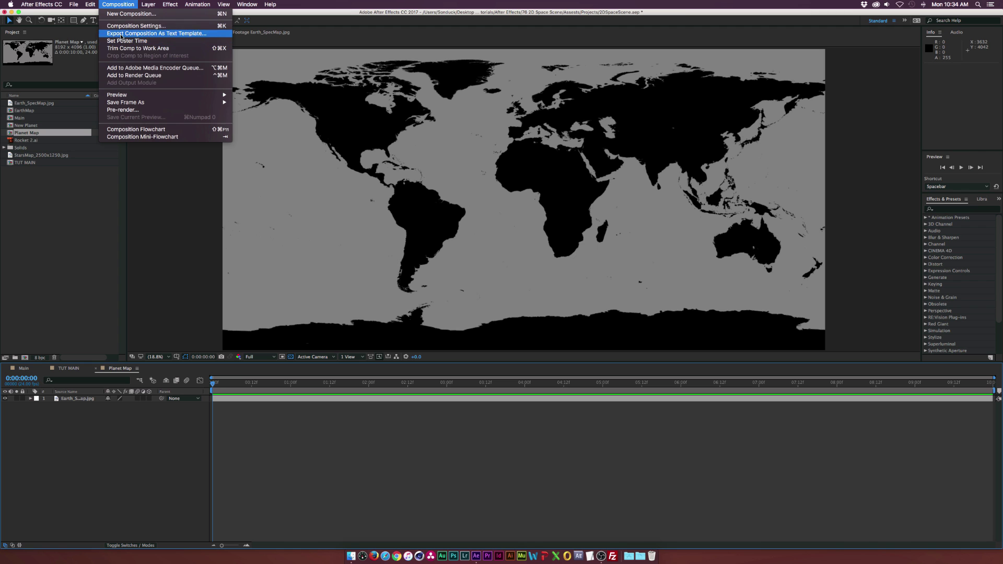
pyautogui.click(122, 26)
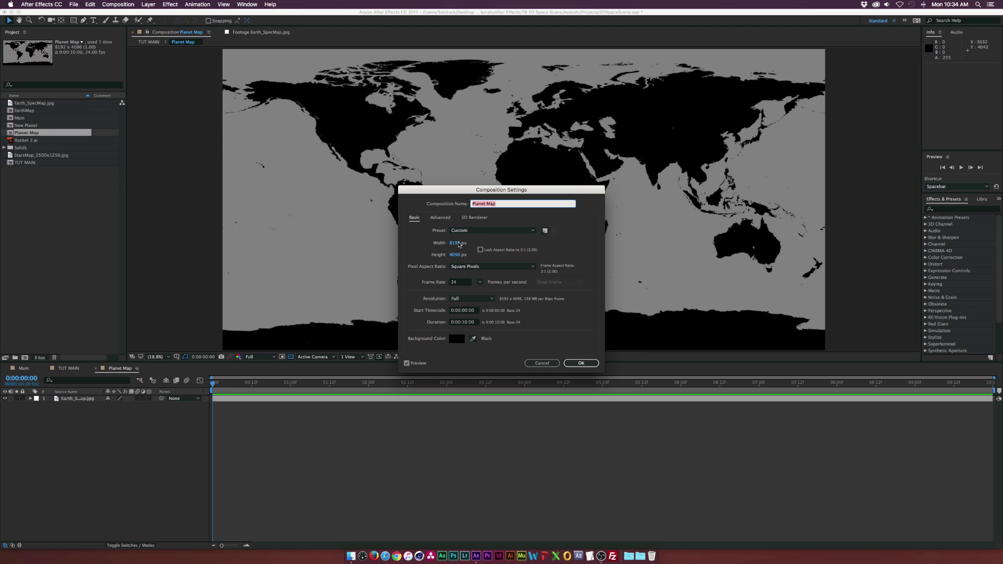
pyautogui.click(457, 243)
pyautogui.write('192')
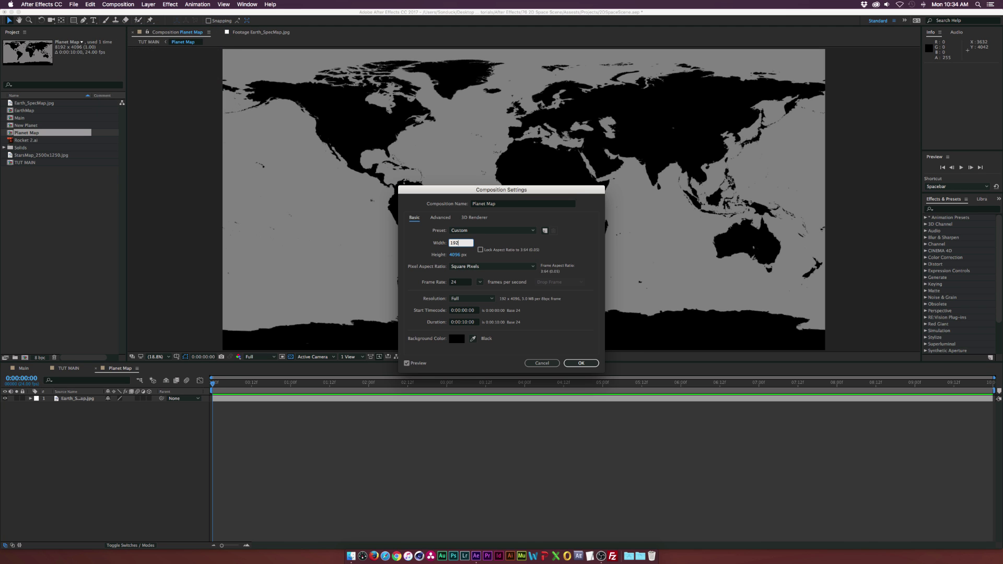
pyautogui.write('0')
pyautogui.press('Tab')
pyautogui.write('108')
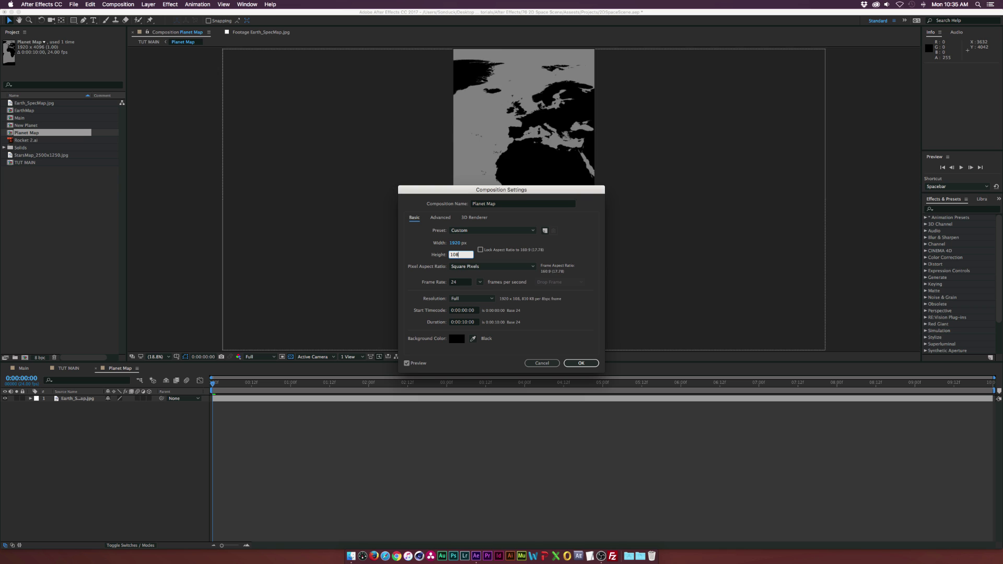
pyautogui.write('0')
pyautogui.click(566, 312)
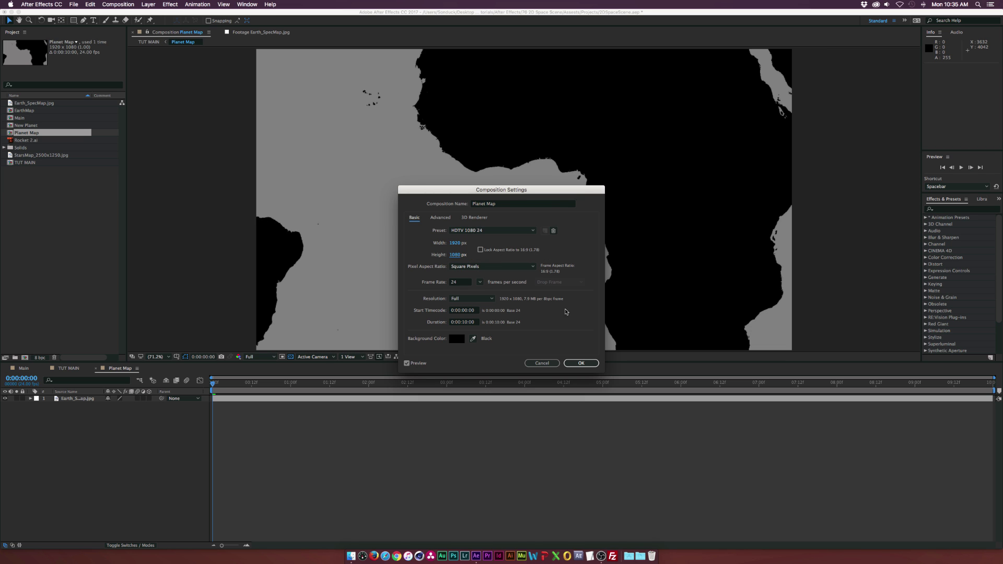
pyautogui.click(581, 363)
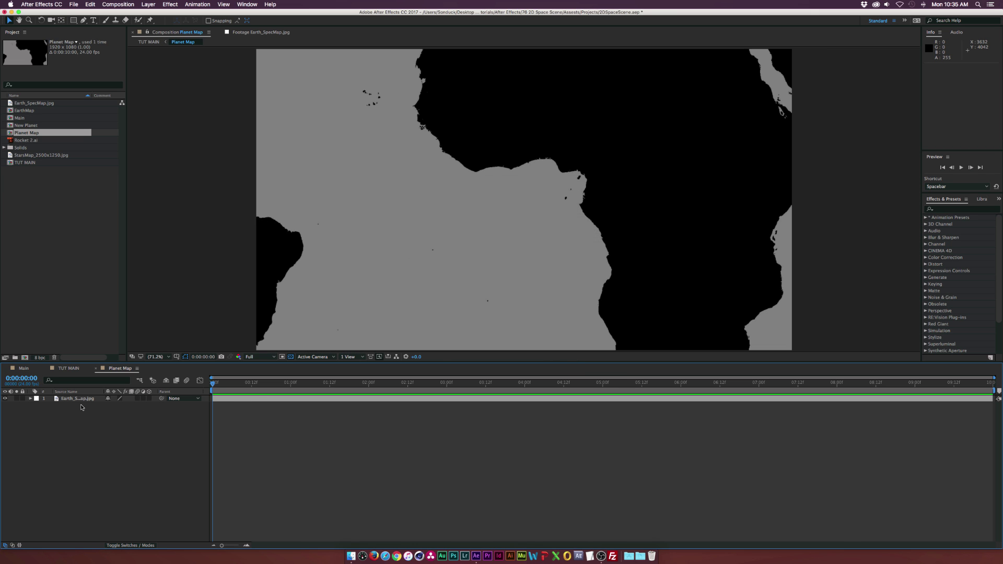
# Scale the Earth_SpecMap.jpg layer down to 28% so the whole map fits the Planet Map composition
pyautogui.click(79, 399)
pyautogui.press('s')
pyautogui.moveTo(120, 406); pyautogui.dragTo(86, 400)
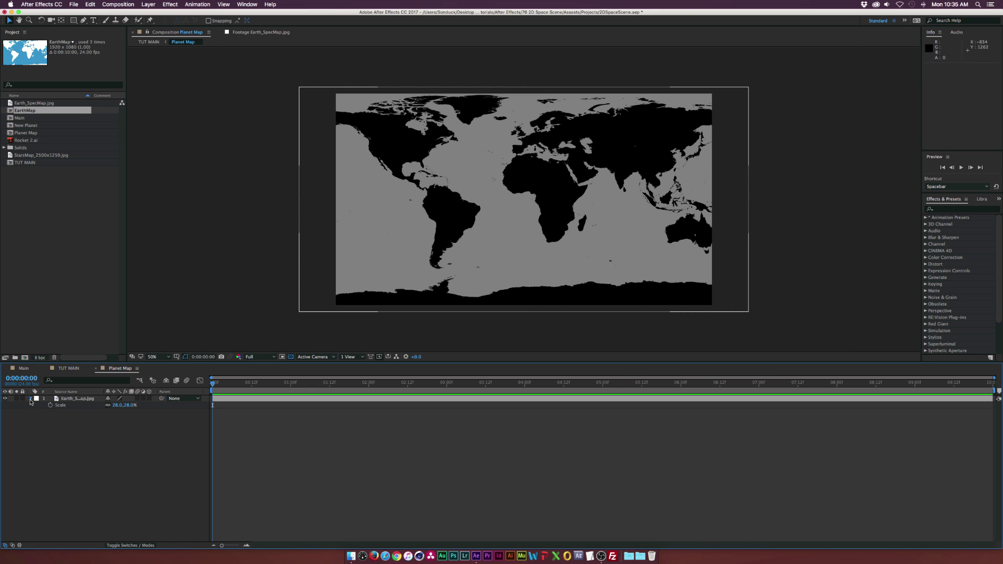
pyautogui.click(31, 400)
# Apply a Tint effect to the Earth_SpecMap.jpg layer and map black to white (FFFFFF)
pyautogui.click(81, 400)
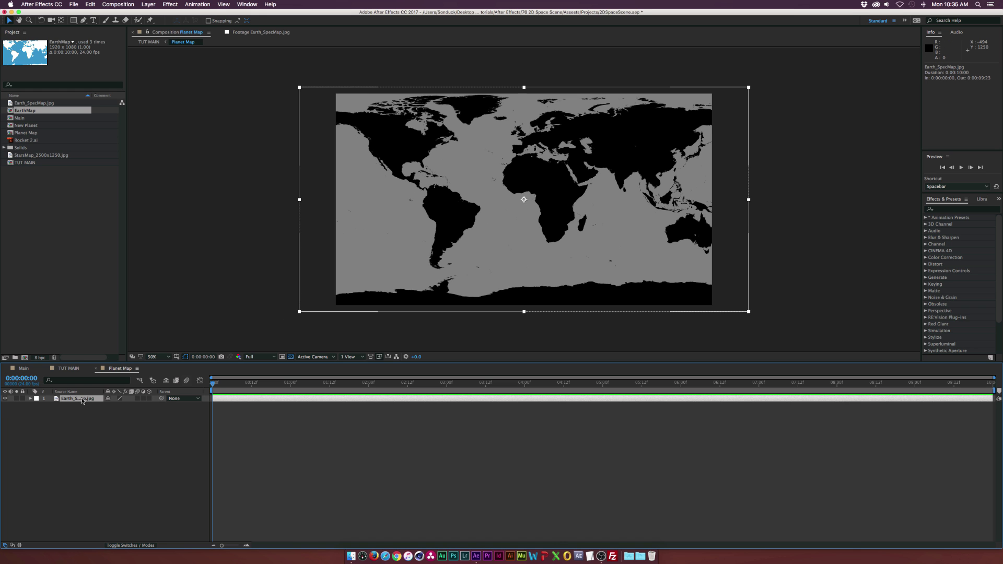
pyautogui.click(176, 4)
pyautogui.moveTo(189, 78)
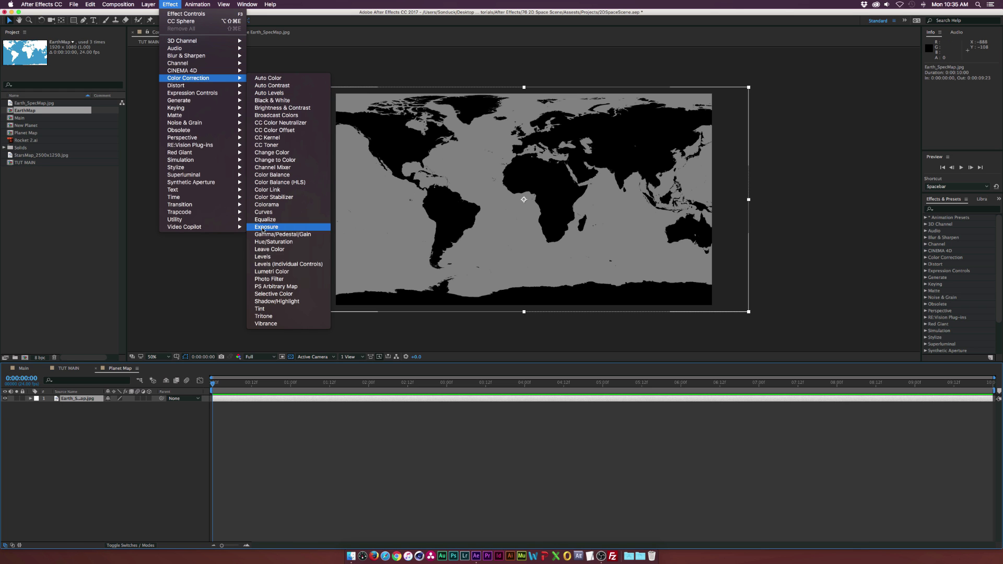
pyautogui.click(254, 310)
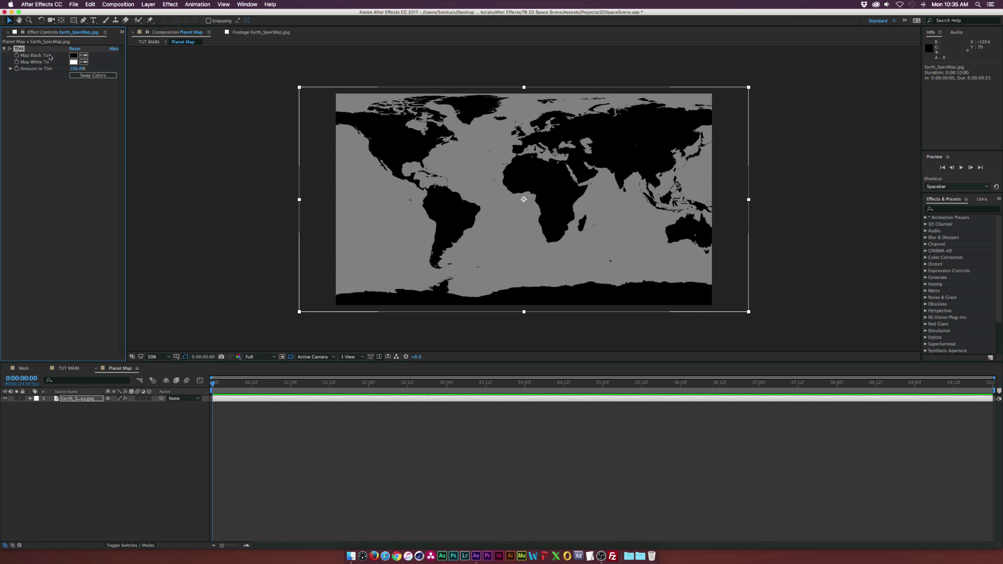
pyautogui.click(74, 56)
pyautogui.moveTo(457, 317); pyautogui.dragTo(358, 174)
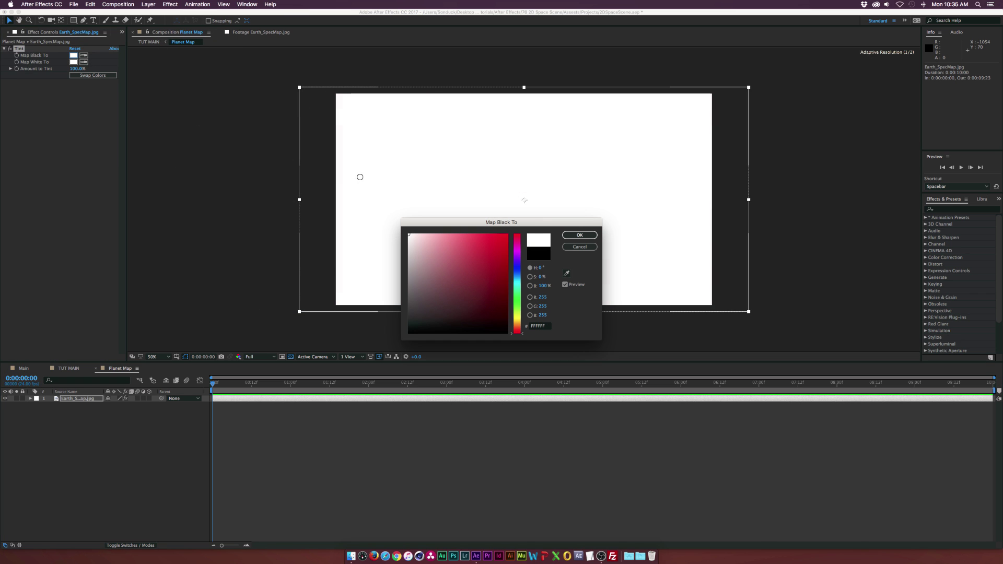
pyautogui.click(579, 235)
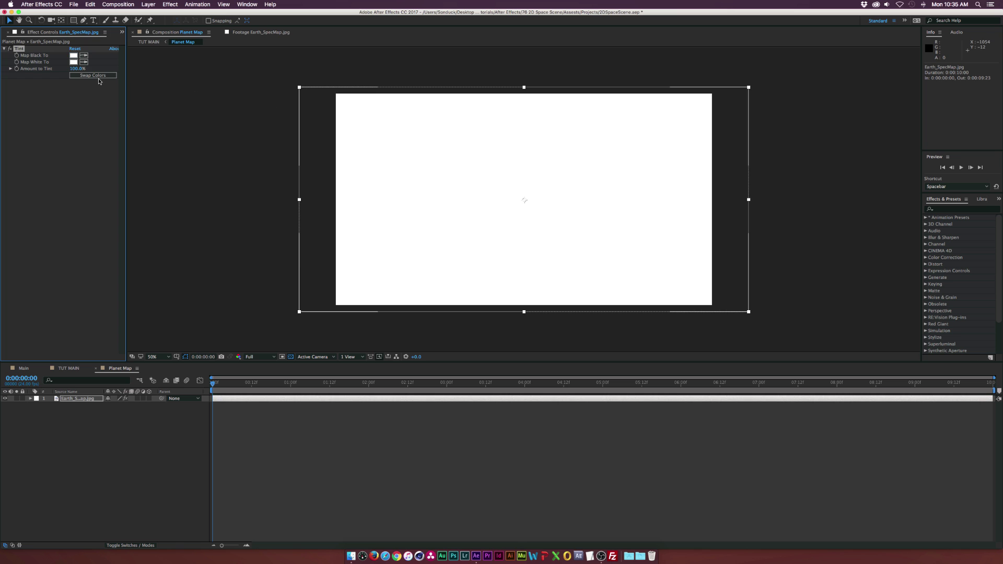
# Set the Tint effect's Map White To colour to a medium blue for the oceans
pyautogui.click(74, 62)
pyautogui.moveTo(517, 271); pyautogui.dragTo(490, 257)
pyautogui.click(516, 278)
pyautogui.press('Return')
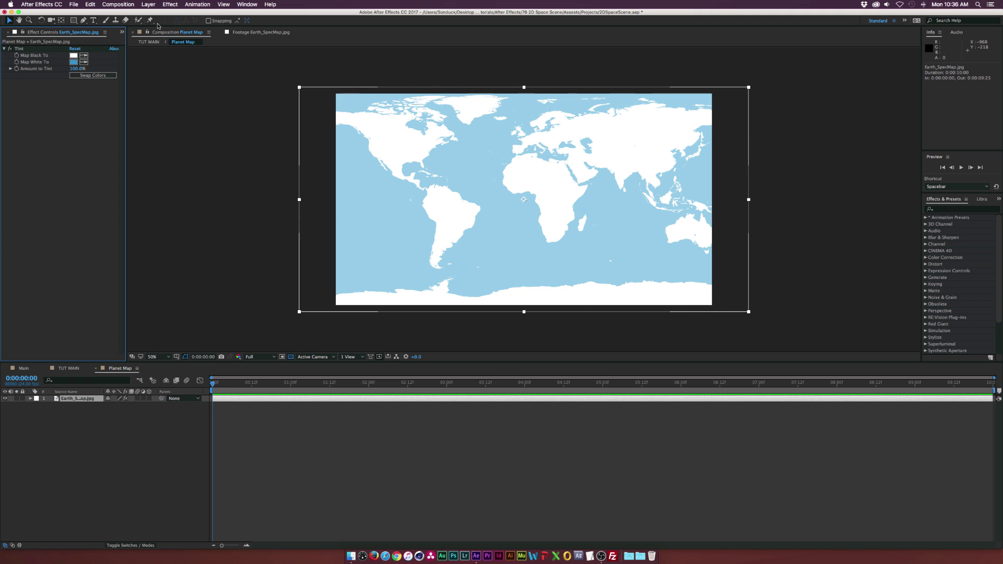
# Add a Curves effect to the map layer and pull the RGB curve's midpoint down to deepen the blue
pyautogui.click(171, 4)
pyautogui.moveTo(187, 77)
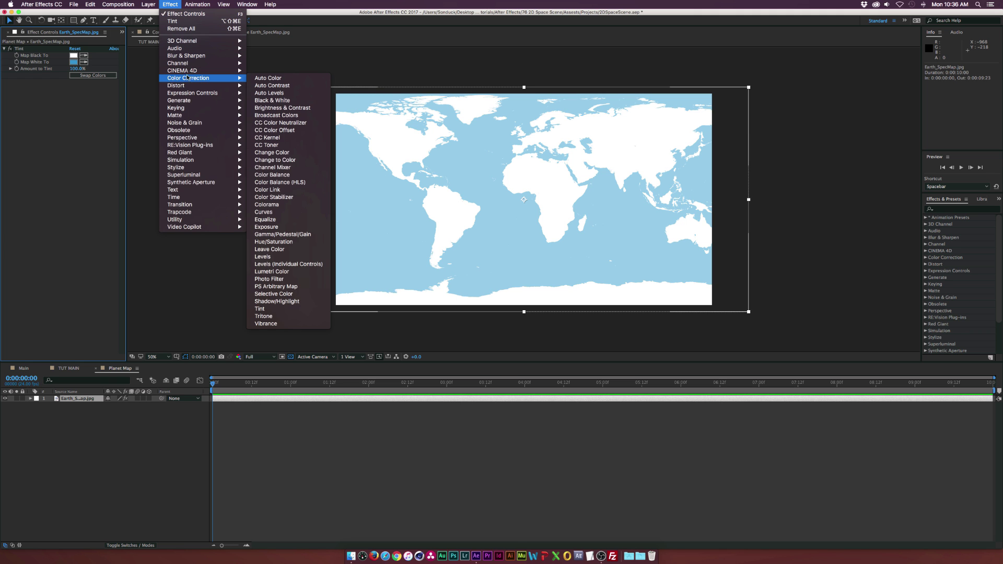
pyautogui.click(271, 213)
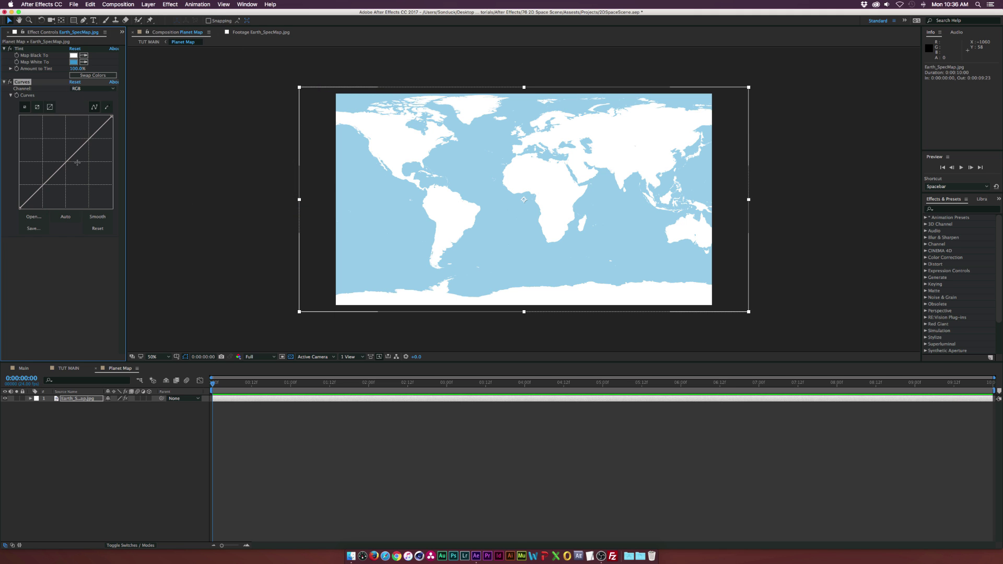
pyautogui.moveTo(73, 159)
pyautogui.mouseDown()
pyautogui.moveTo(92, 178)
pyautogui.moveTo(87, 172)
pyautogui.mouseUp()
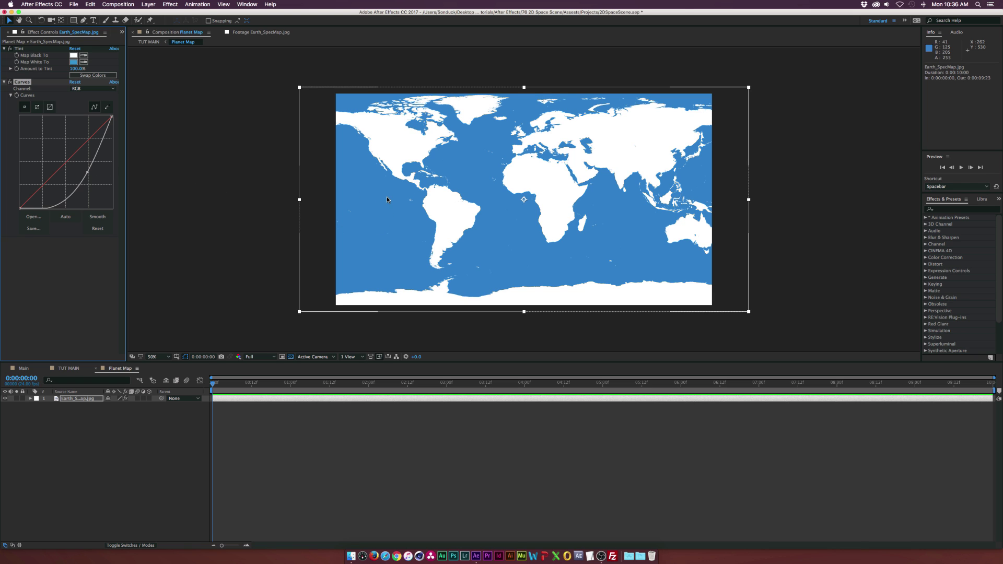
pyautogui.click(66, 289)
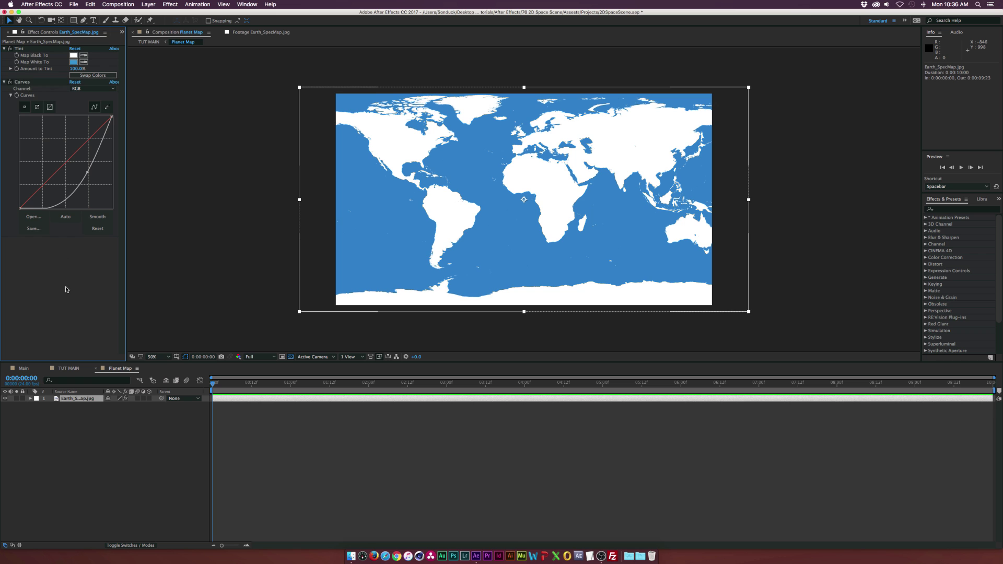
# Return to the TUT MAIN composition and apply the CC Sphere effect to the Planet Map layer
pyautogui.click(77, 369)
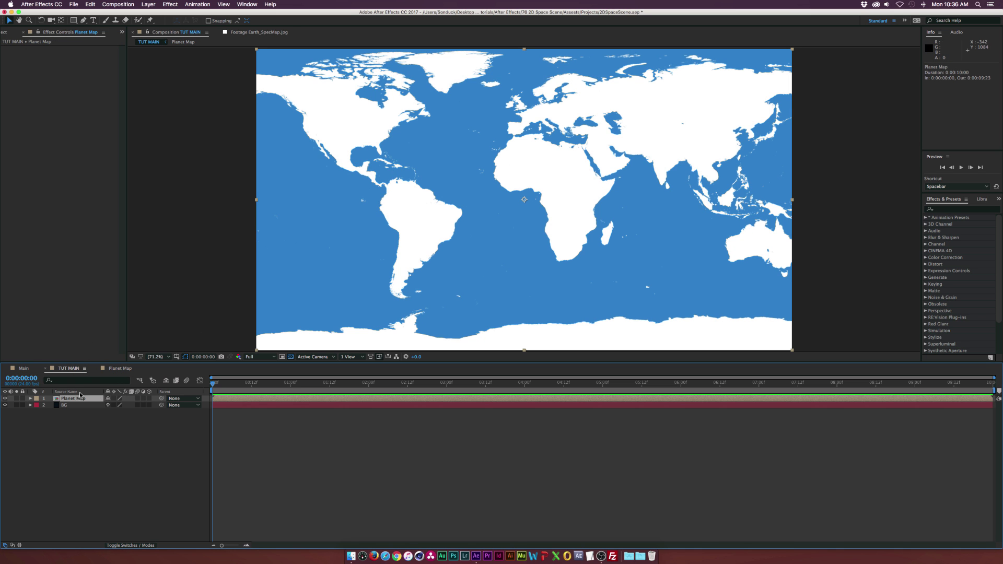
pyautogui.click(170, 4)
pyautogui.moveTo(181, 138)
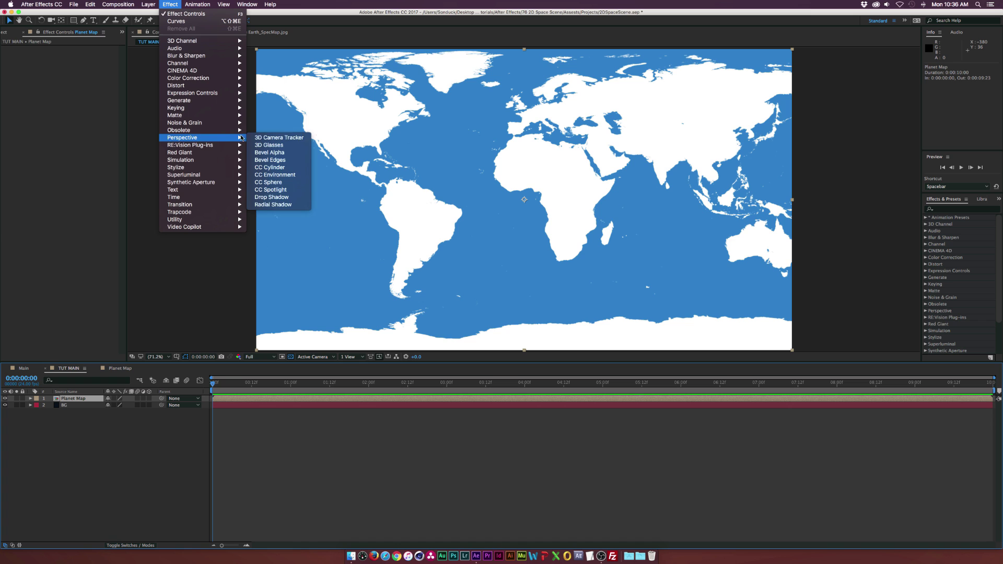
pyautogui.click(268, 183)
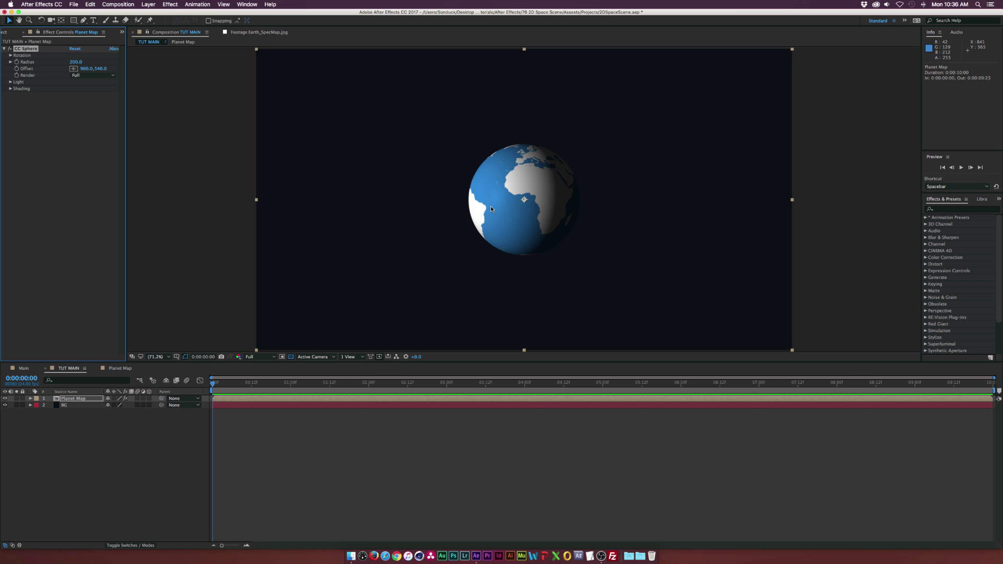
# Flatten the CC Sphere shading with Ambient at 100, Diffuse at 0 and Specular at 0
pyautogui.click(10, 89)
pyautogui.click(71, 96)
pyautogui.write('1')
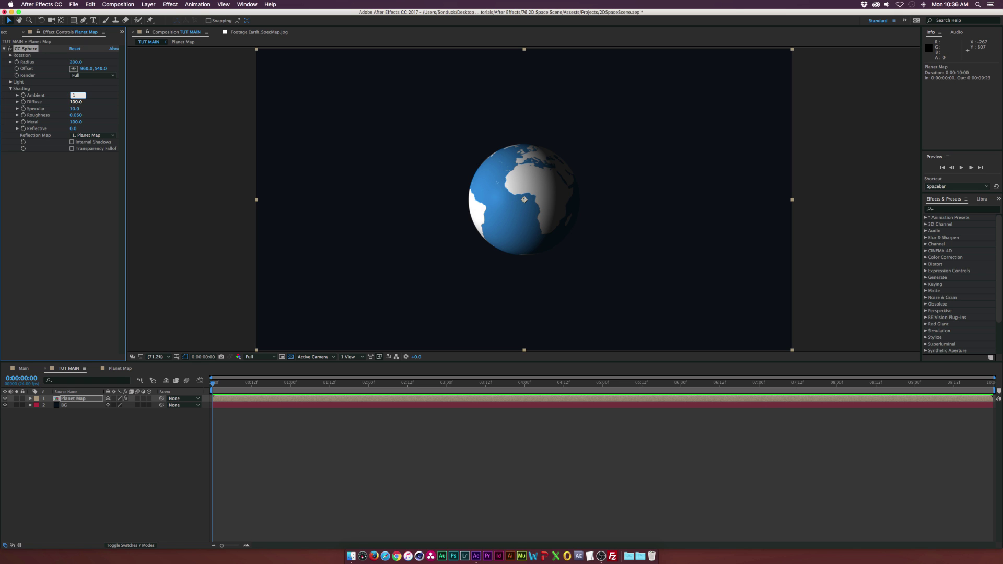
pyautogui.write('00')
pyautogui.press('Return')
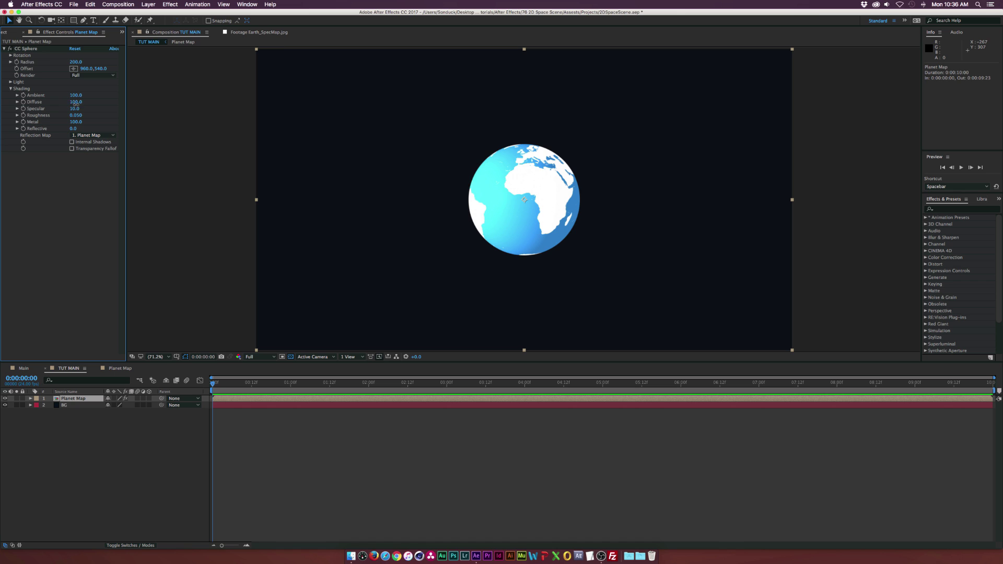
pyautogui.click(76, 103)
pyautogui.write('0')
pyautogui.press('Return')
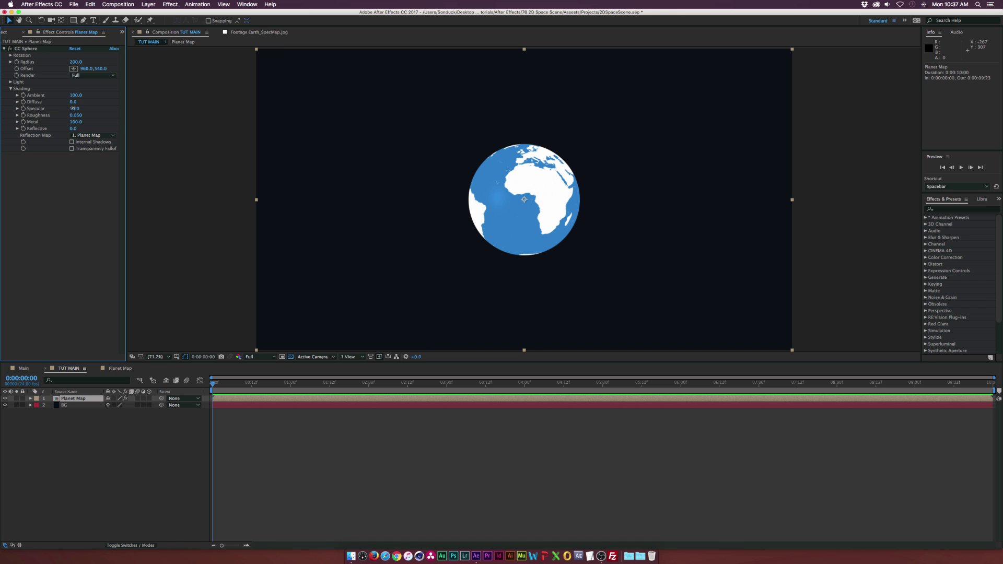
pyautogui.click(74, 108)
pyautogui.press('Return')
# Turn the globe to its far side by setting CC Sphere's Rotation Y to 181°
pyautogui.click(11, 56)
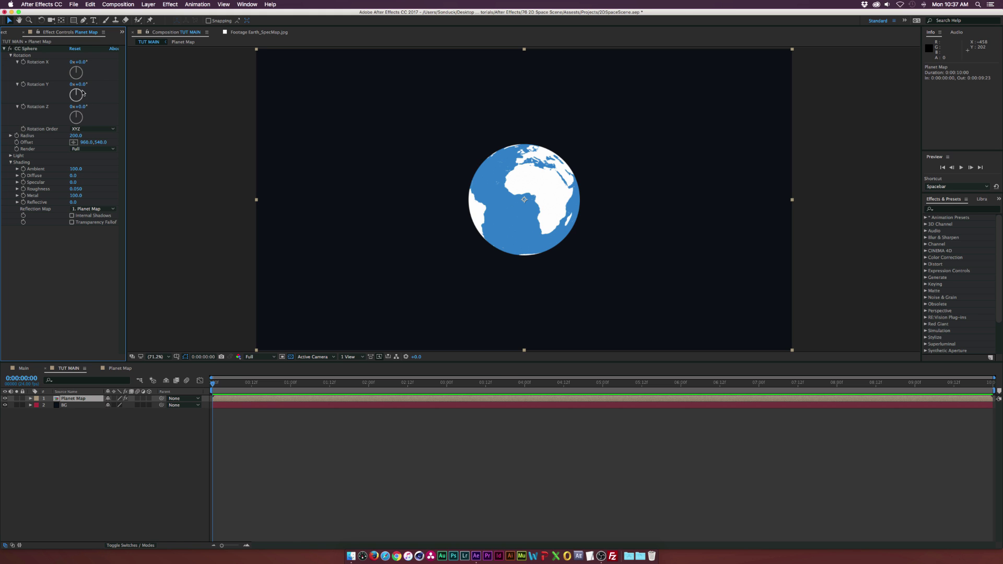
pyautogui.moveTo(82, 104); pyautogui.dragTo(184, 113)
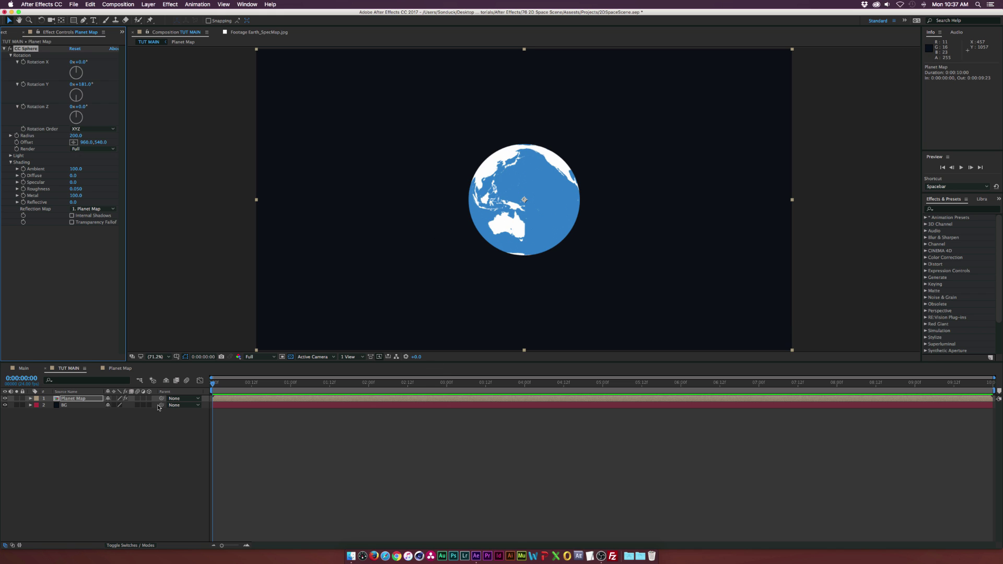
# Scale the Earth_SpecMap.jpg layer inside Planet Map to 34% and return to the TUT MAIN composition to check the globe
pyautogui.doubleClick(82, 399)
pyautogui.press('s')
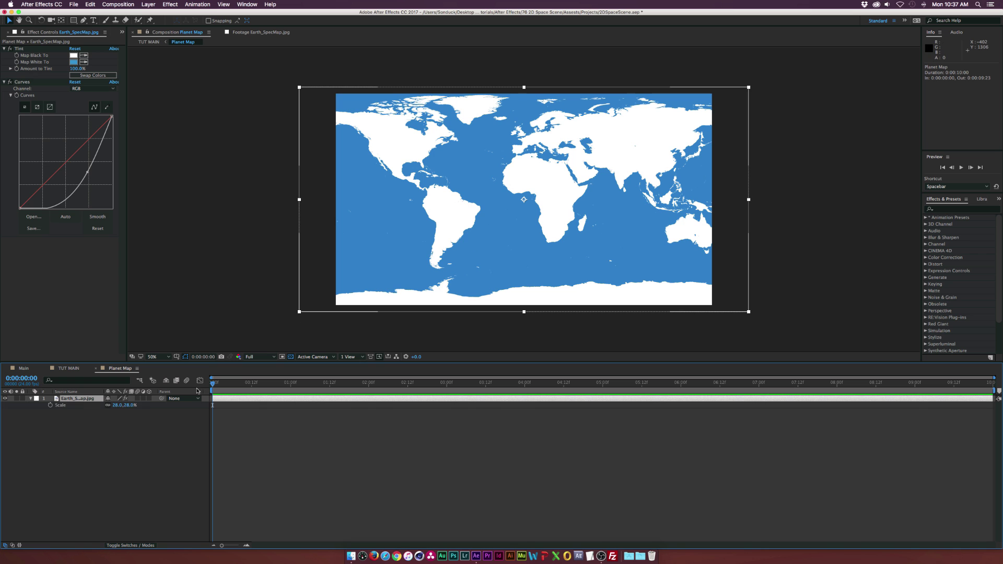
pyautogui.moveTo(118, 405); pyautogui.dragTo(121, 405)
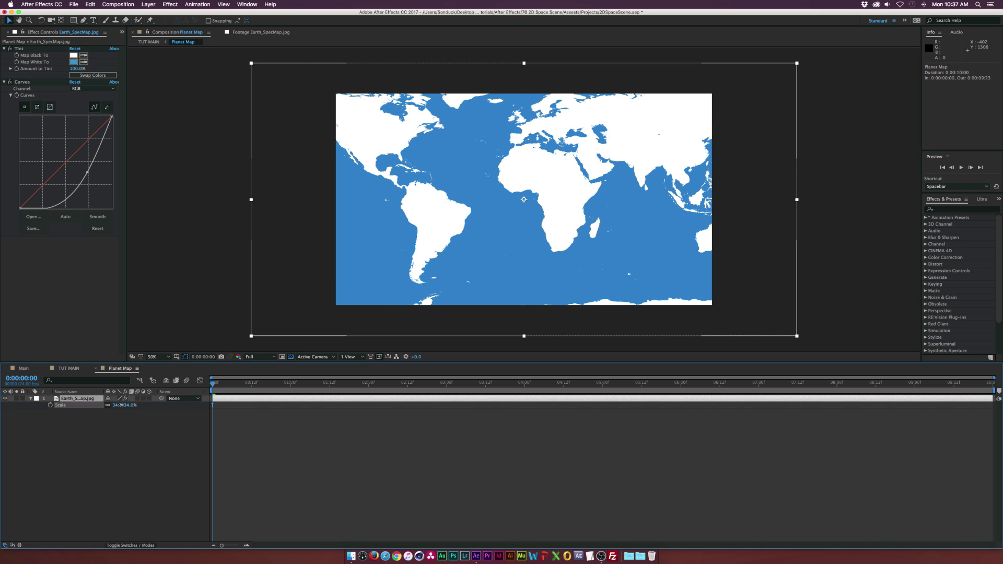
pyautogui.click(116, 422)
pyautogui.click(68, 369)
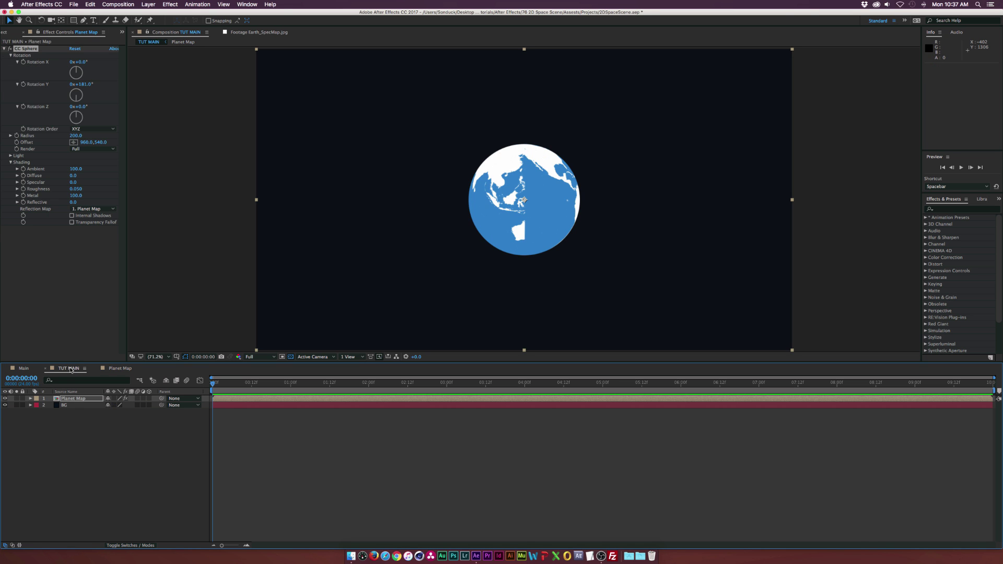
# Turn the globe to Rotation Y 337° and compare it with the flat map inside the Planet Map composition
pyautogui.moveTo(91, 84); pyautogui.dragTo(156, 94)
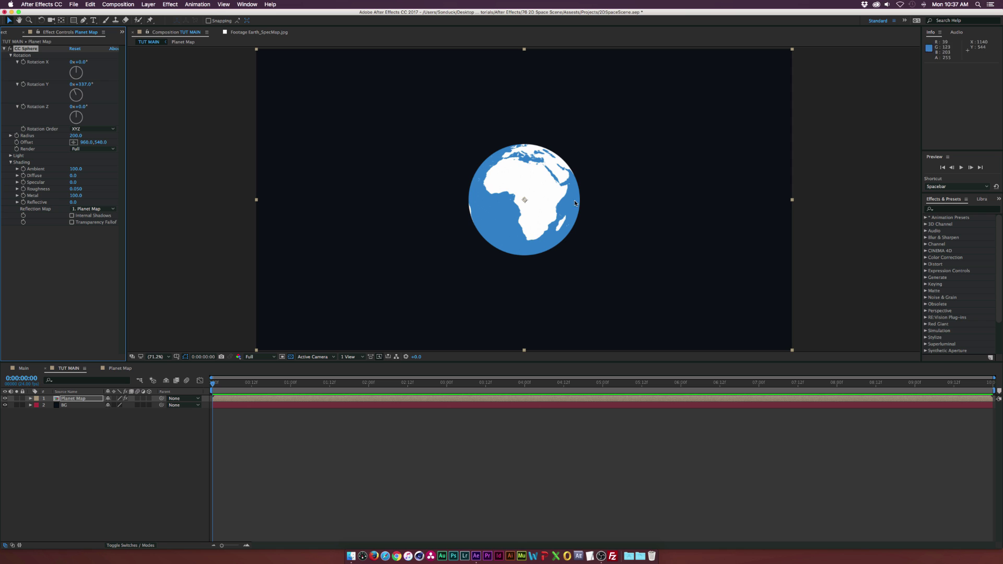
pyautogui.doubleClick(80, 398)
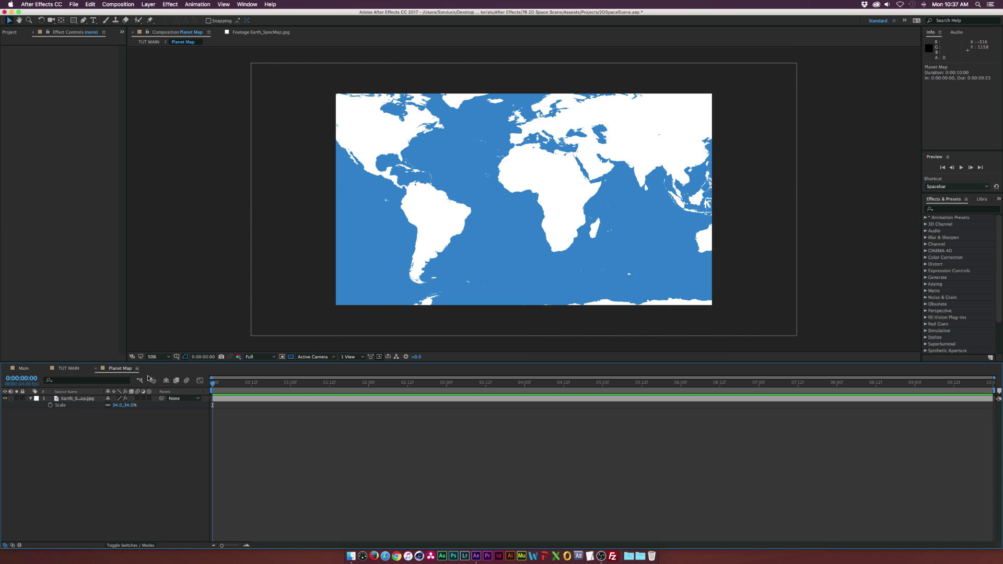
pyautogui.click(78, 399)
pyautogui.click(70, 369)
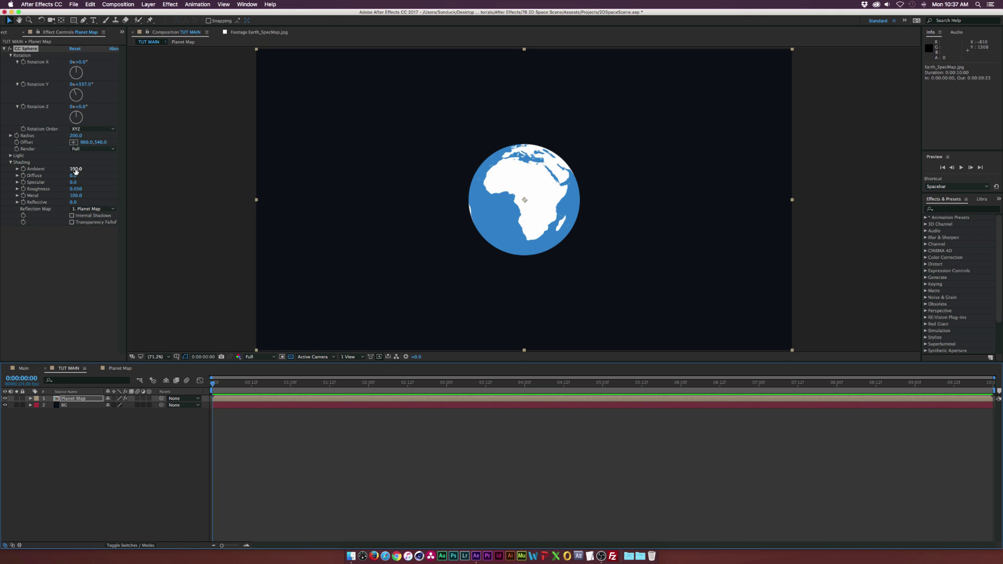
# Keyframe CC Sphere's Rotation Y from 229° at the start of the timeline to 1x+78° at 0:00:05:00
pyautogui.click(24, 85)
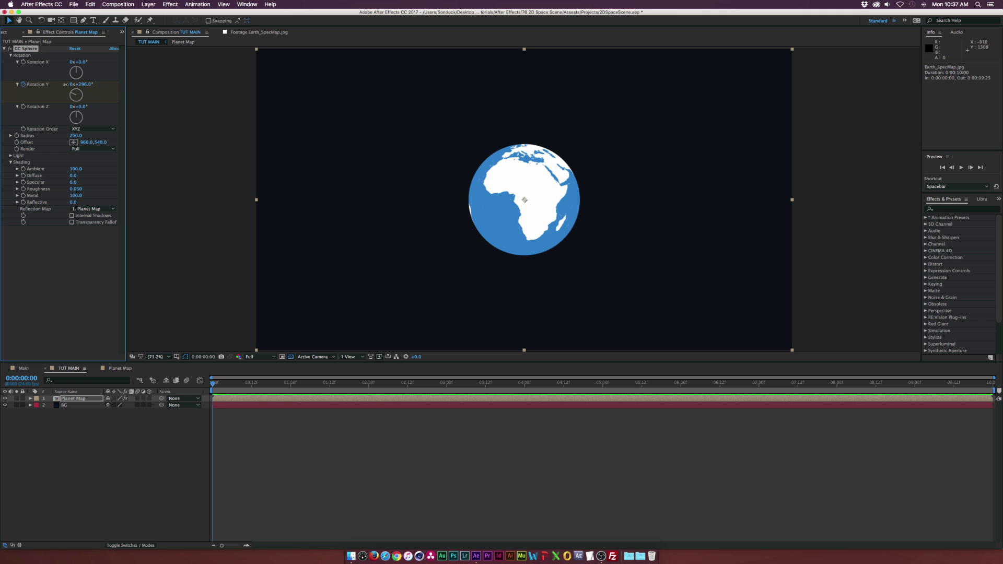
pyautogui.moveTo(65, 85); pyautogui.dragTo(39, 84)
pyautogui.click(544, 387)
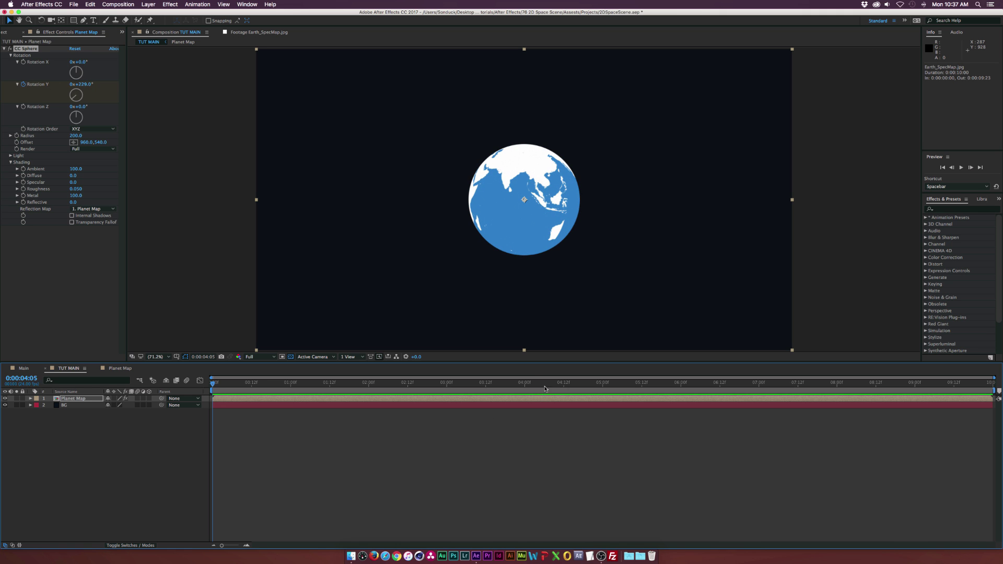
pyautogui.moveTo(544, 387); pyautogui.dragTo(603, 387)
pyautogui.moveTo(80, 83); pyautogui.dragTo(178, 99)
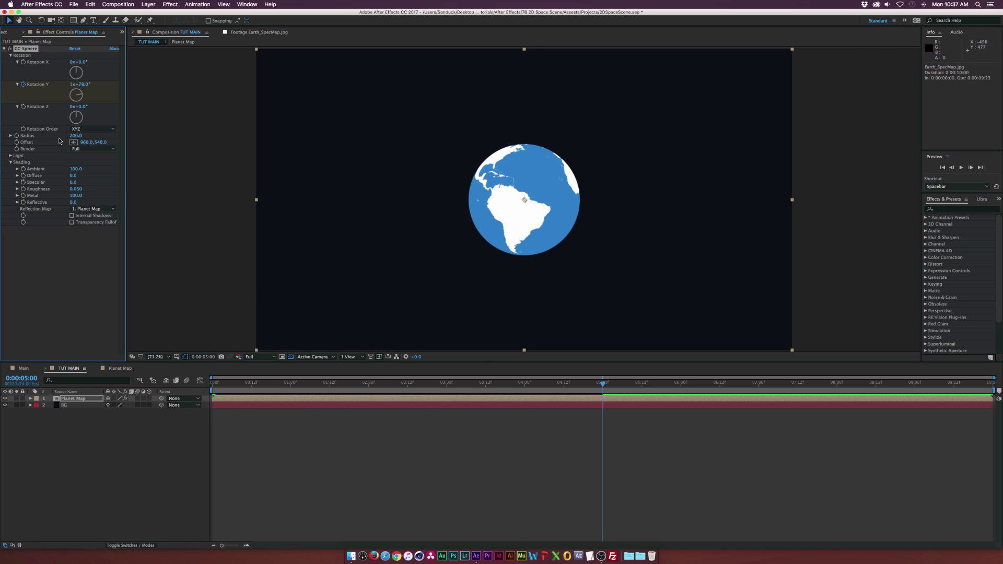
# Enlarge the globe to a CC Sphere Radius of 263 and scrub through its rotation
pyautogui.moveTo(76, 135); pyautogui.dragTo(101, 136)
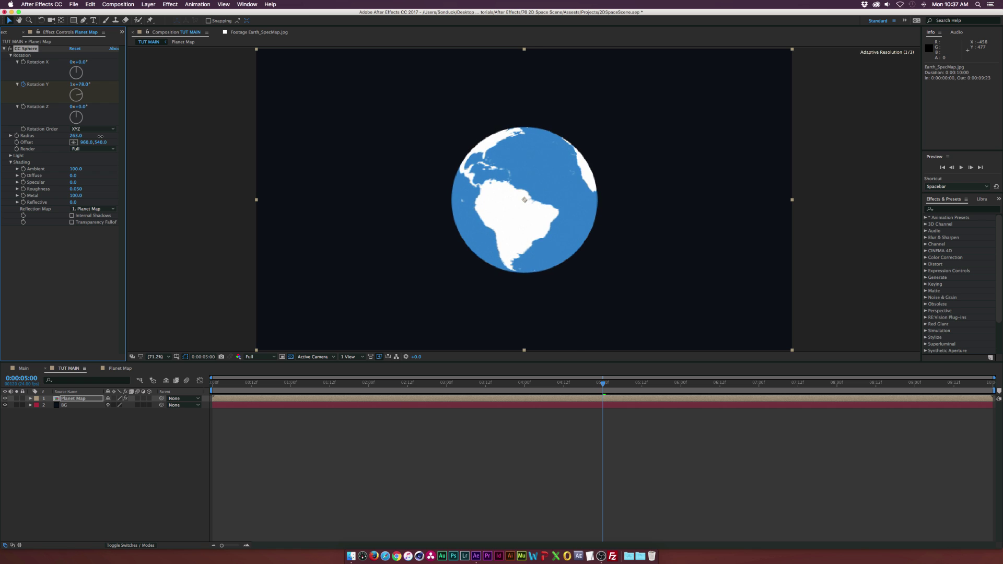
pyautogui.click(406, 410)
pyautogui.click(398, 385)
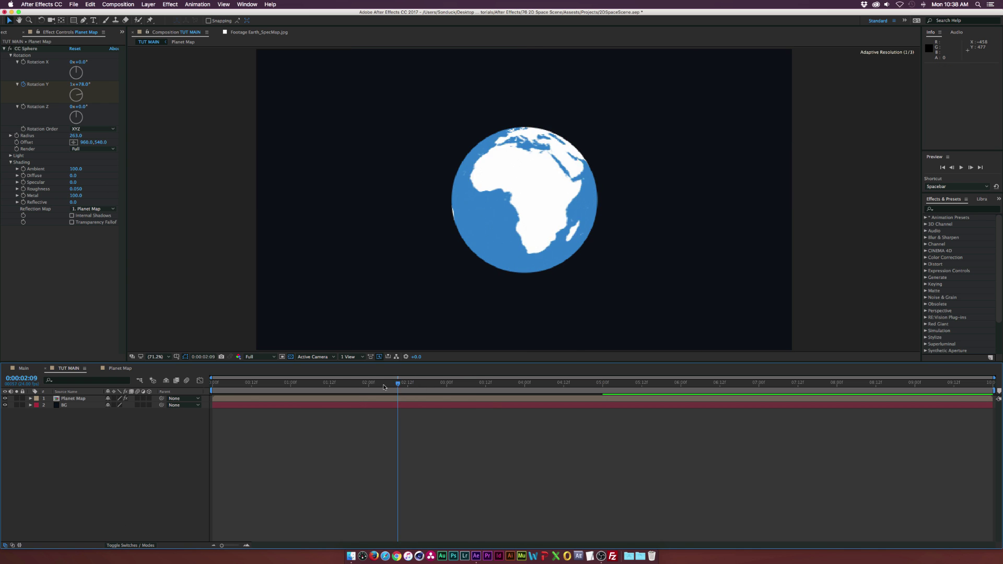
pyautogui.moveTo(384, 384); pyautogui.dragTo(336, 384)
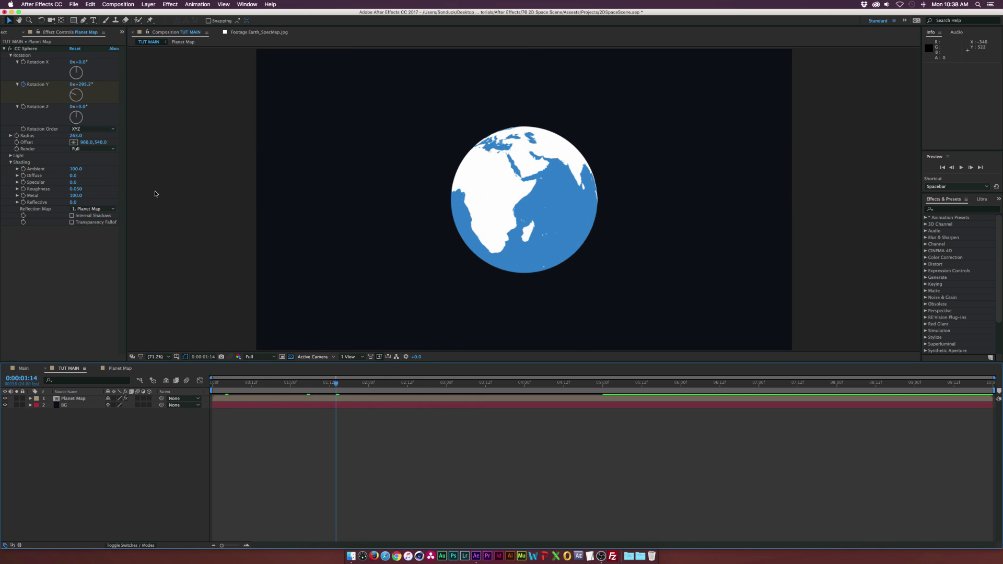
# Undo a trial 9° tilt on Rotation X and set CC Sphere's Rotation Z to 2° instead
pyautogui.click(85, 67)
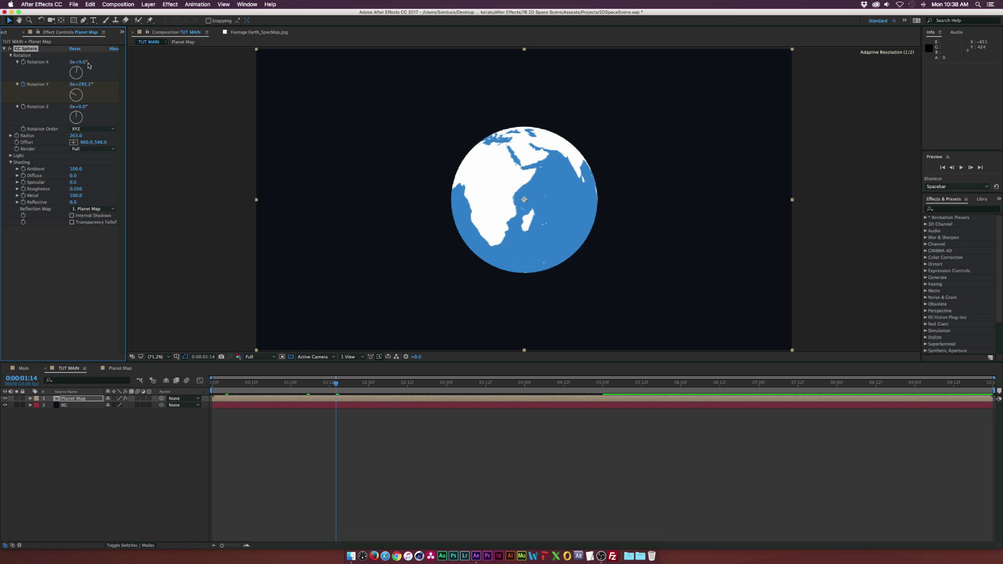
pyautogui.press('super+z')
pyautogui.moveTo(84, 107); pyautogui.dragTo(85, 107)
pyautogui.moveTo(330, 385); pyautogui.dragTo(618, 406)
pyautogui.click(74, 280)
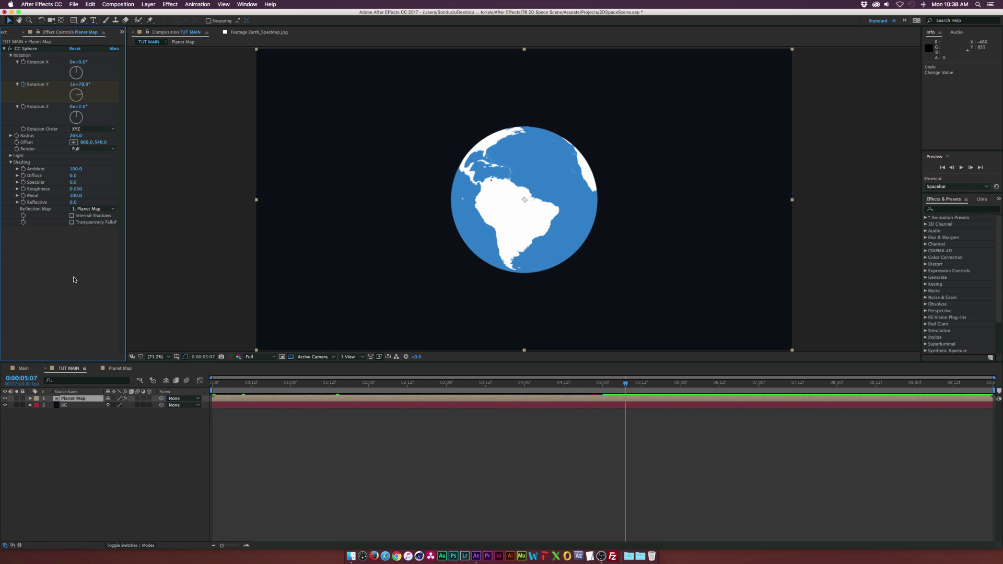
# Draw a small circle on a new shape layer, up and to the left of the globe, filled with gold C59C29
pyautogui.click(118, 422)
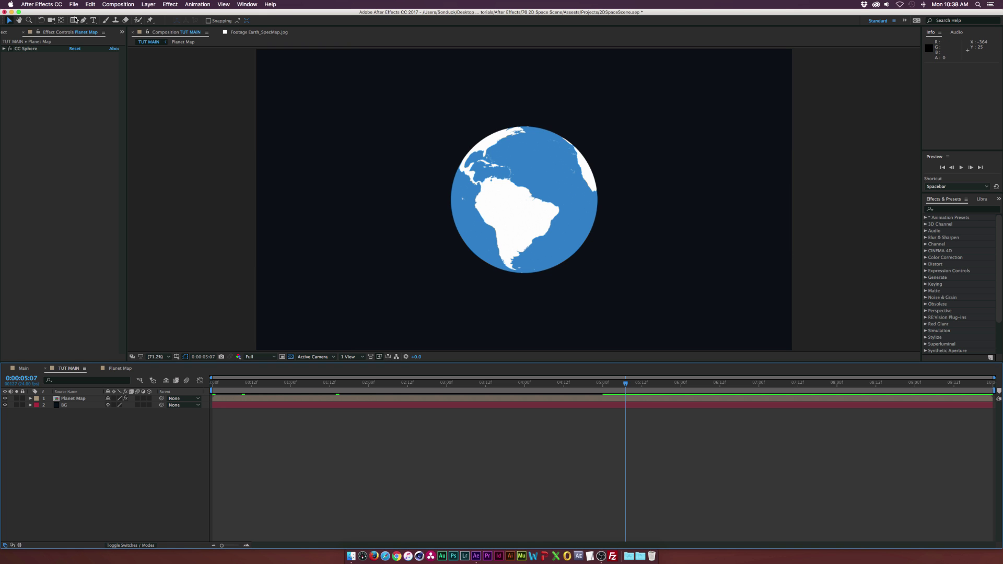
pyautogui.moveTo(74, 20); pyautogui.dragTo(98, 43)
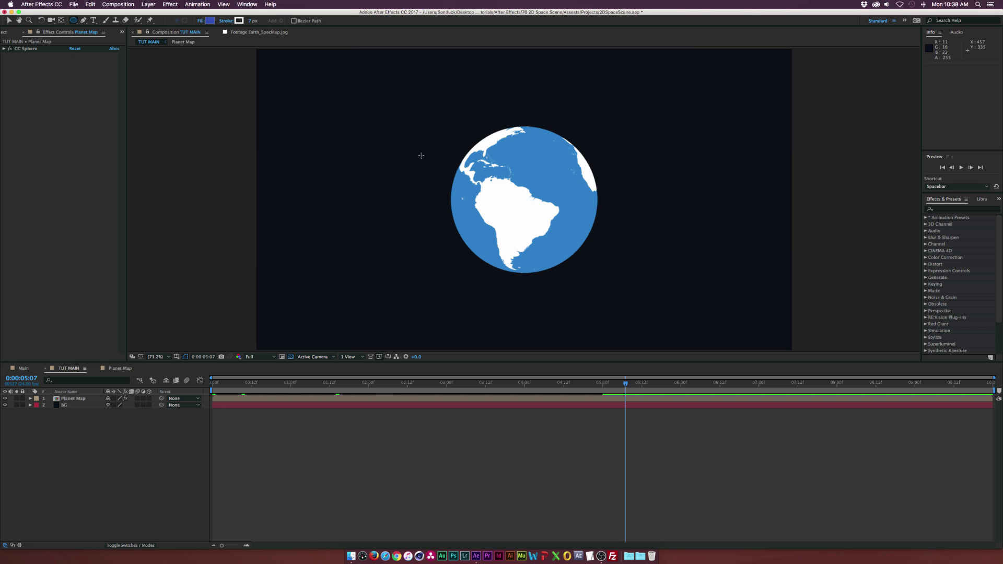
pyautogui.moveTo(318, 134); pyautogui.dragTo(329, 123)
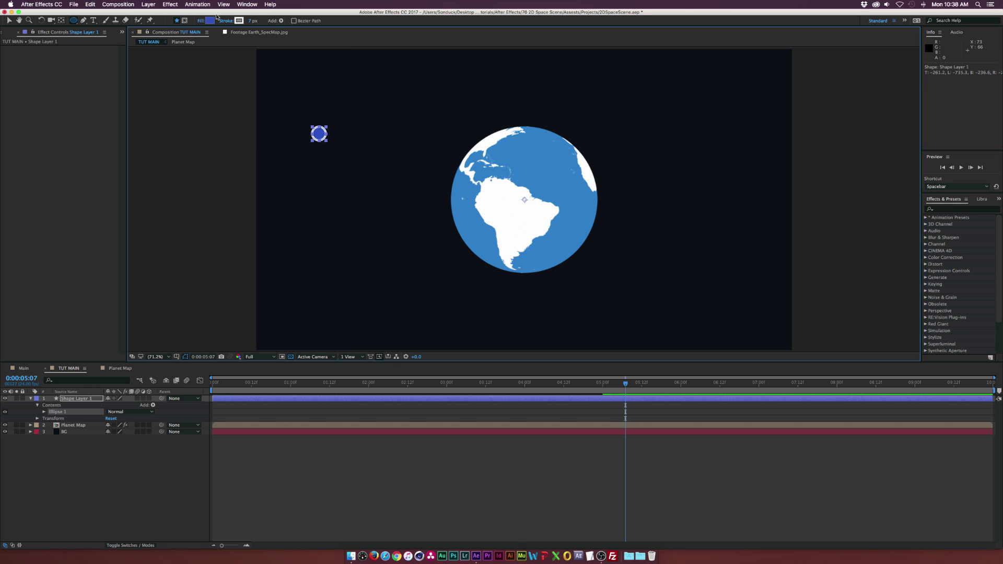
pyautogui.click(210, 20)
pyautogui.moveTo(519, 292); pyautogui.dragTo(517, 321)
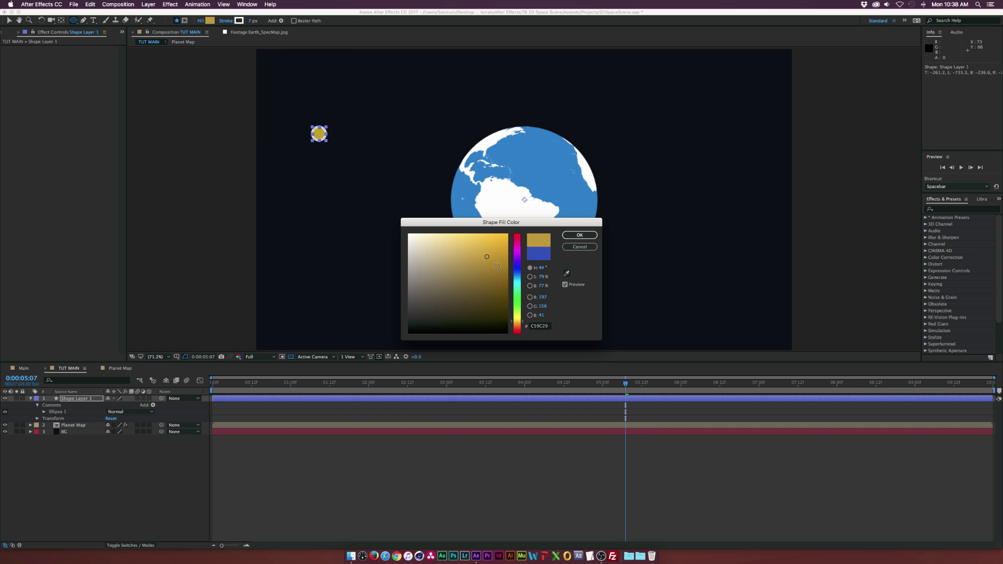
pyautogui.click(579, 239)
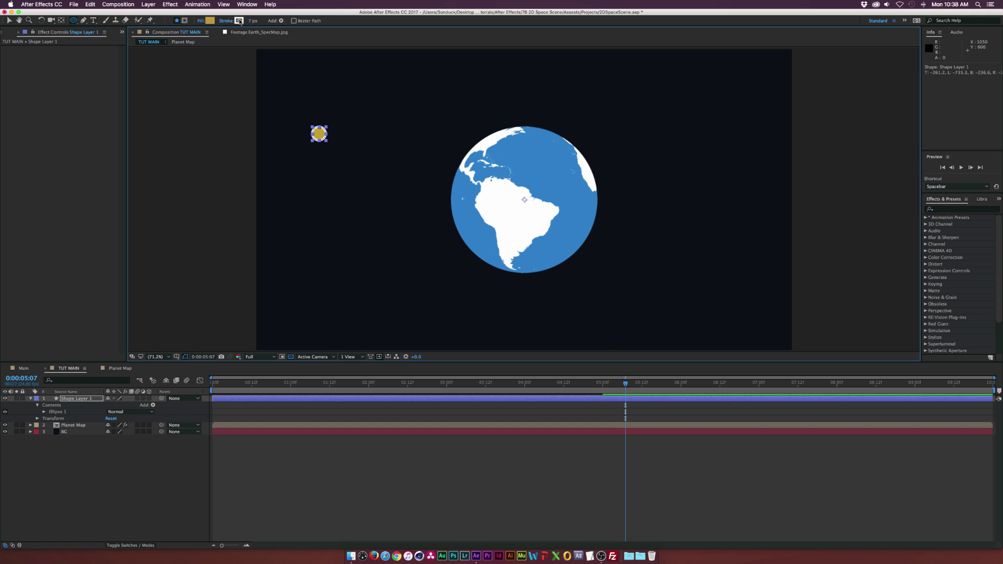
# Remove the small circle's stroke and change its fill to a brighter golden yellow
pyautogui.click(239, 21)
pyautogui.click(570, 247)
pyautogui.click(223, 20)
pyautogui.click(465, 261)
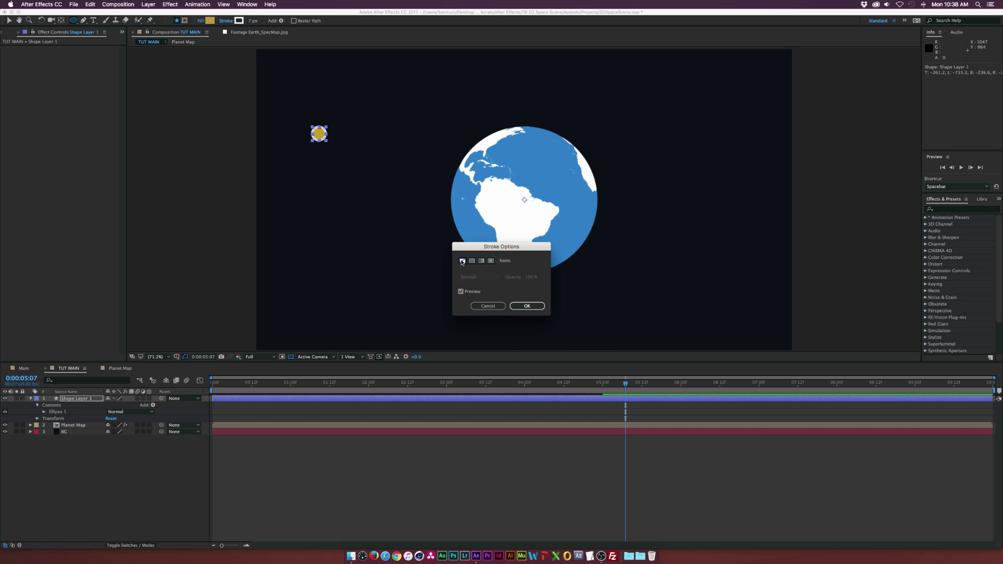
pyautogui.click(527, 307)
pyautogui.click(210, 20)
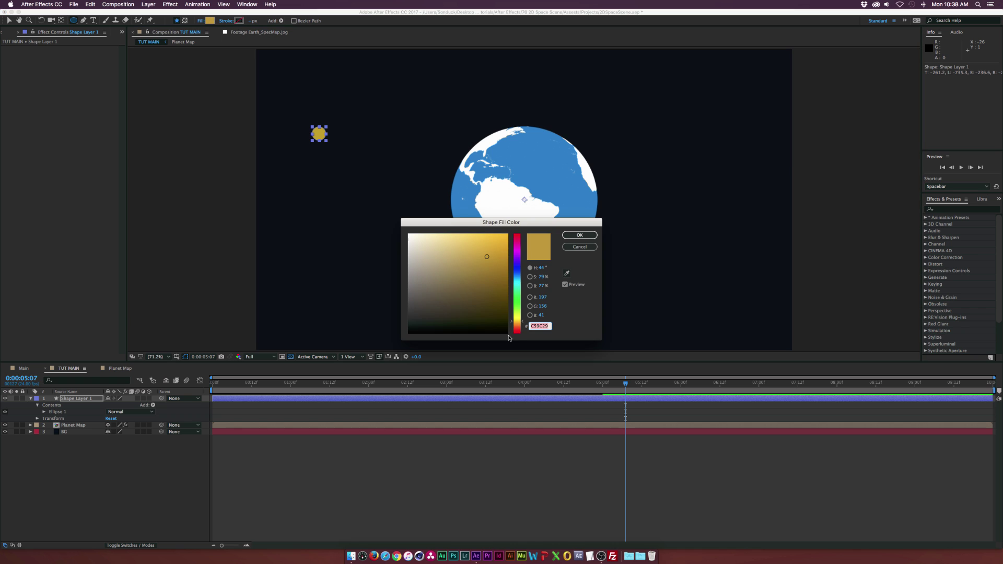
pyautogui.click(485, 246)
pyautogui.click(580, 235)
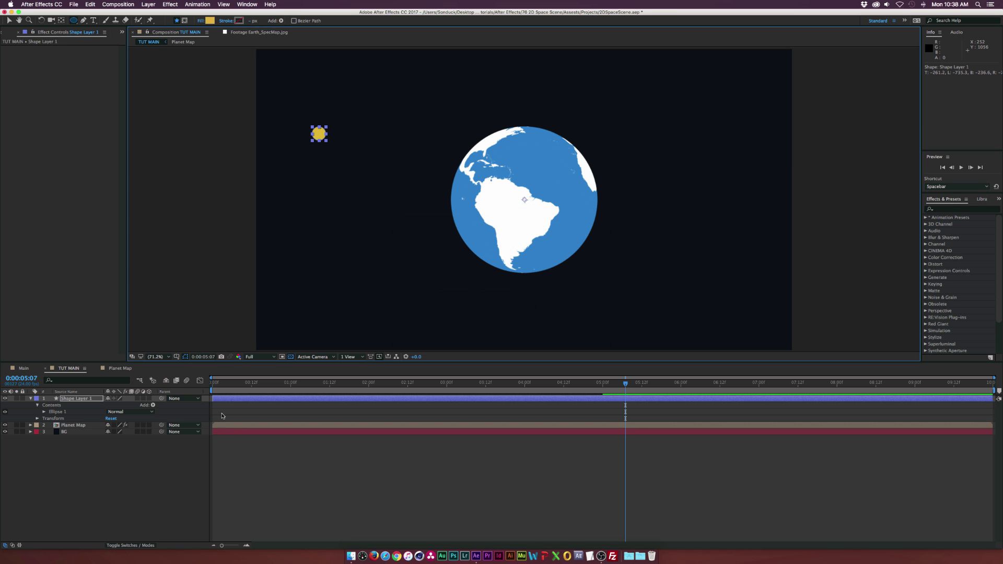
# Duplicate the ellipse within its shape layer and spread the copies around the globe, making seven circles in all
pyautogui.click(54, 411)
pyautogui.press('super+d')
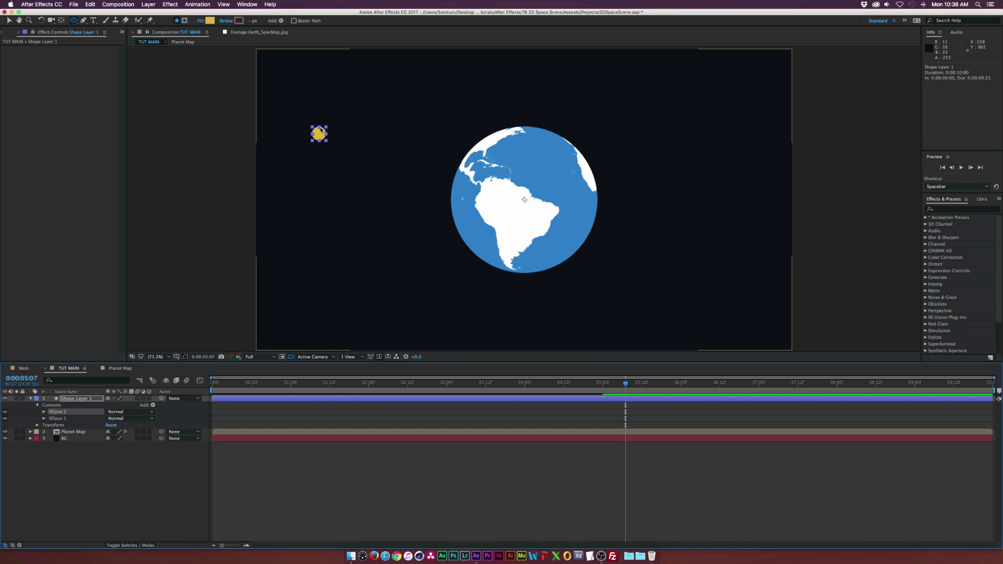
pyautogui.press('v')
pyautogui.moveTo(319, 135); pyautogui.dragTo(732, 100)
pyautogui.press('super+d')
pyautogui.press('super+d')
pyautogui.press('super+d')
pyautogui.press('super+d')
pyautogui.press('super+d')
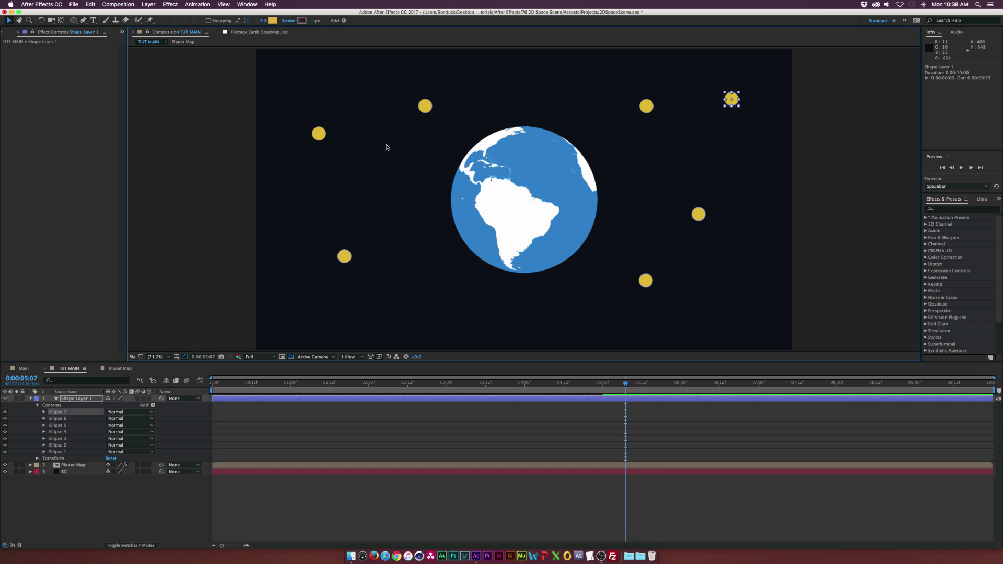
# Vary the circle sizes by enlarging the one just up and left of the globe and shrinking most of the others
pyautogui.click(323, 132)
pyautogui.moveTo(326, 128); pyautogui.dragTo(322, 131)
pyautogui.click(345, 256)
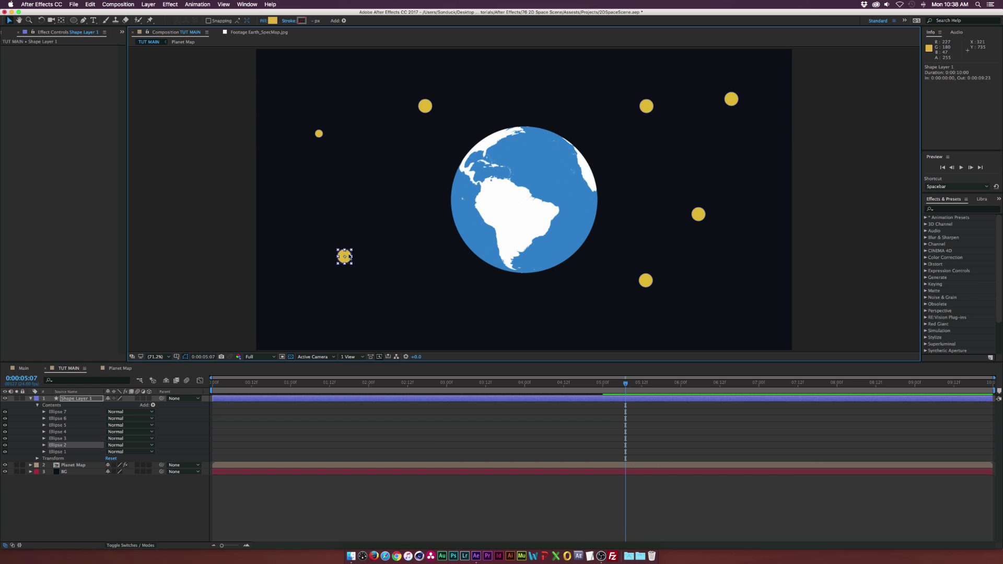
pyautogui.click(429, 103)
pyautogui.moveTo(433, 99); pyautogui.dragTo(438, 99)
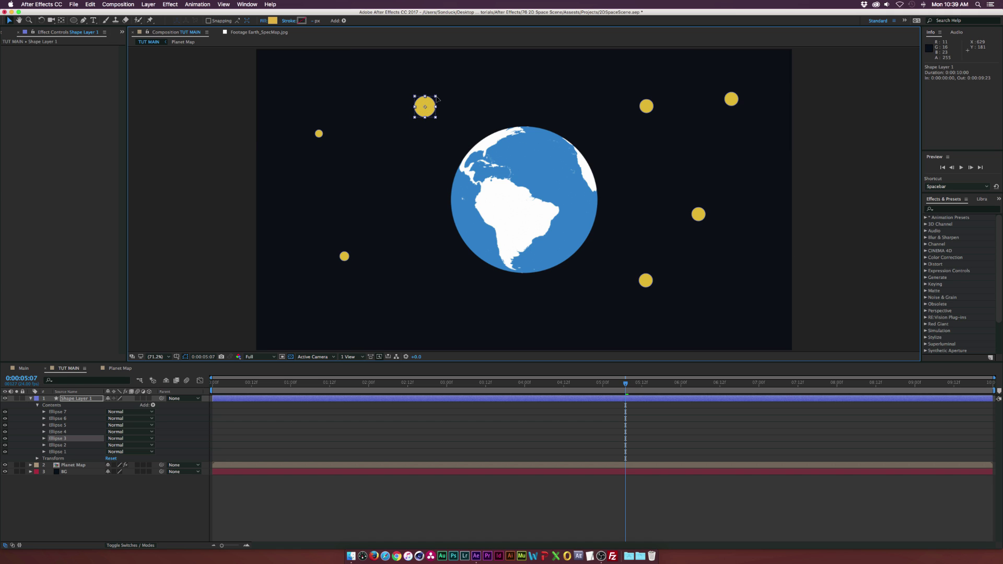
pyautogui.click(650, 104)
pyautogui.moveTo(653, 98); pyautogui.dragTo(653, 100)
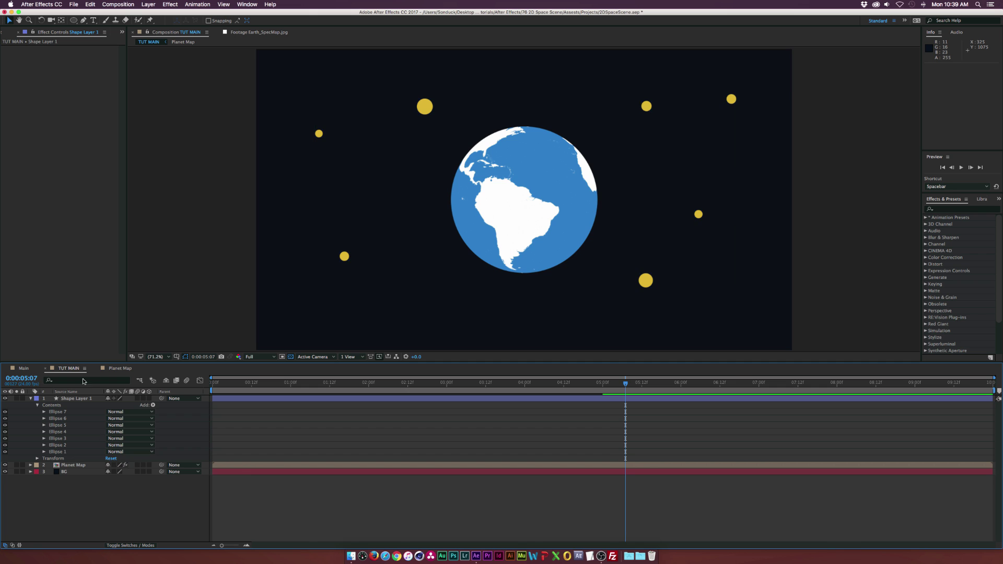
# Rename the shape layer holding the circles as Stars
pyautogui.click(68, 398)
pyautogui.press('Return')
pyautogui.write('Stars')
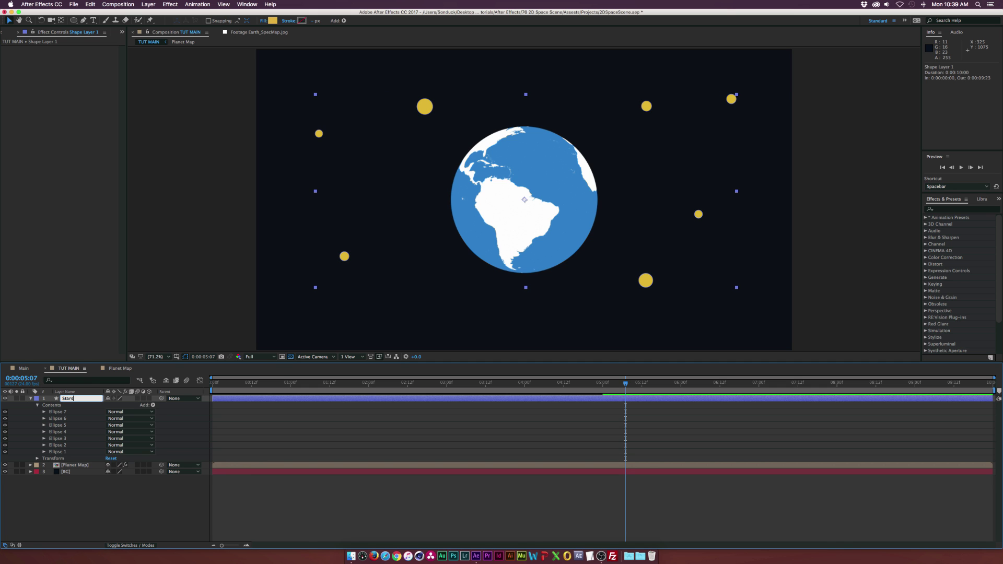
pyautogui.press('Return')
# Apply the Stylize Glow effect to the Stars layer and set its Glow Radius to 28
pyautogui.click(171, 4)
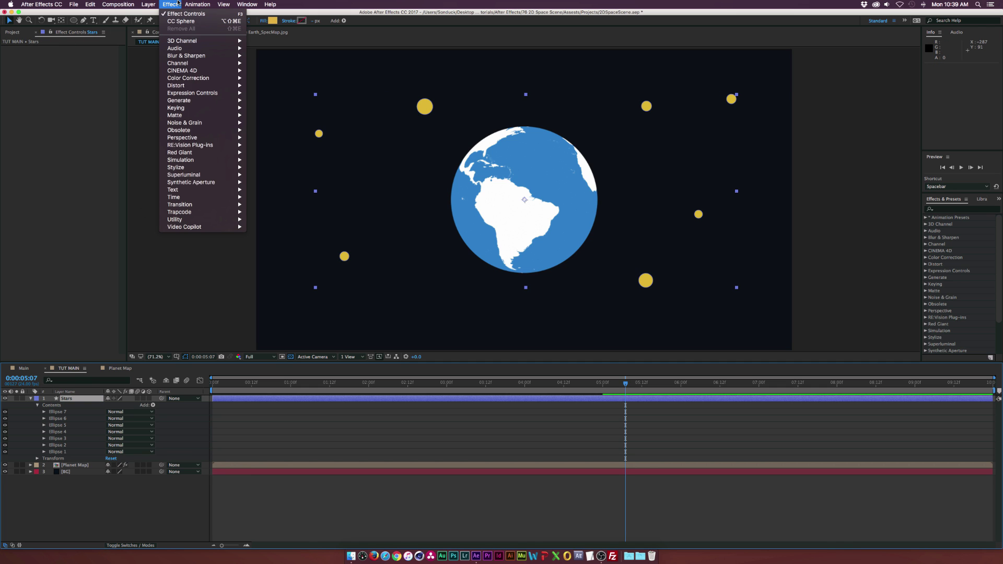
pyautogui.moveTo(175, 167)
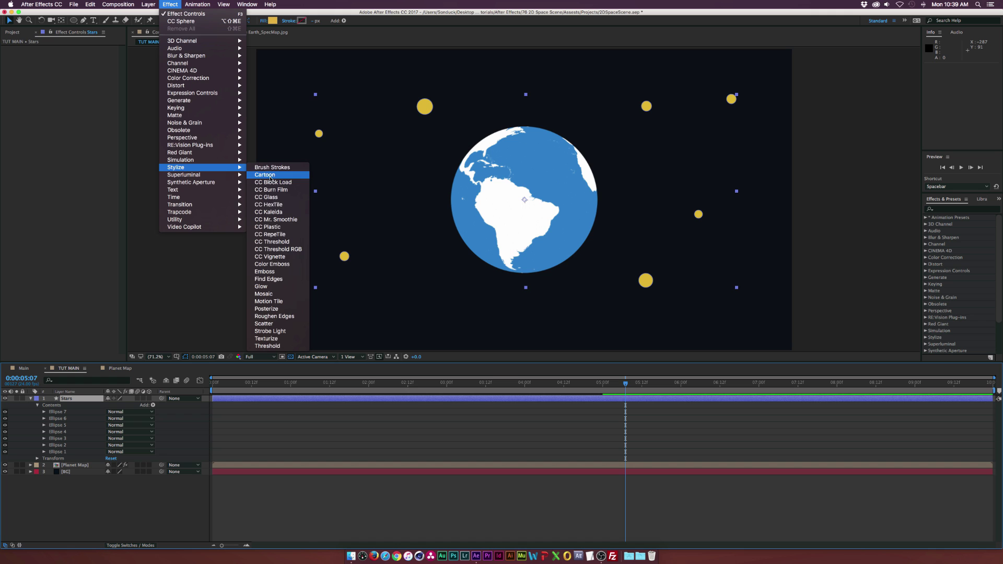
pyautogui.click(261, 287)
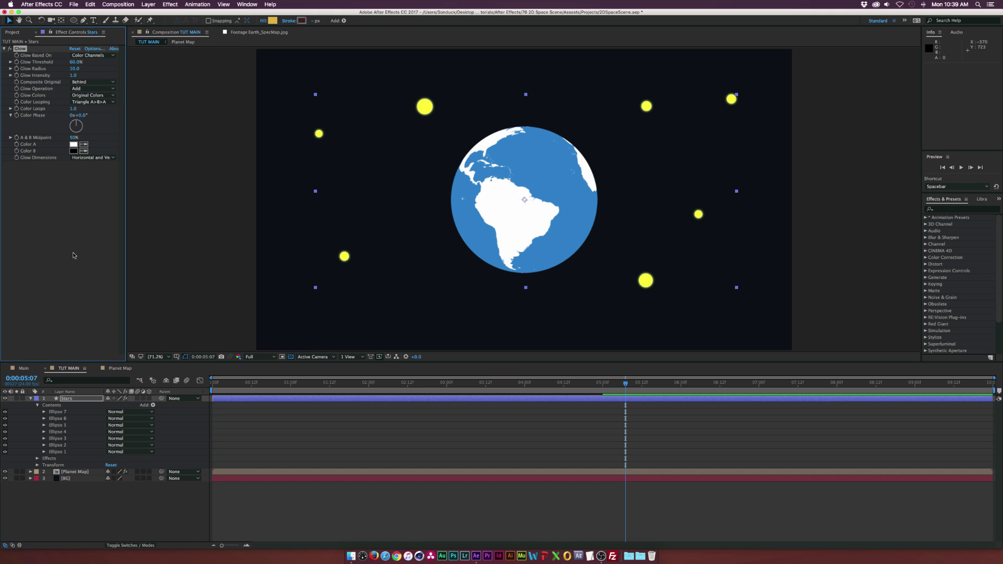
pyautogui.moveTo(75, 69); pyautogui.dragTo(82, 70)
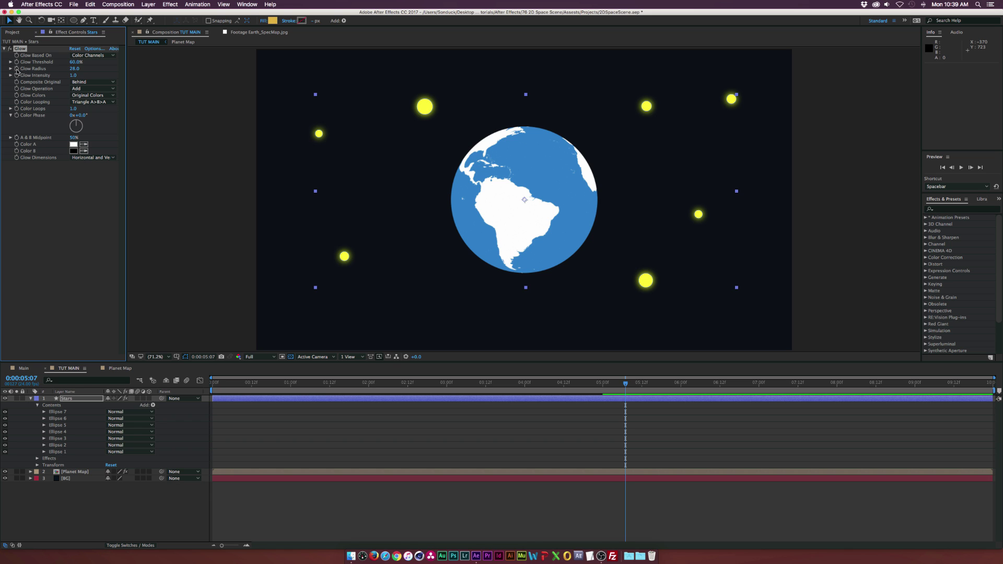
# Add the expression wiggle(.5,40) to the Stars layer's Glow Radius and preview the flickering glow
pyautogui.keyDown('alt'); pyautogui.click(16, 68); pyautogui.keyUp('alt')
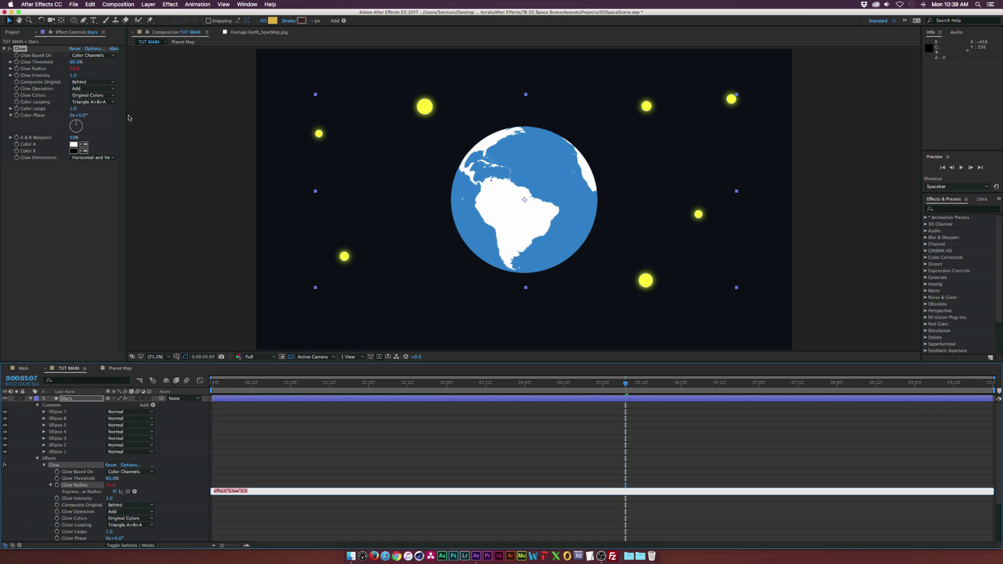
pyautogui.write('wiggle(.5,40')
pyautogui.click(233, 515)
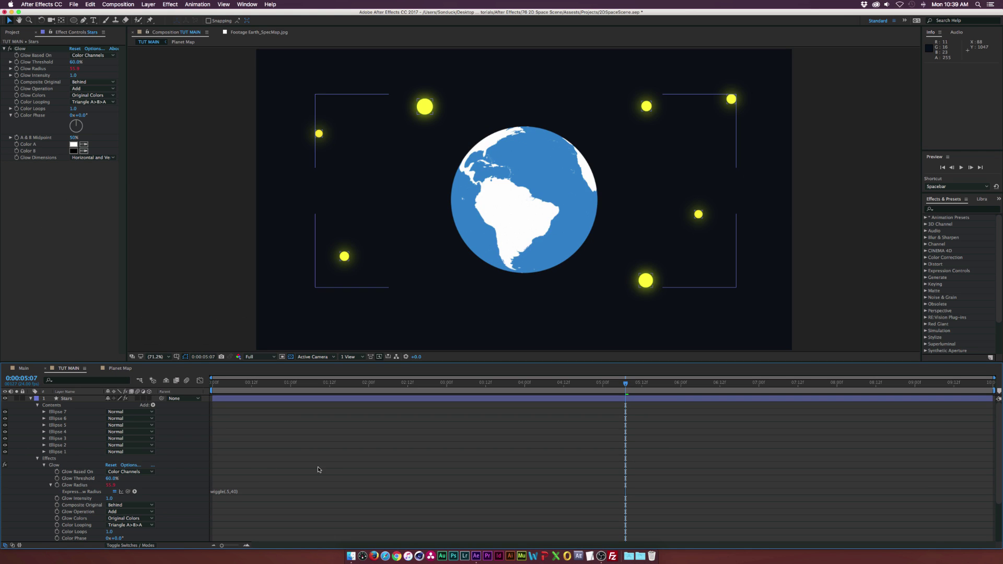
pyautogui.press('space')
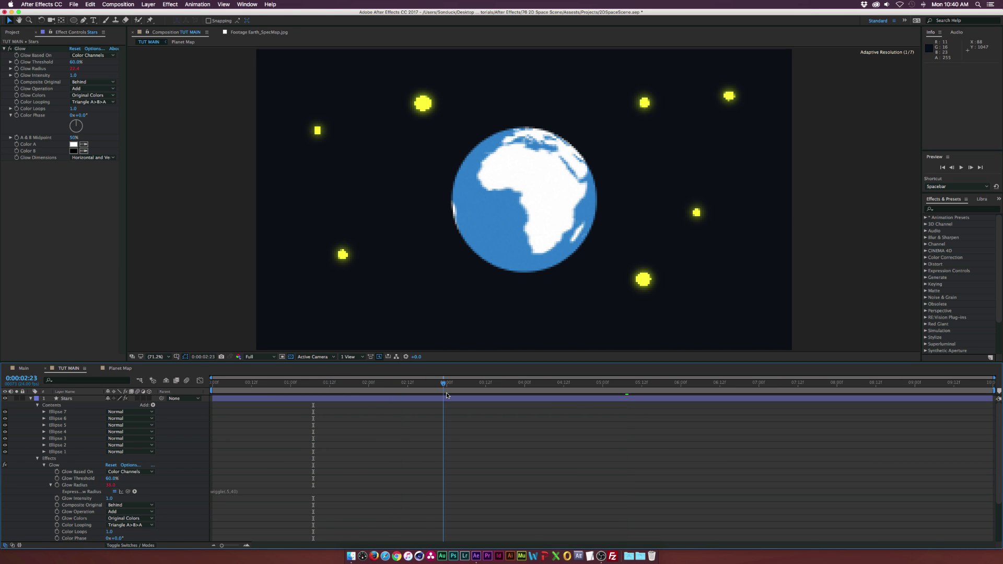
pyautogui.click(78, 240)
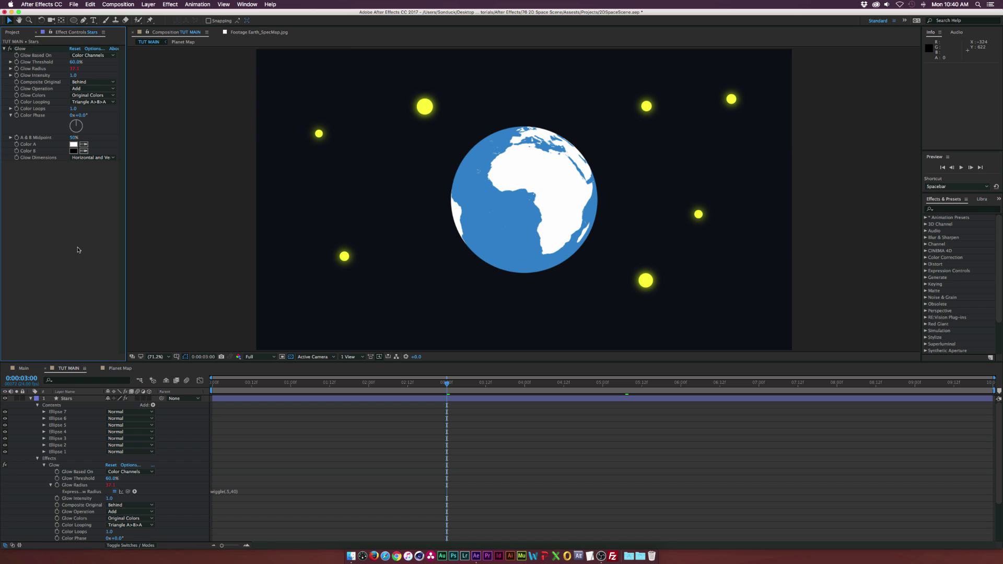
# Turn on the title/action safe guides and draw a circle slightly larger than the globe, centred on the composition, on a new shape layer
pyautogui.click(29, 399)
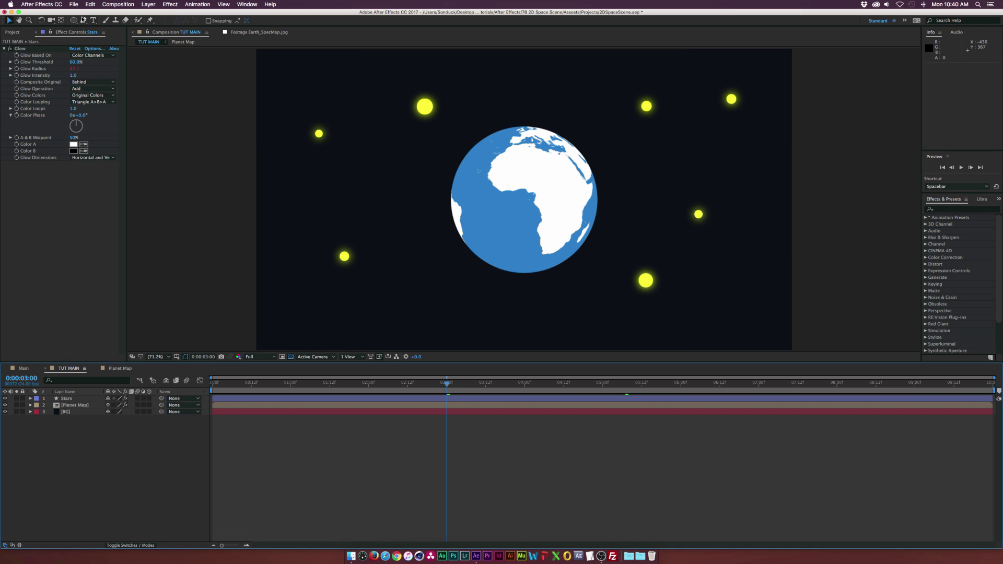
pyautogui.moveTo(73, 24)
pyautogui.mouseDown()
pyautogui.moveTo(104, 24)
pyautogui.moveTo(104, 37)
pyautogui.mouseUp()
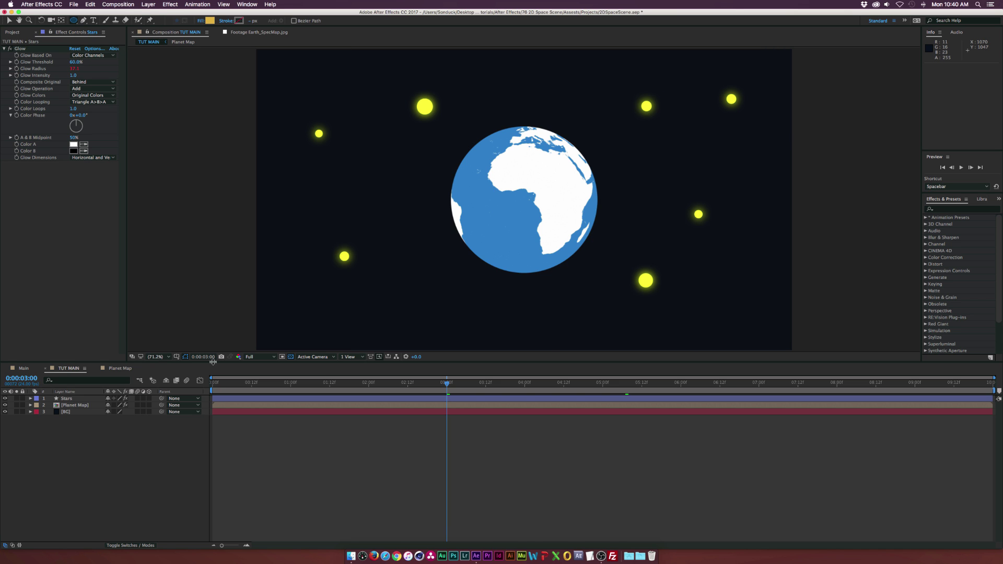
pyautogui.click(177, 360)
pyautogui.click(195, 365)
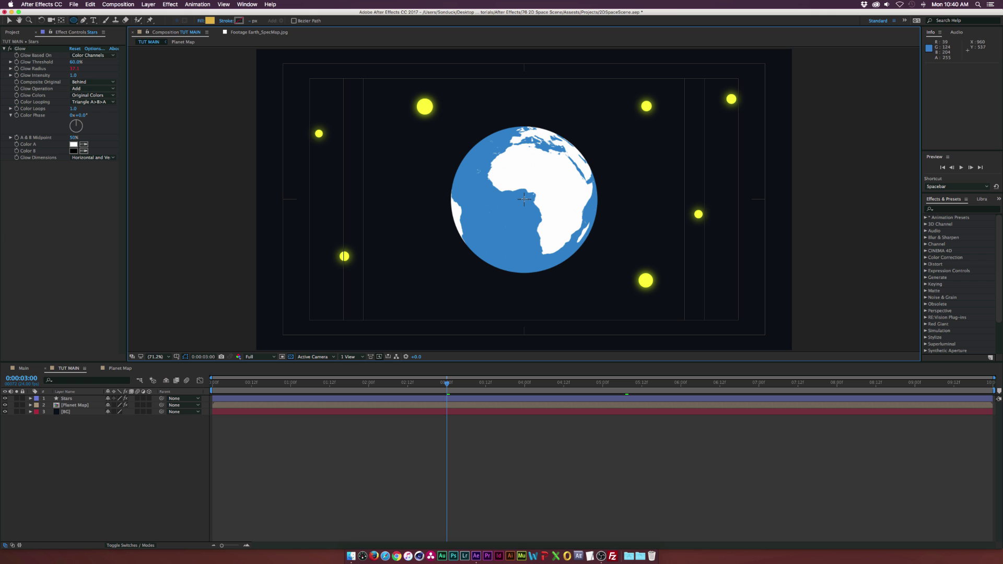
pyautogui.moveTo(524, 200); pyautogui.dragTo(607, 130)
# Set the new circle's fill colour to bright blue 2F88E3
pyautogui.click(210, 21)
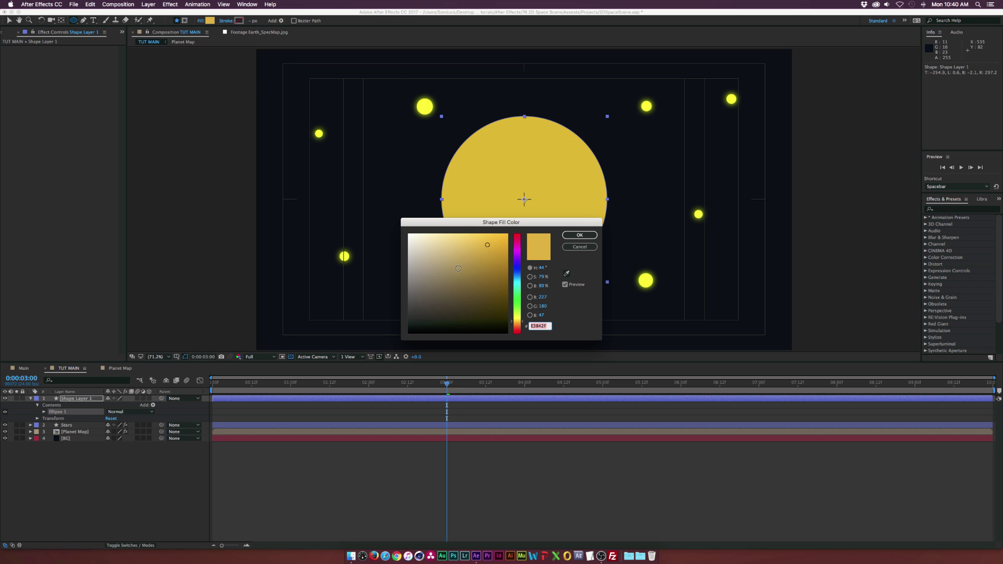
pyautogui.click(517, 276)
pyautogui.click(487, 244)
pyautogui.click(579, 235)
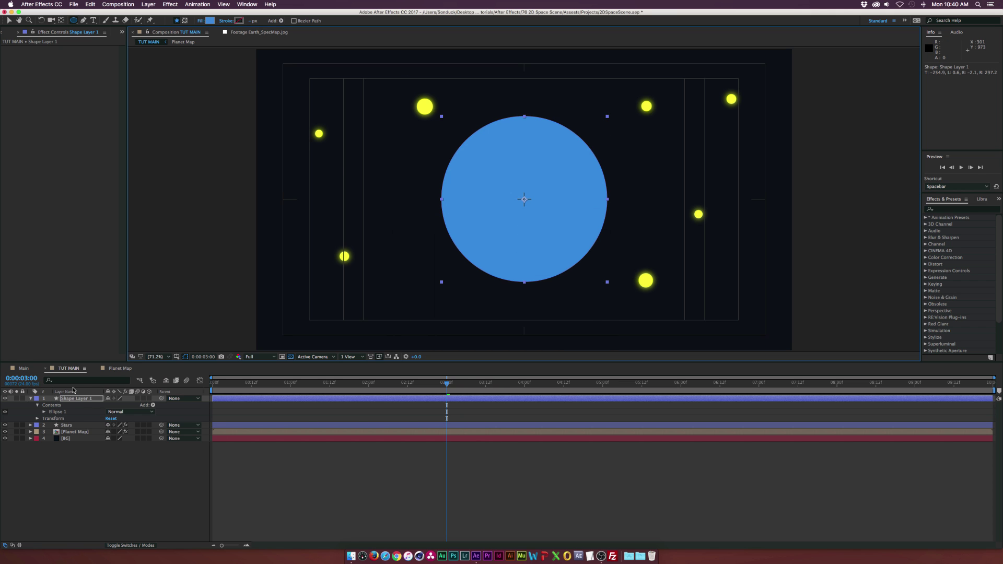
# Move the circle's shape layer directly below the Planet Map layer and set its opacity to 20%
pyautogui.moveTo(75, 399); pyautogui.dragTo(67, 434)
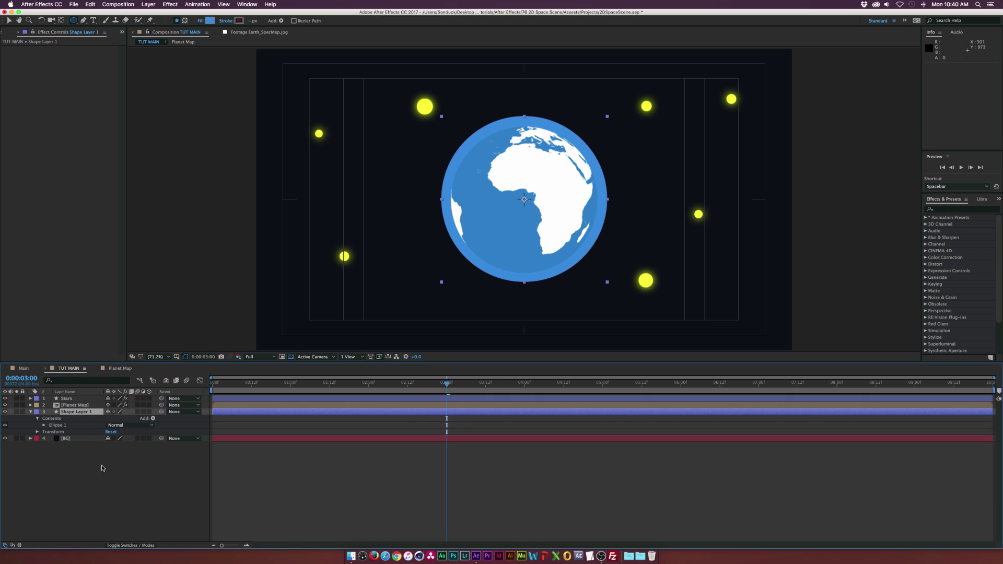
pyautogui.click(98, 472)
pyautogui.click(85, 413)
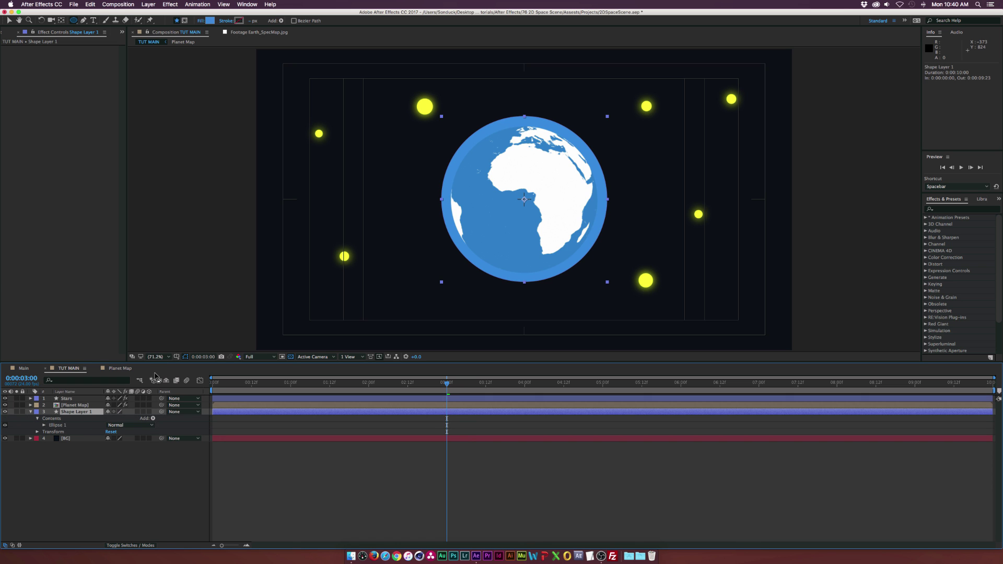
pyautogui.press('t')
pyautogui.click(111, 418)
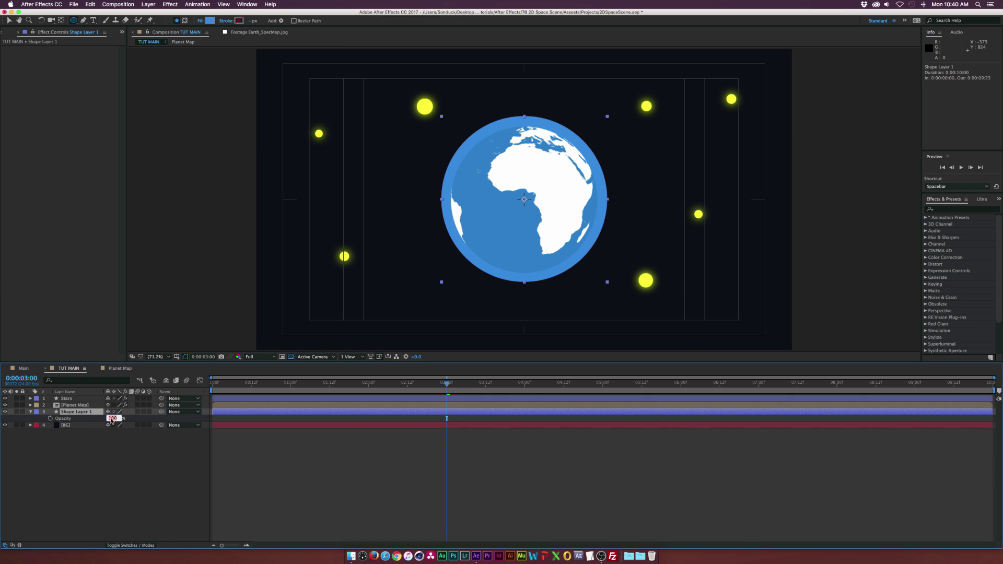
pyautogui.click(119, 463)
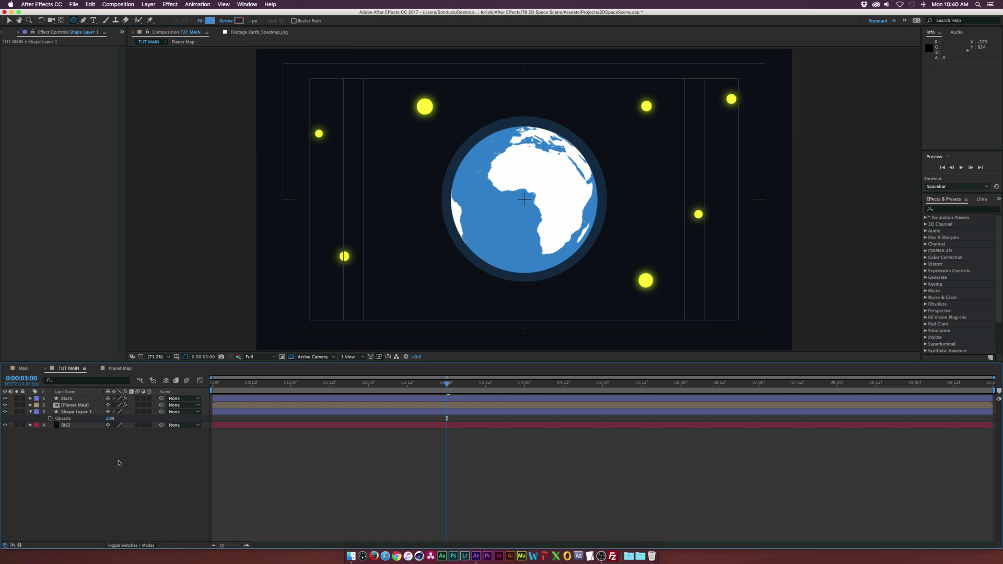
# Darken the circle's fill to a deep blue, about 0C457F
pyautogui.click(72, 418)
pyautogui.click(209, 21)
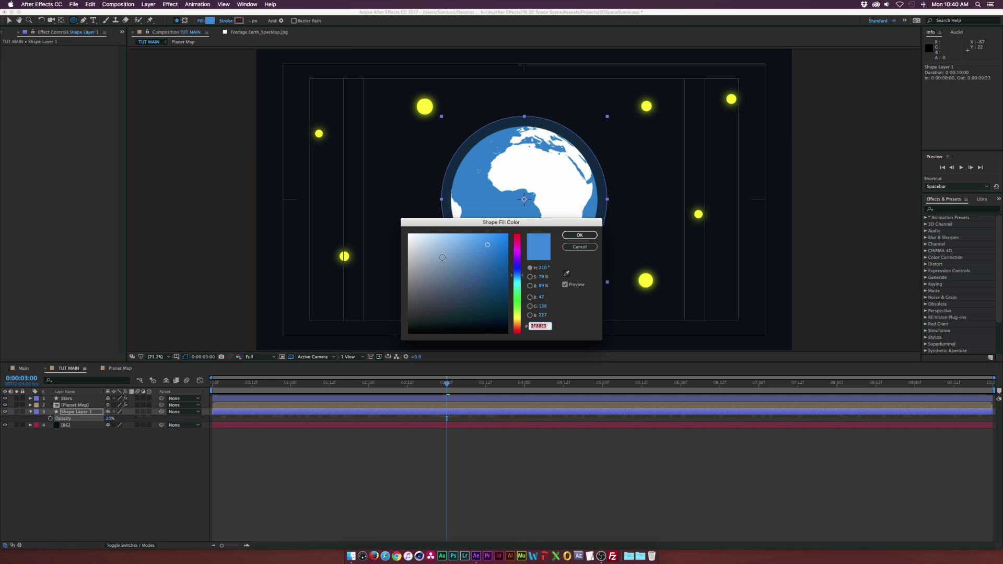
pyautogui.click(499, 299)
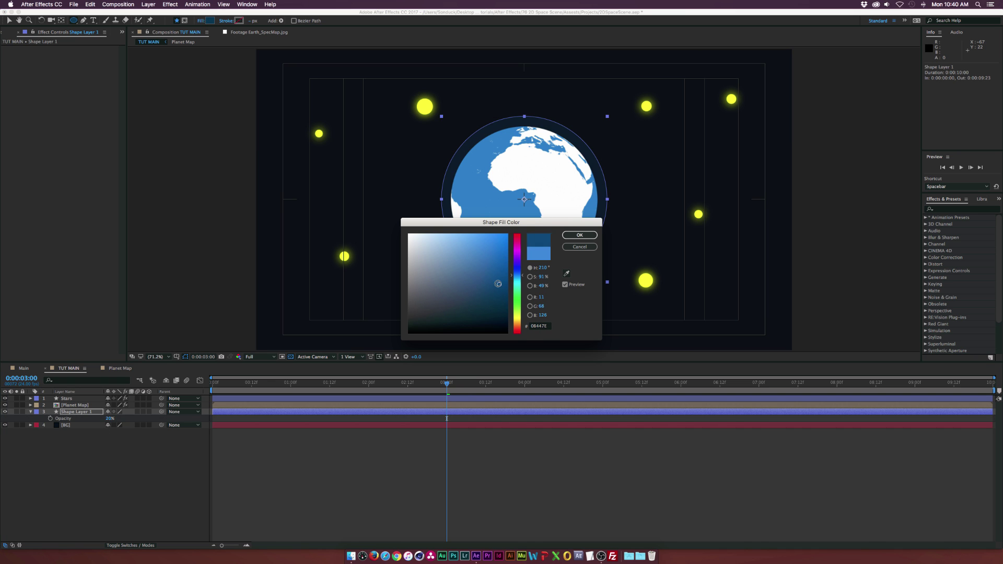
pyautogui.click(580, 235)
pyautogui.click(96, 482)
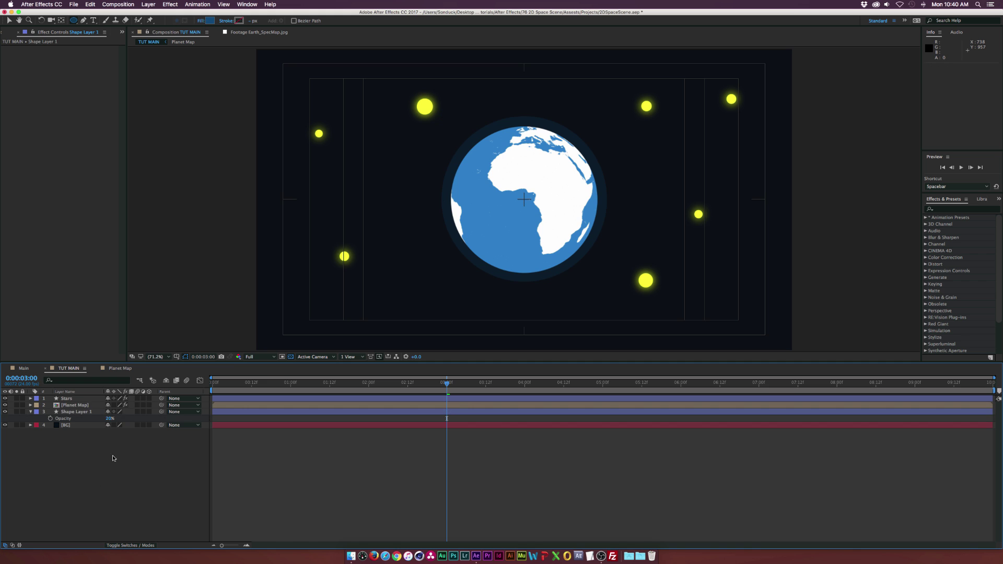
# Align the circle's shape layer to the horizontal and vertical centre of the composition
pyautogui.click(84, 412)
pyautogui.click(247, 5)
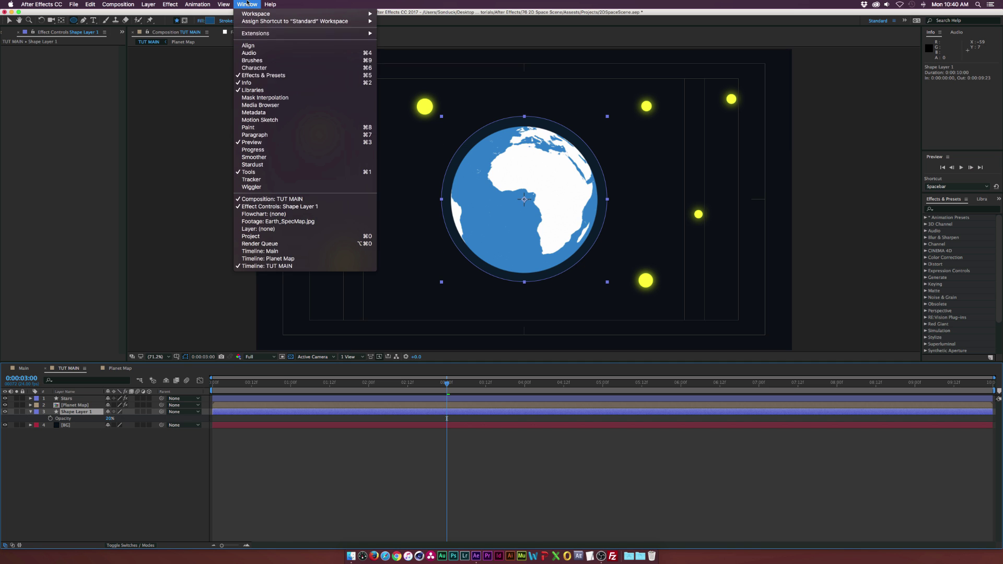
pyautogui.click(260, 47)
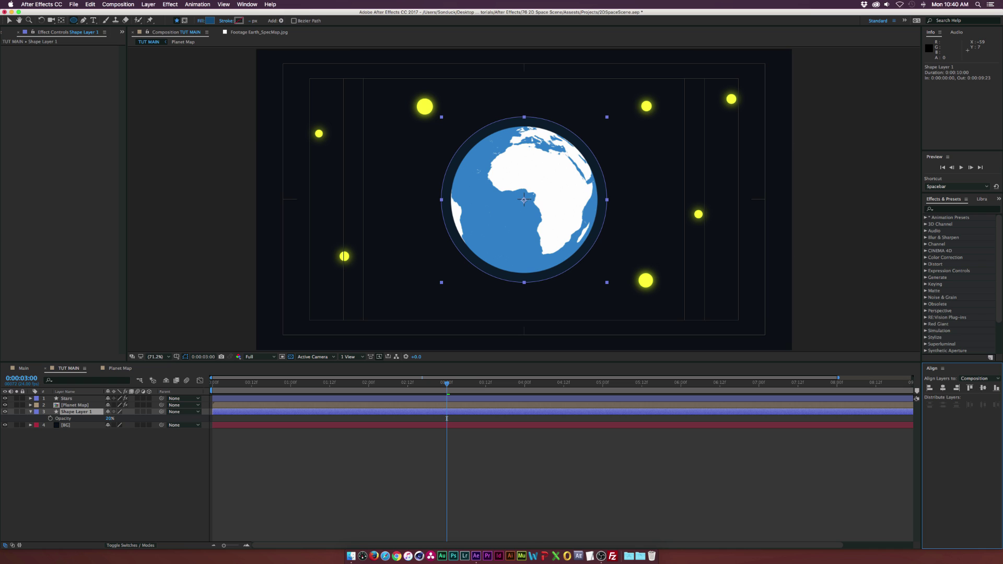
pyautogui.click(90, 476)
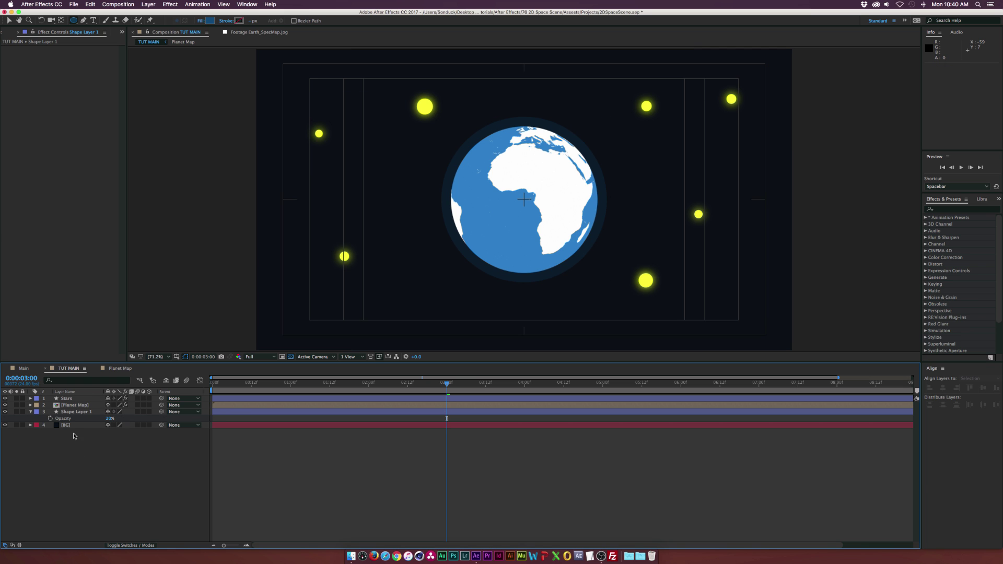
# Rename the circle's shape layer as Atmo
pyautogui.click(74, 412)
pyautogui.press('Return')
pyautogui.write('Atm')
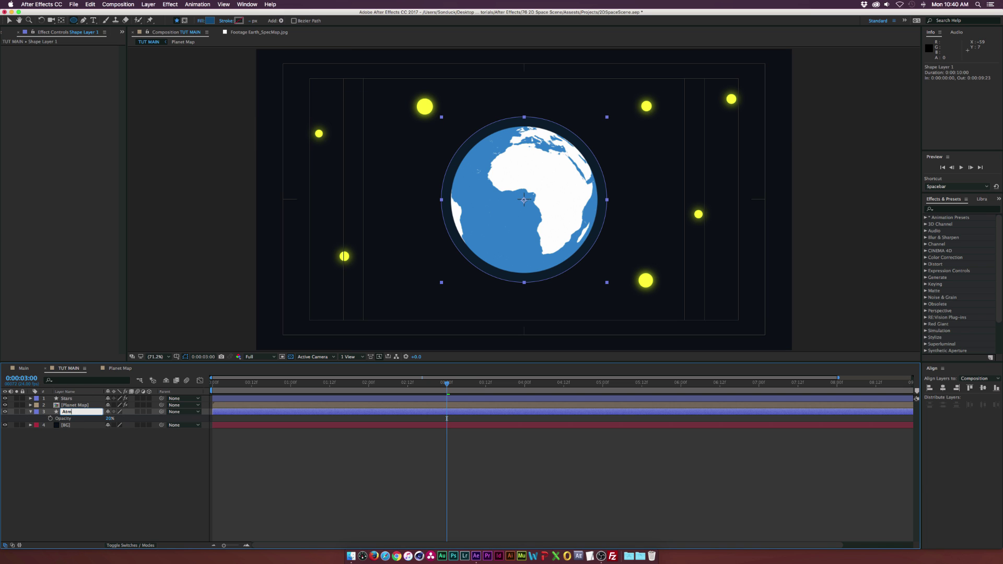
pyautogui.write('o')
pyautogui.press('Return')
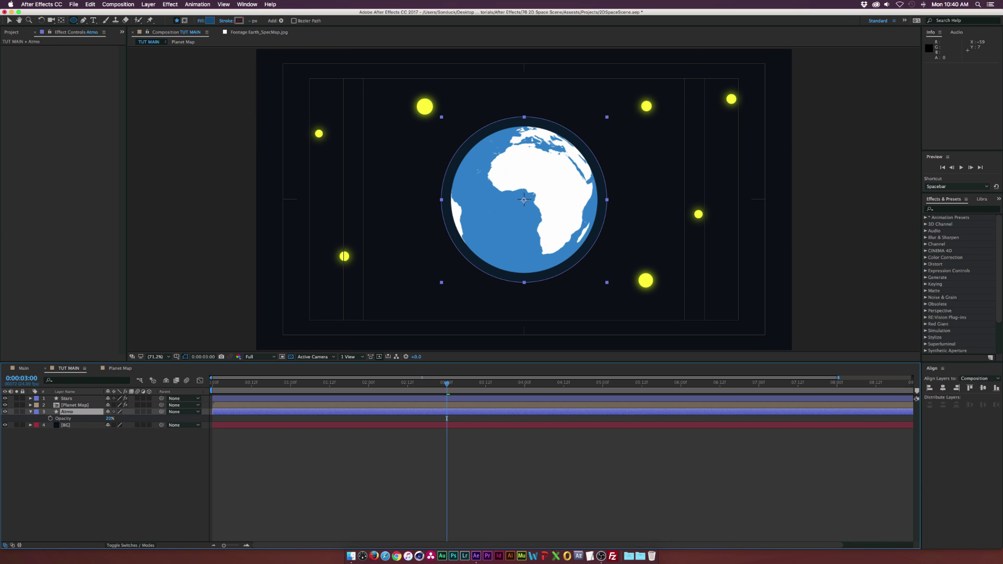
# Duplicate the Atmo layer and move the copy below the original
pyautogui.click(86, 4)
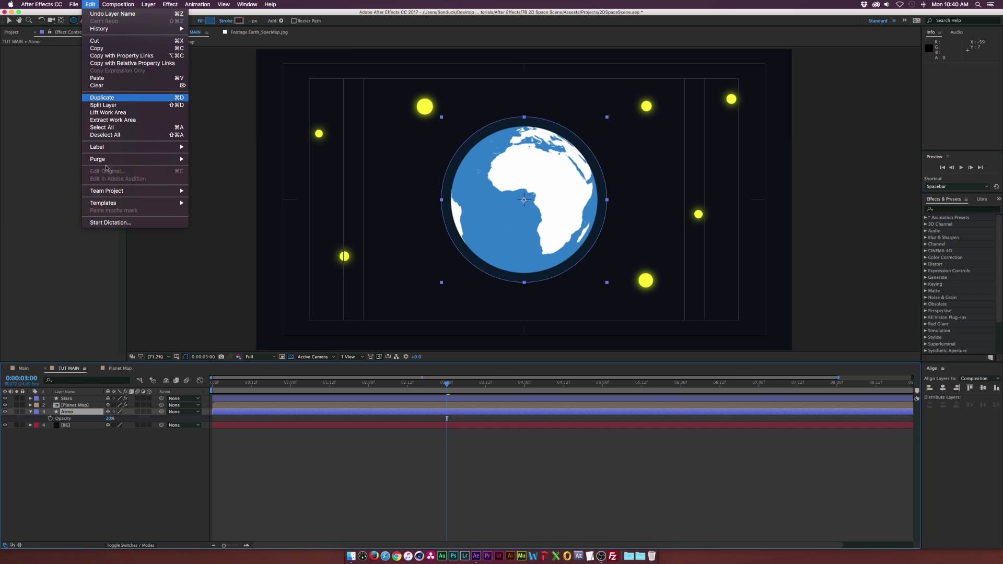
pyautogui.press('super+d')
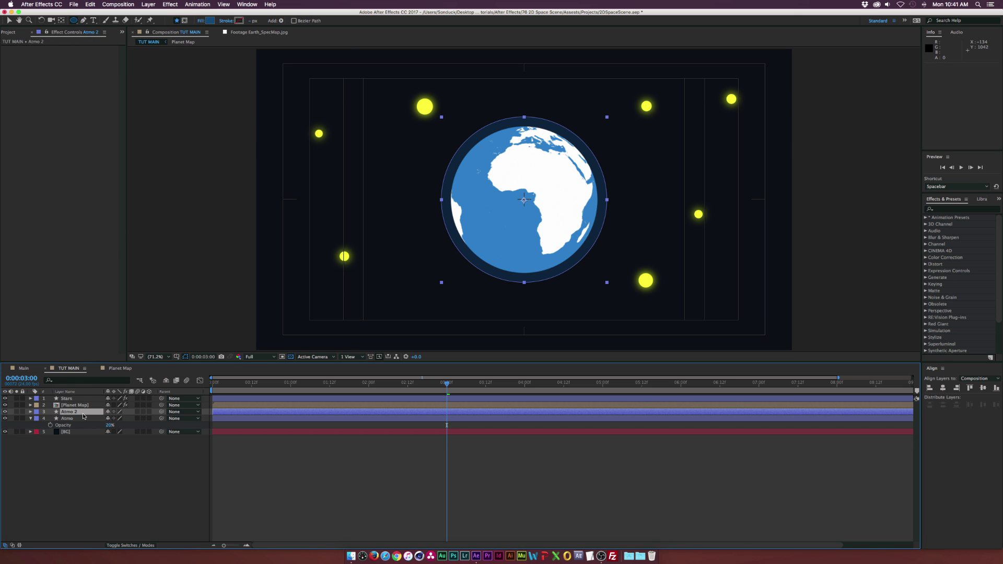
pyautogui.moveTo(83, 416); pyautogui.dragTo(127, 433)
# Scale Atmo 2 up to about 130% as an outer atmosphere ring and set its opacity to 8%
pyautogui.press('s')
pyautogui.press('t')
pyautogui.click(110, 432)
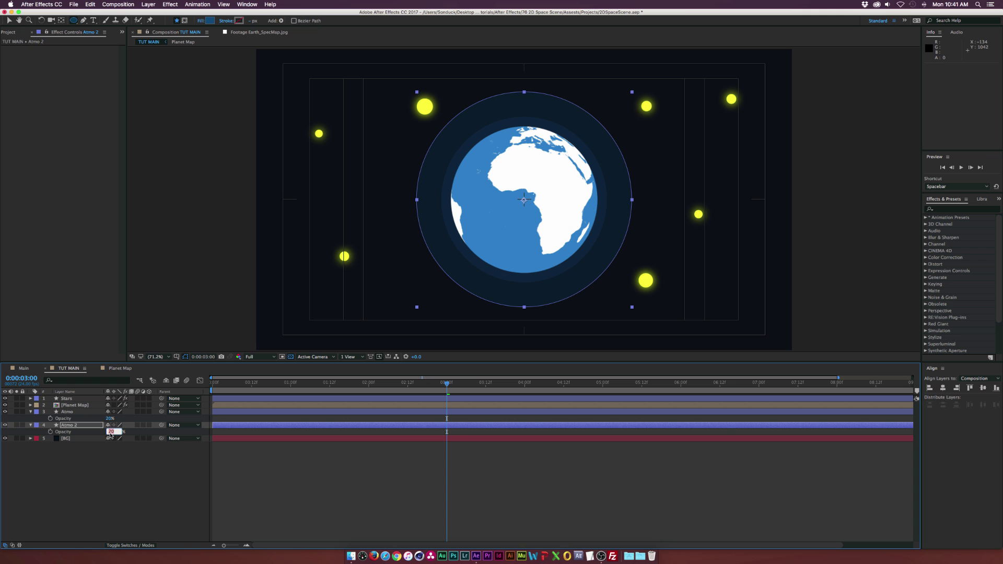
pyautogui.click(111, 463)
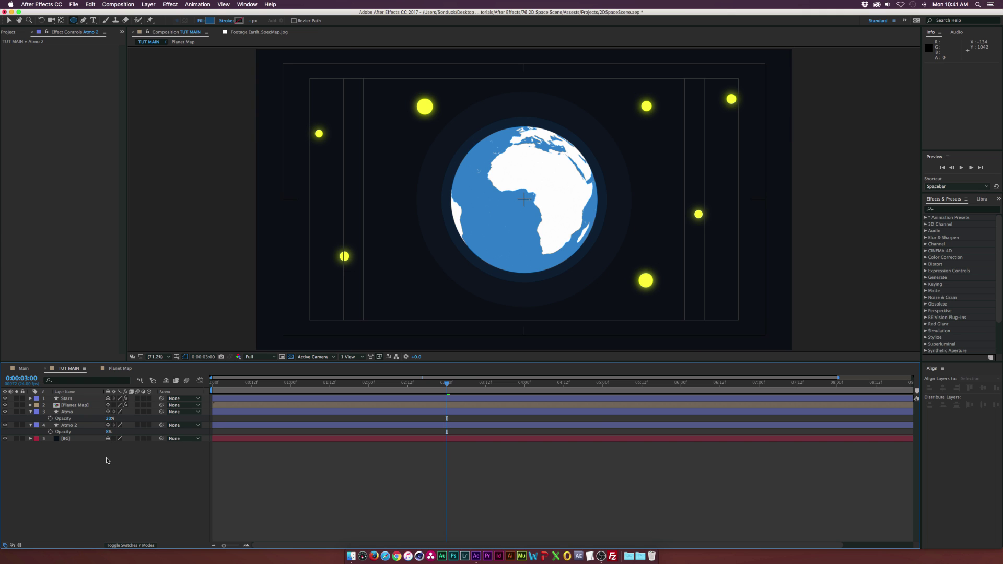
# Scrub through the planet's rotation to check the scene and save the project
pyautogui.press('u')
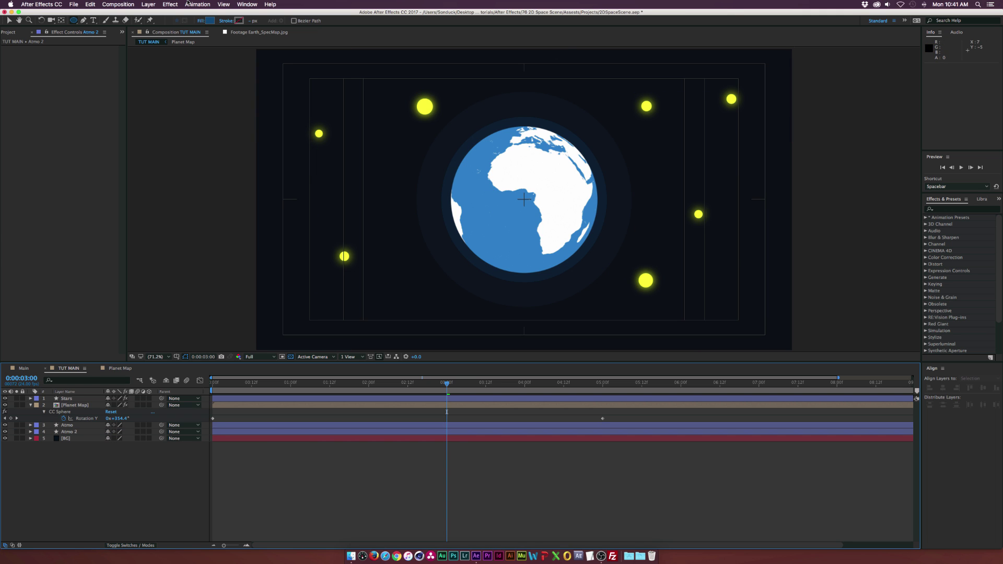
pyautogui.click(10, 21)
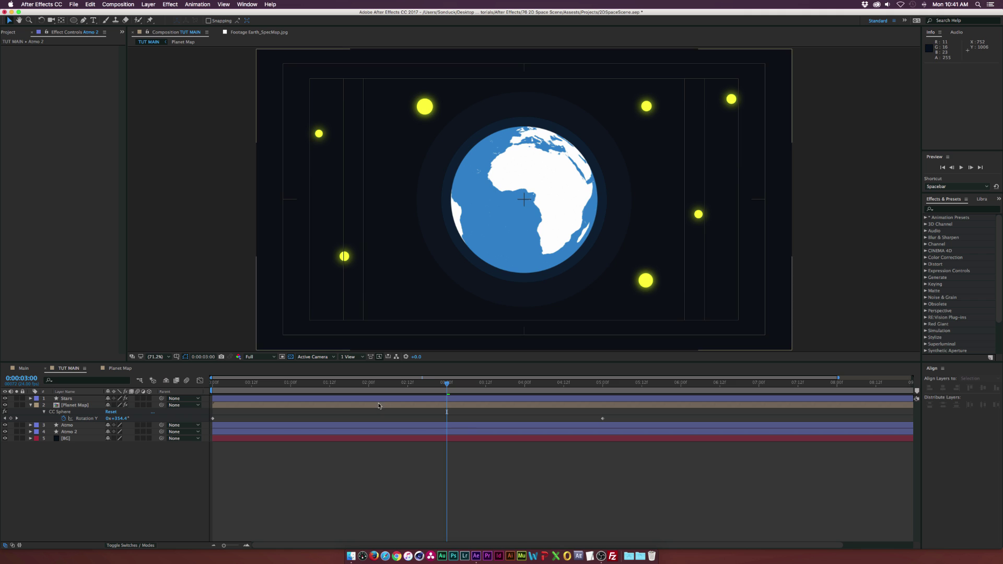
pyautogui.moveTo(399, 384); pyautogui.dragTo(463, 384)
pyautogui.press('super+s')
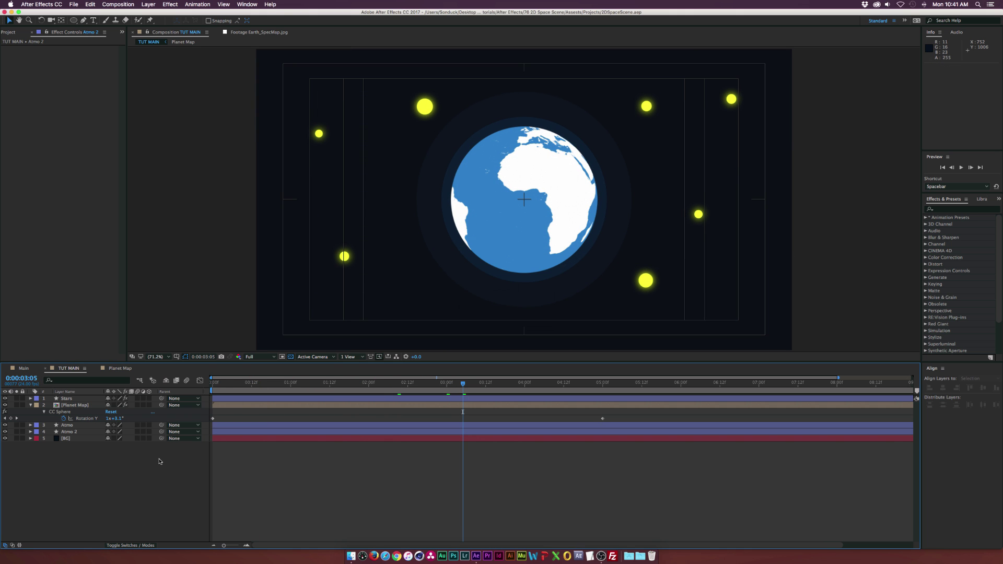
pyautogui.click(30, 405)
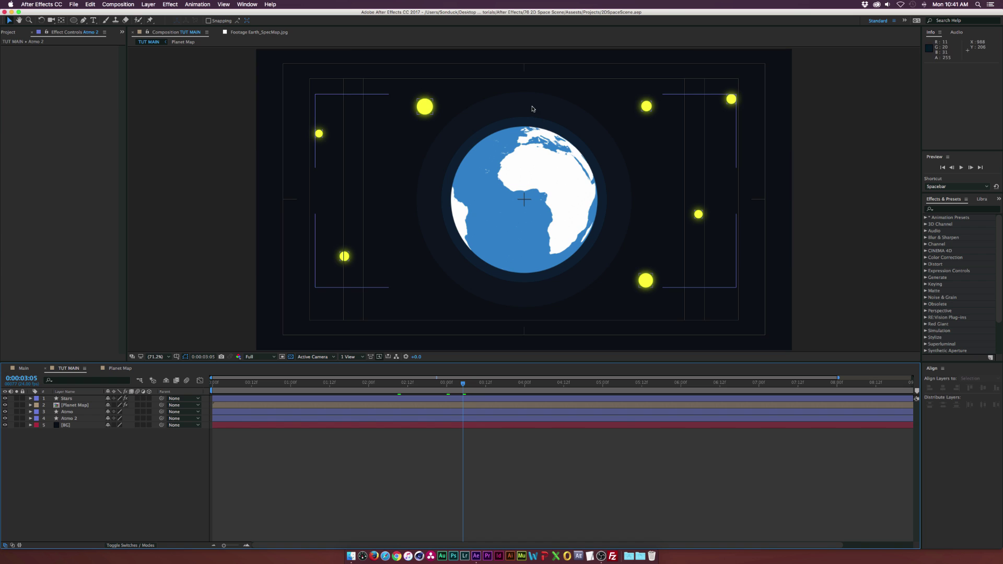
# Draw a rectangle on a new shape layer covering the right half of the composition from the globe's vertical centre line
pyautogui.click(528, 315)
pyautogui.click(57, 472)
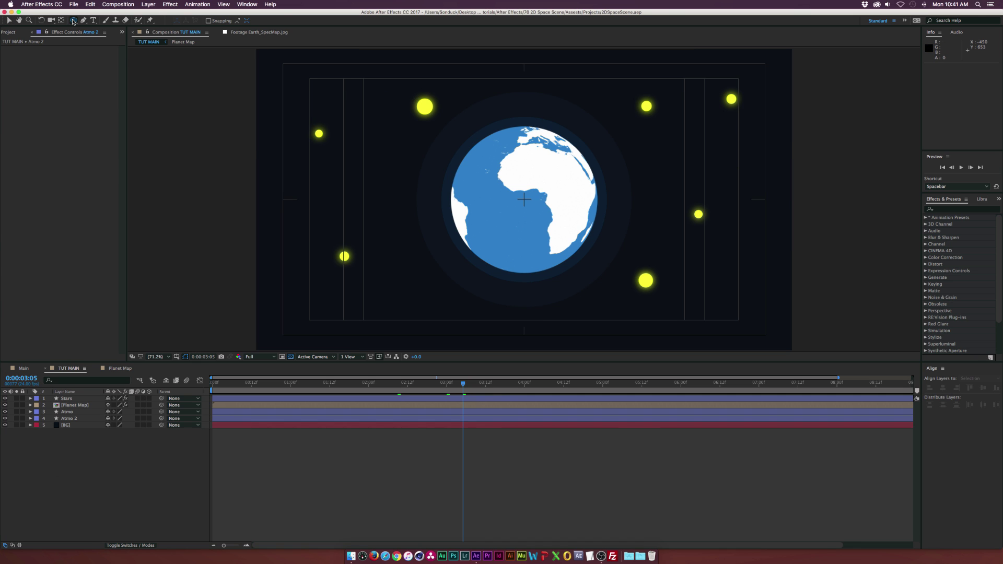
pyautogui.moveTo(74, 22); pyautogui.dragTo(96, 22)
pyautogui.moveTo(525, 48); pyautogui.dragTo(801, 354)
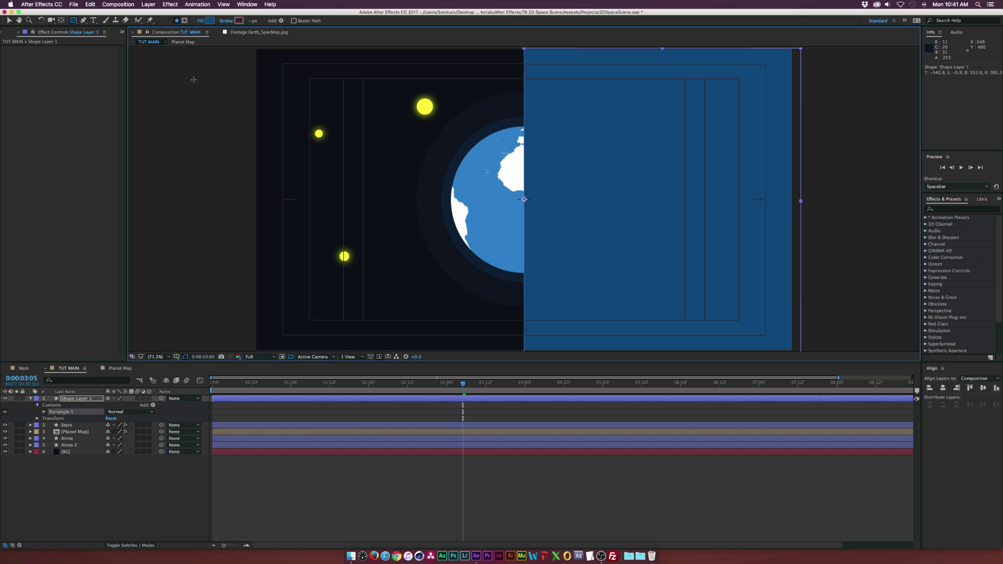
# Set the rectangle's fill colour to very dark blue 00152B
pyautogui.click(9, 21)
pyautogui.click(272, 21)
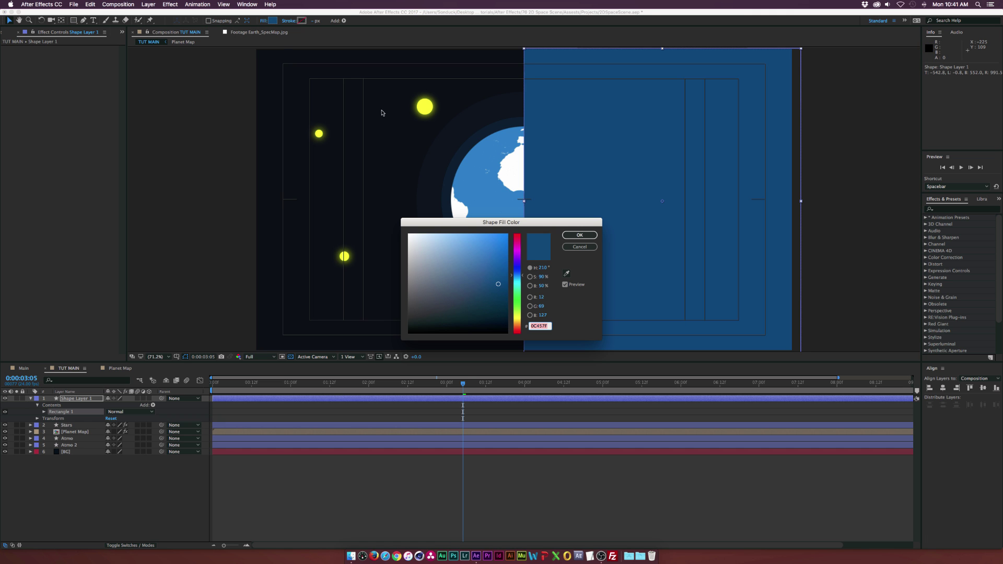
pyautogui.moveTo(505, 328); pyautogui.dragTo(509, 314)
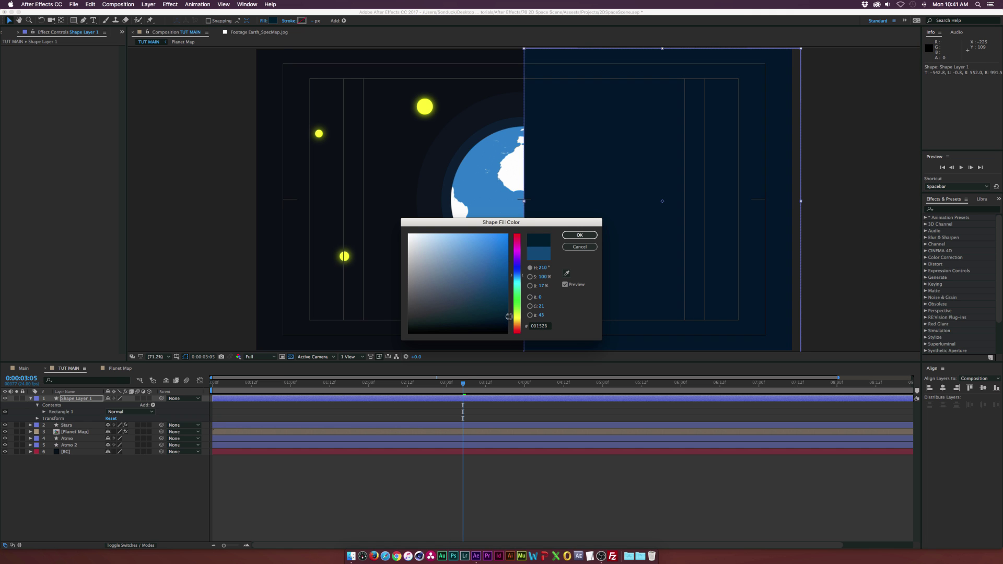
pyautogui.click(565, 236)
# Show the track matte options and duplicate the Planet Map layer, placing the copy above the rectangle's layer
pyautogui.press('F4')
pyautogui.click(82, 433)
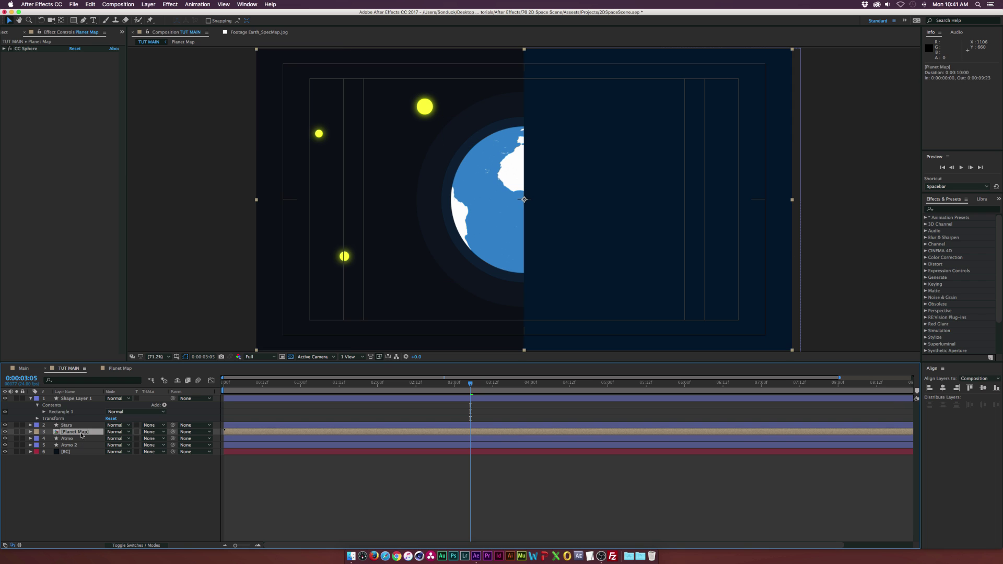
pyautogui.hotkey('ctrl', 'd')
pyautogui.moveTo(81, 435); pyautogui.dragTo(78, 398)
# Alpha-matte the rectangle's layer with the Planet Map copy and set its opacity to 20% to shade half the globe
pyautogui.click(71, 405)
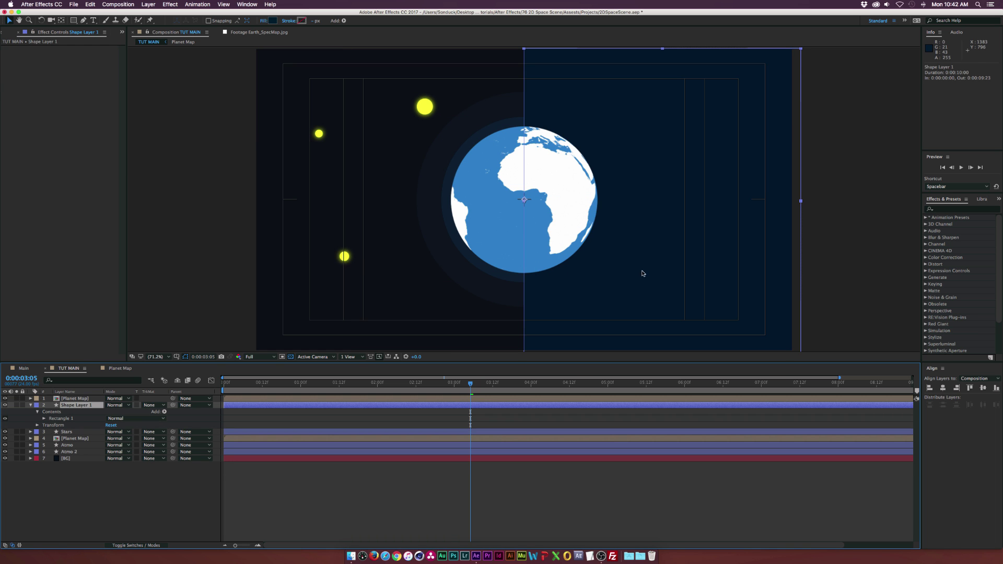
pyautogui.click(151, 406)
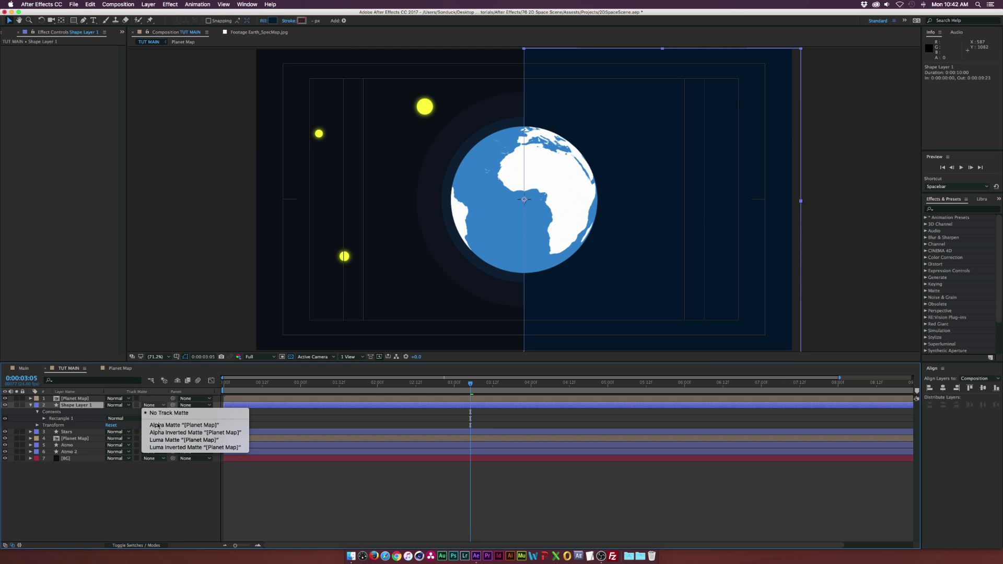
pyautogui.click(160, 424)
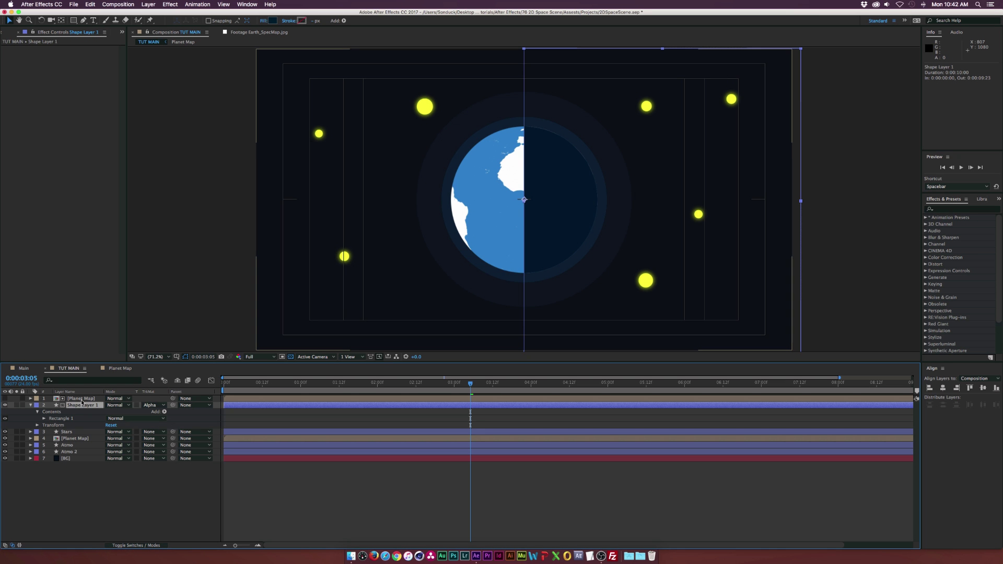
pyautogui.press('t')
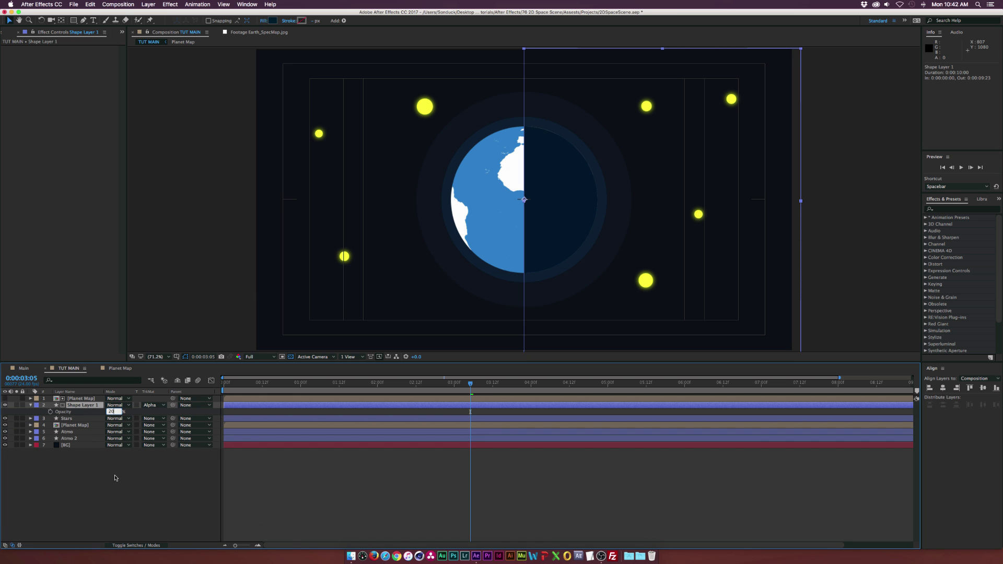
pyautogui.click(115, 478)
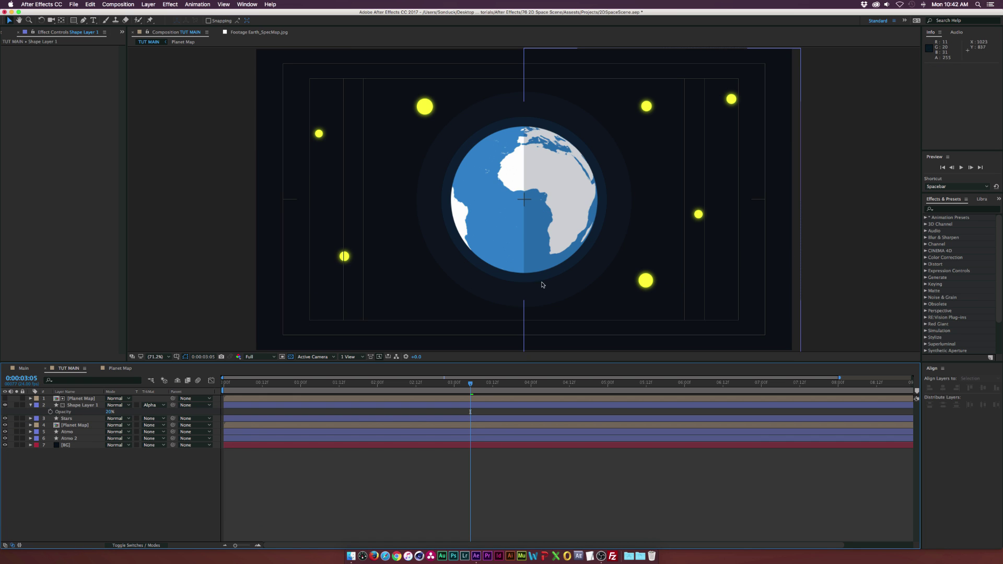
# Set the half-globe shadow layer's opacity to 30%, name it Contrast, and preview it over the rotating planet
pyautogui.click(111, 412)
pyautogui.write('30')
pyautogui.click(112, 481)
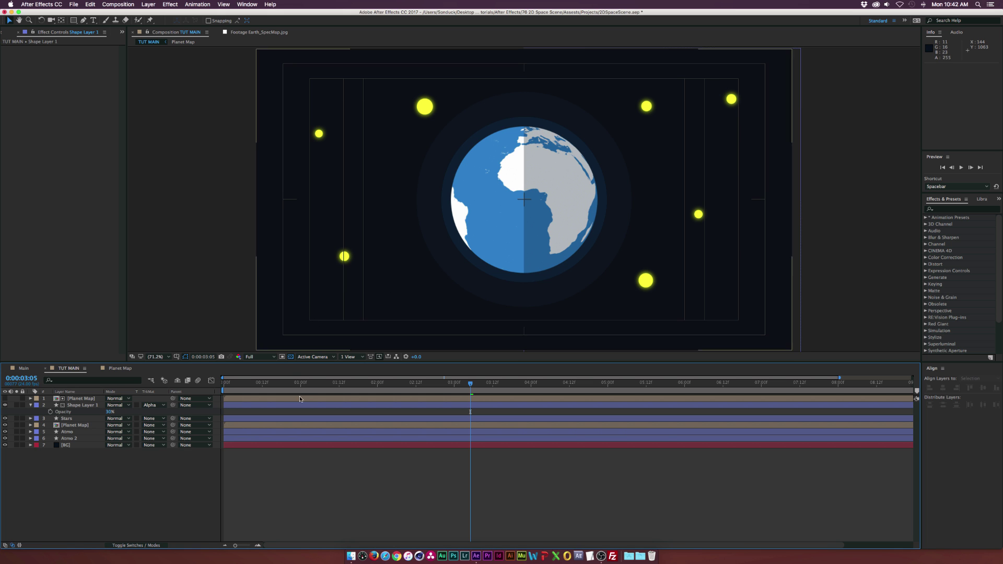
pyautogui.moveTo(306, 387); pyautogui.dragTo(415, 395)
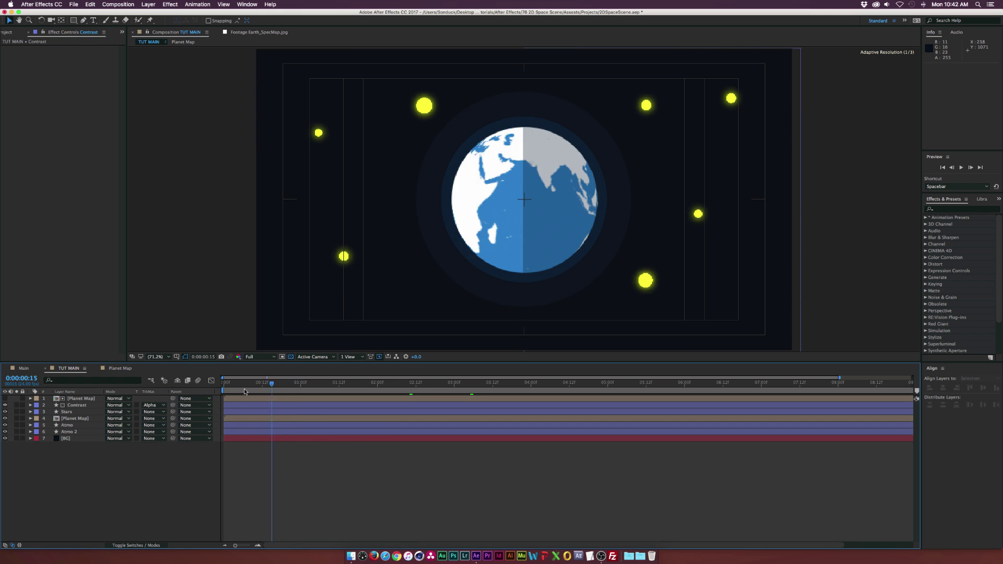
pyautogui.moveTo(244, 392); pyautogui.dragTo(377, 391)
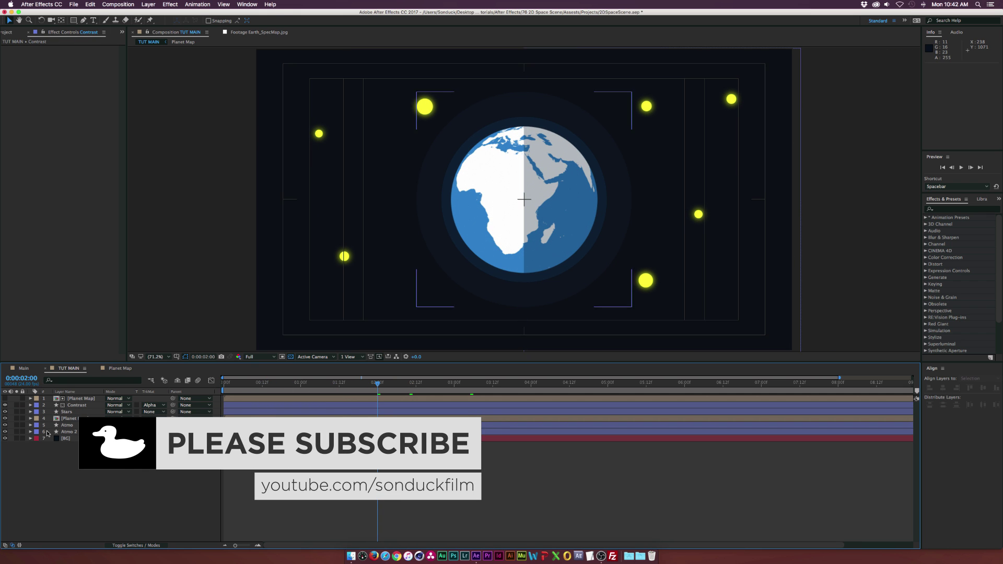
# Open the Planet Map composition and hide the Earth map image layer
pyautogui.click(68, 419)
pyautogui.doubleClick(68, 419)
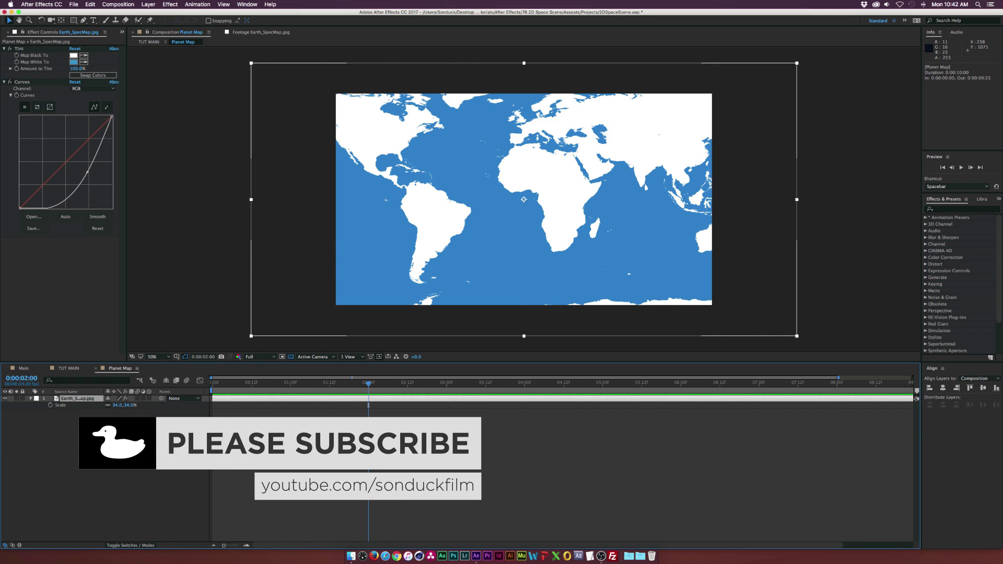
pyautogui.press('s')
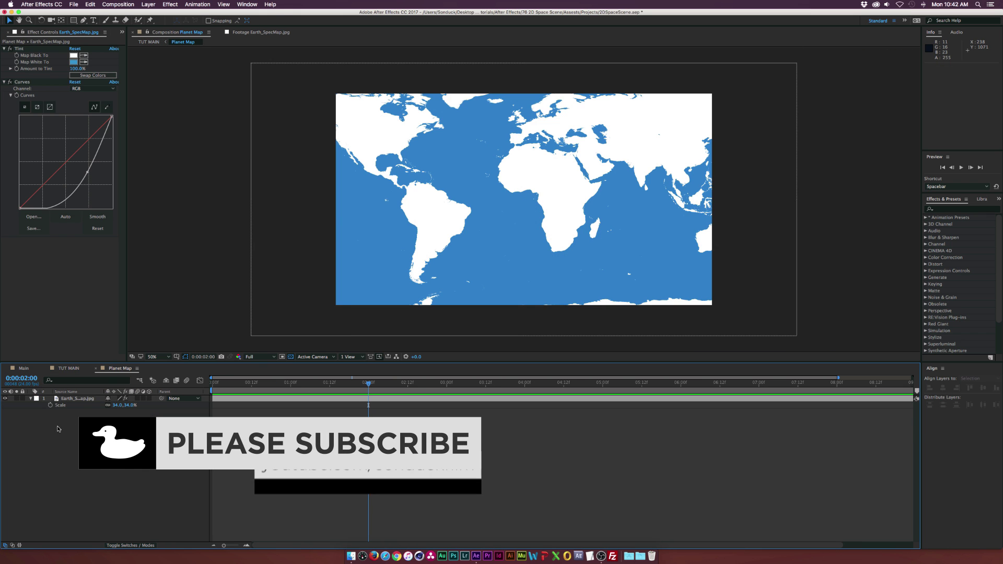
pyautogui.click(5, 399)
# Create a 1920 x 1080 px green solid named BG in the Planet Map composition
pyautogui.click(119, 5)
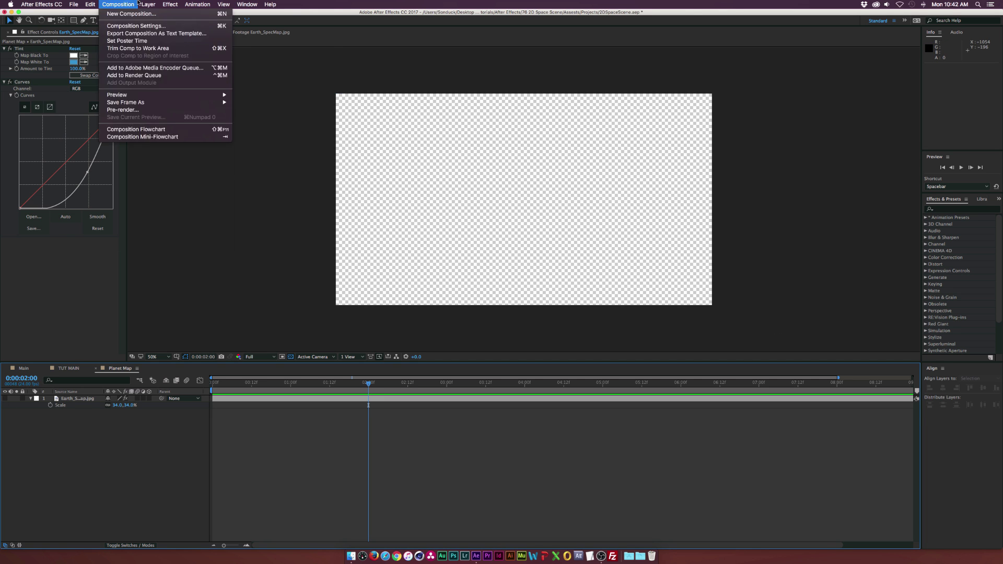
pyautogui.moveTo(149, 4)
pyautogui.click(279, 23)
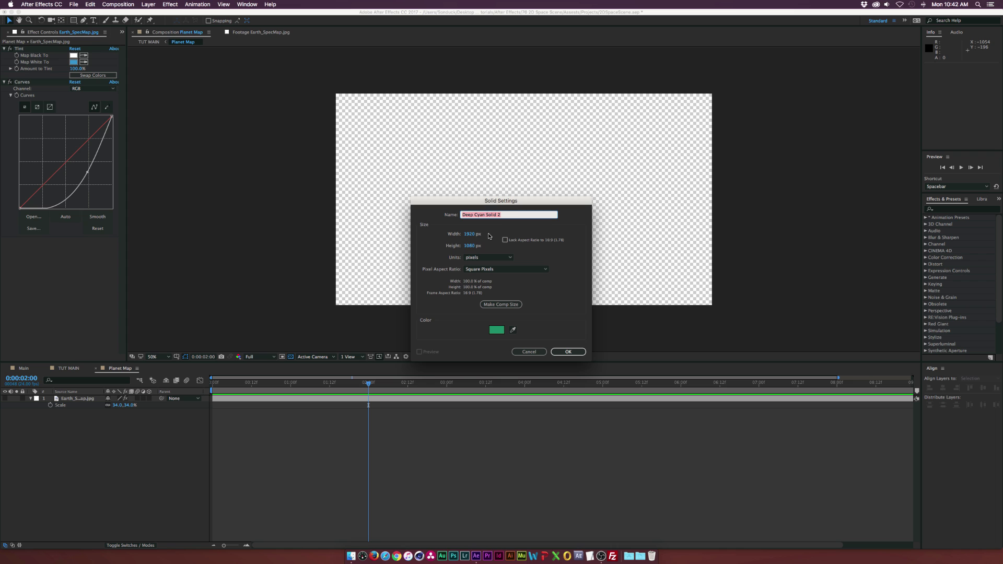
pyautogui.write('BG')
pyautogui.press('Return')
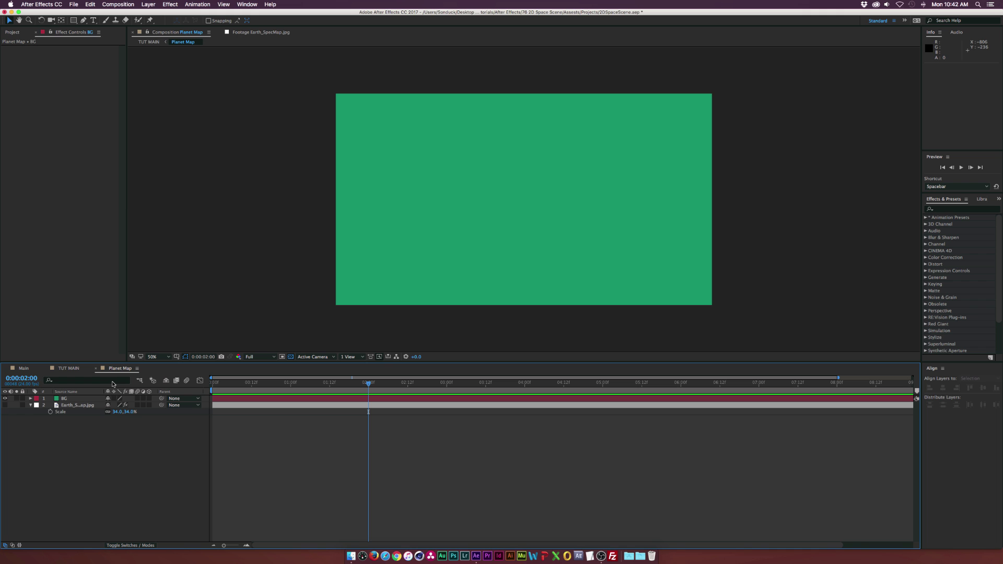
# Draw a wide rounded rectangle in the map's upper left on a new shape layer and fill it with orange E17B22
pyautogui.moveTo(73, 20); pyautogui.dragTo(96, 29)
pyautogui.moveTo(345, 140)
pyautogui.mouseDown()
pyautogui.moveTo(366, 152)
pyautogui.moveTo(524, 166)
pyautogui.mouseUp()
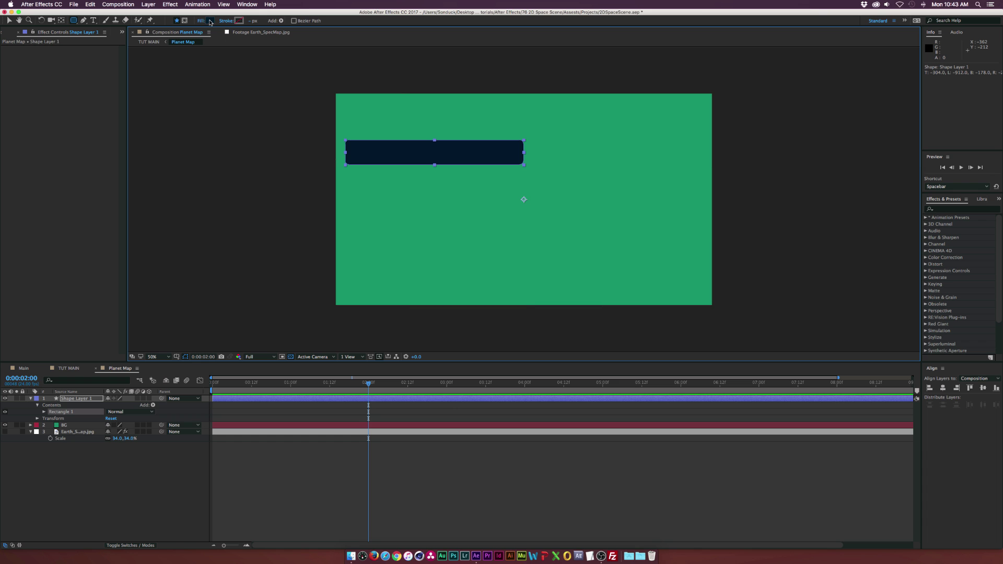
pyautogui.click(210, 21)
pyautogui.moveTo(520, 310); pyautogui.dragTo(518, 325)
pyautogui.click(493, 245)
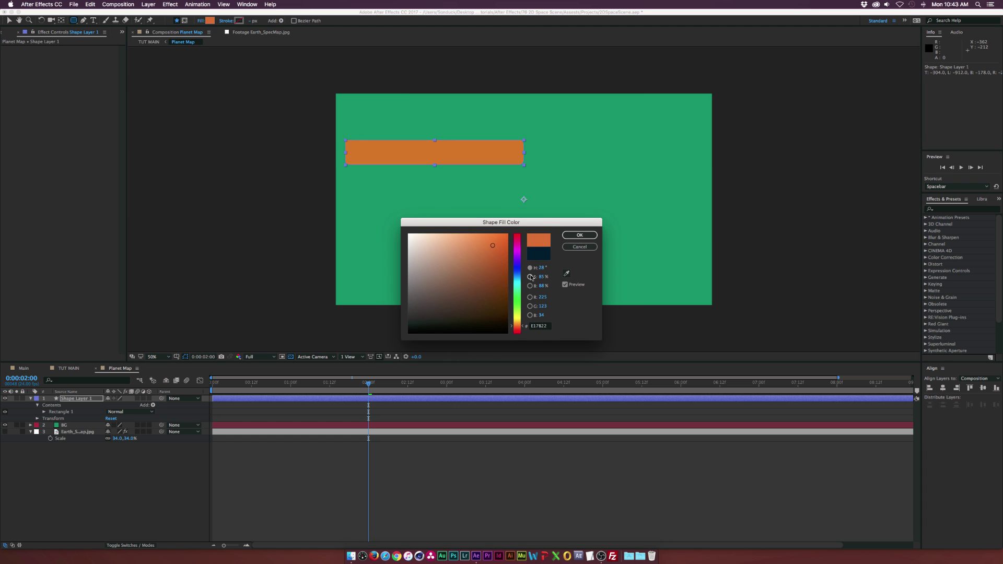
pyautogui.click(580, 235)
# Draw four thinner rounded rectangles on the same shape layer, staggered horizontally one below another under the first bar
pyautogui.moveTo(380, 162); pyautogui.dragTo(525, 178)
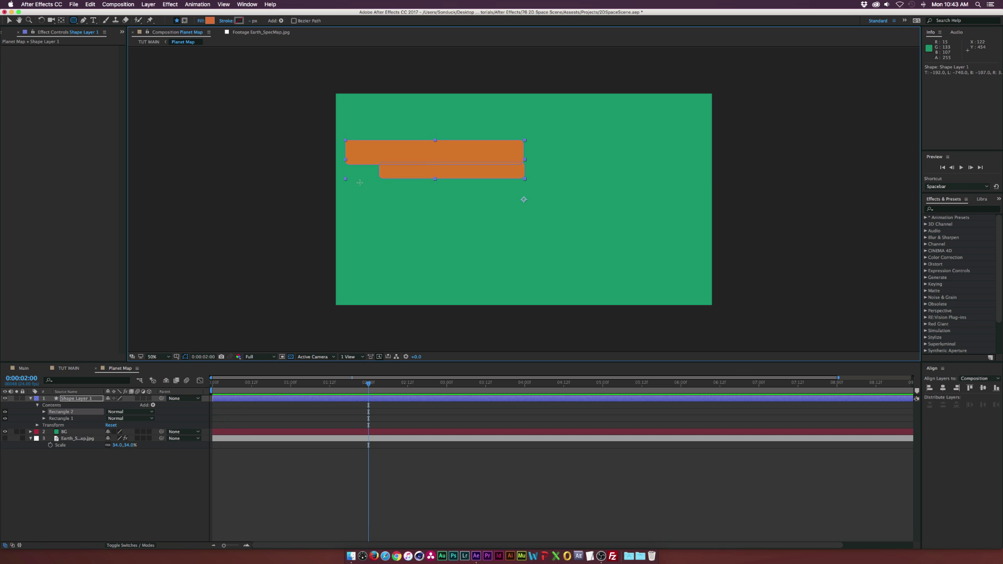
pyautogui.moveTo(403, 177); pyautogui.dragTo(540, 191)
pyautogui.moveTo(361, 192); pyautogui.dragTo(507, 207)
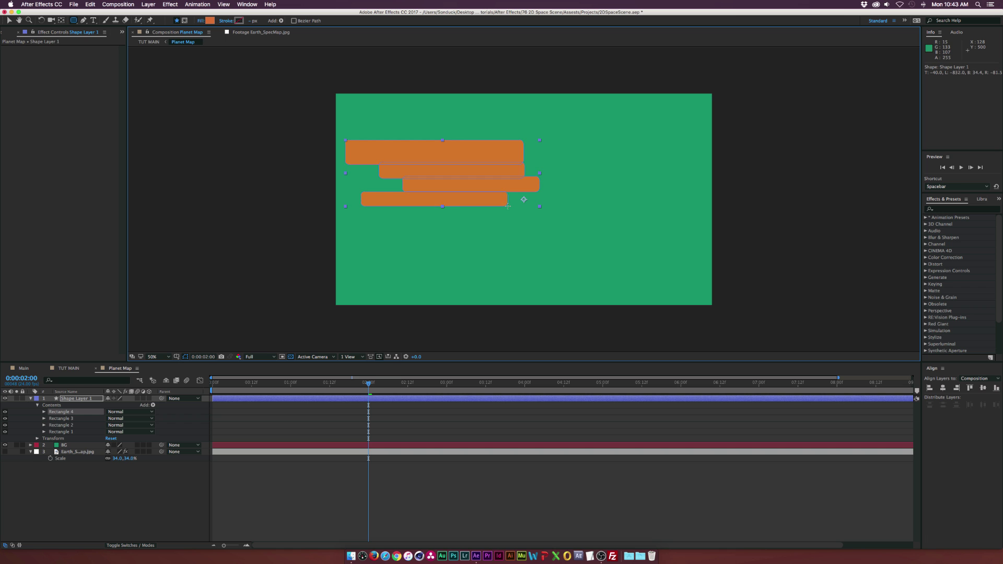
pyautogui.moveTo(435, 205); pyautogui.dragTo(574, 219)
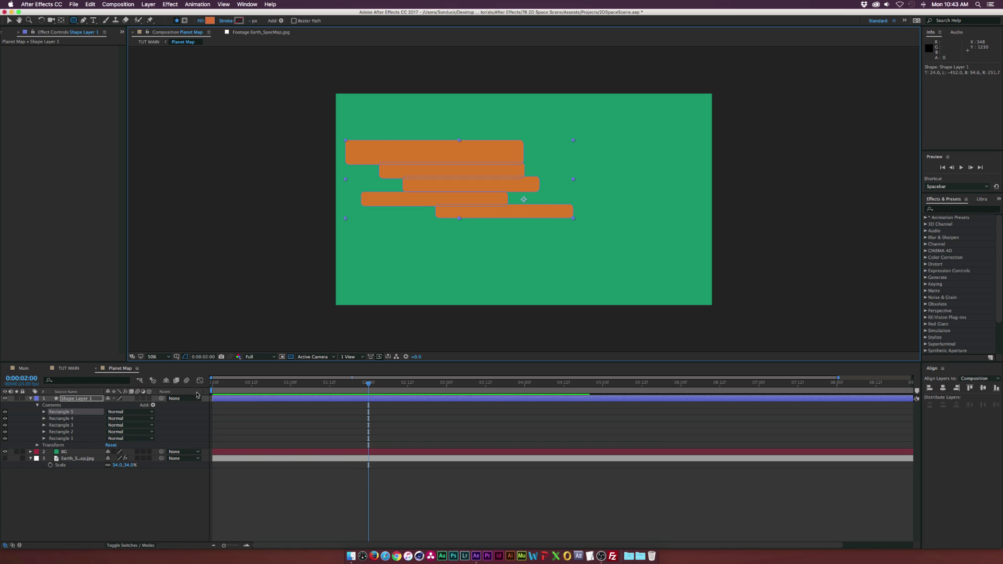
# Scale the bar cluster to 51% and duplicate its layer, placing one cluster in the map's upper left and the other lower right of centre
pyautogui.click(84, 400)
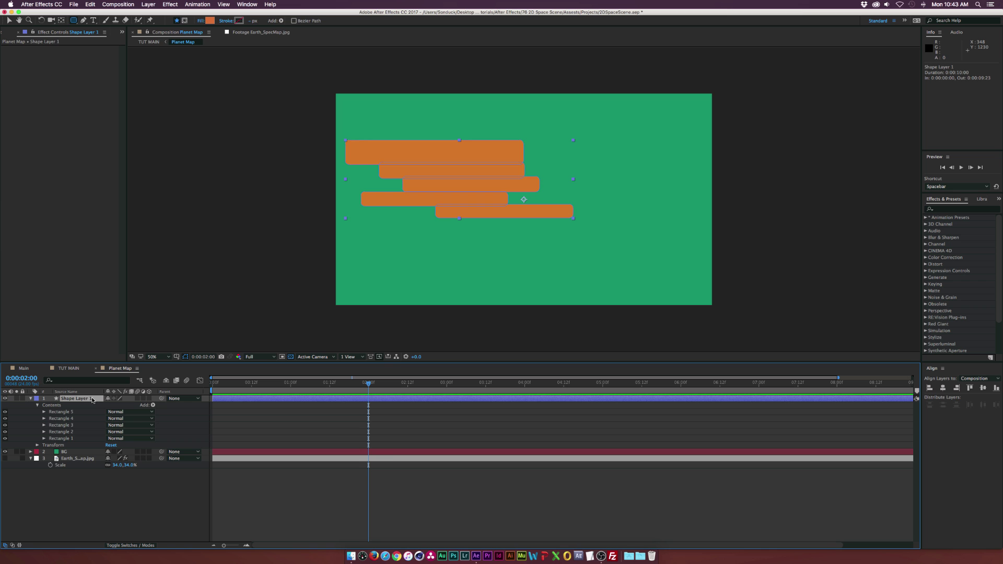
pyautogui.press('s')
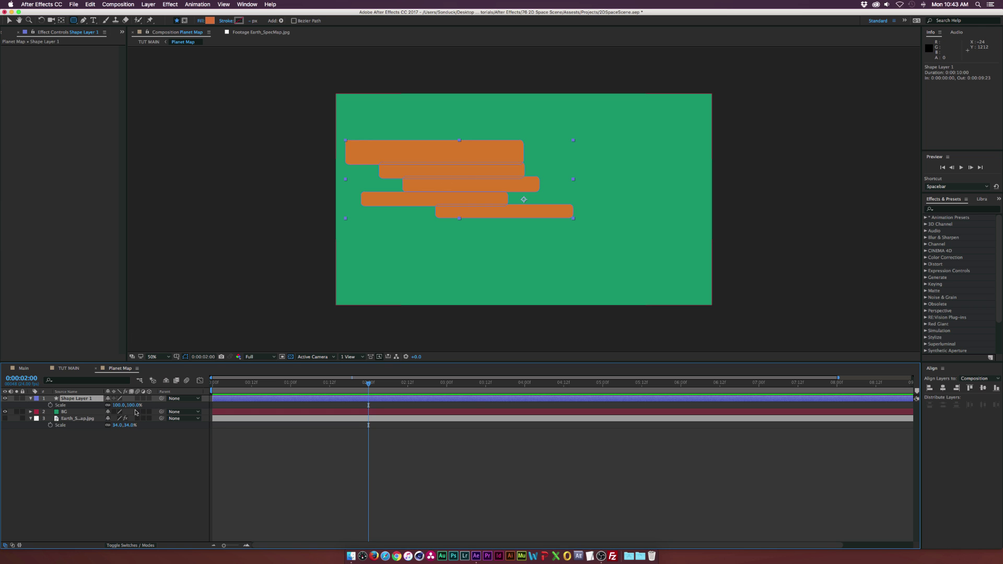
pyautogui.moveTo(119, 405); pyautogui.dragTo(94, 405)
pyautogui.click(9, 20)
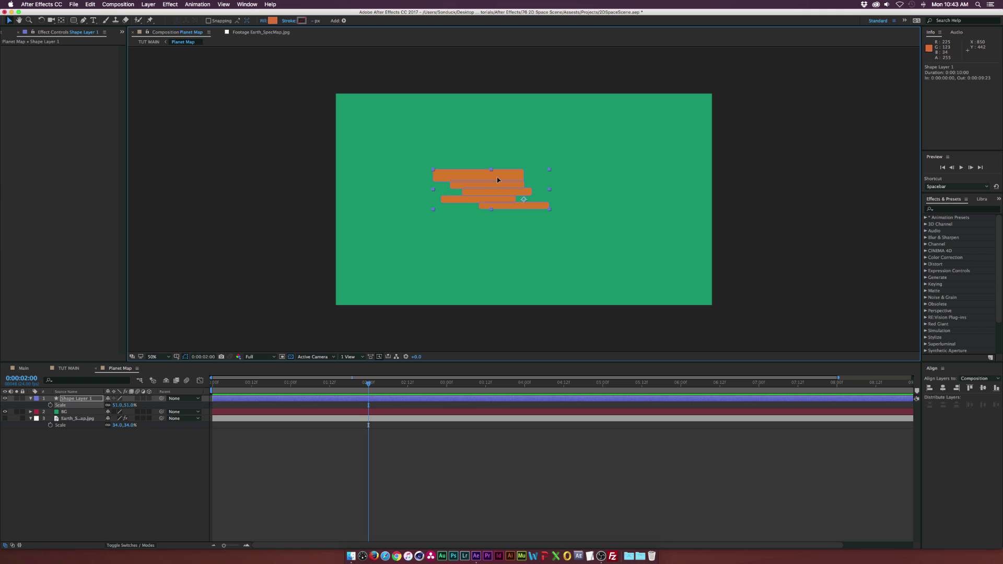
pyautogui.moveTo(497, 177); pyautogui.dragTo(592, 256)
pyautogui.hotkey('ctrl', 'd')
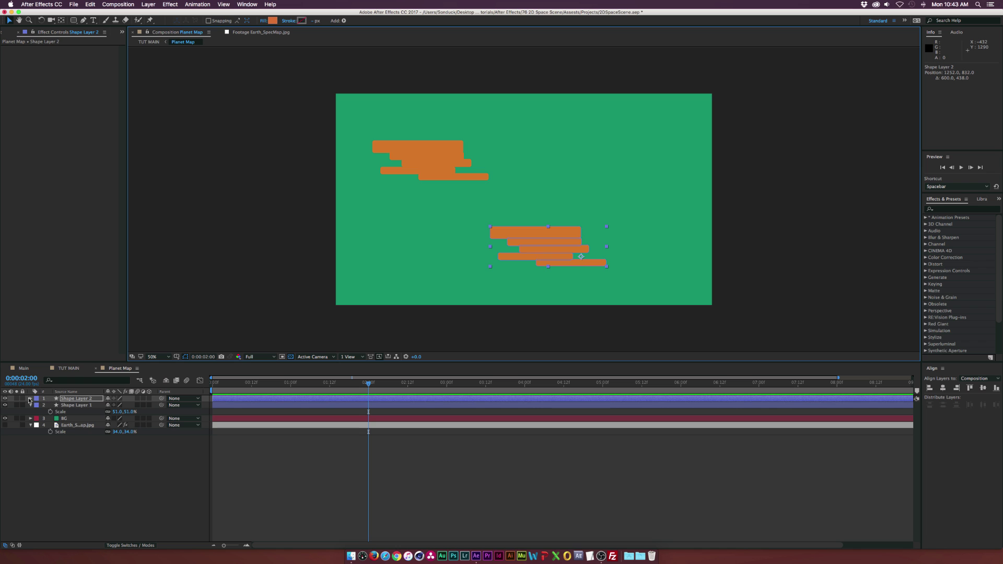
# Shift the two lowest bars of the duplicated cluster sideways and delete its thick top bar to vary the shape
pyautogui.click(30, 399)
pyautogui.click(37, 406)
pyautogui.click(60, 411)
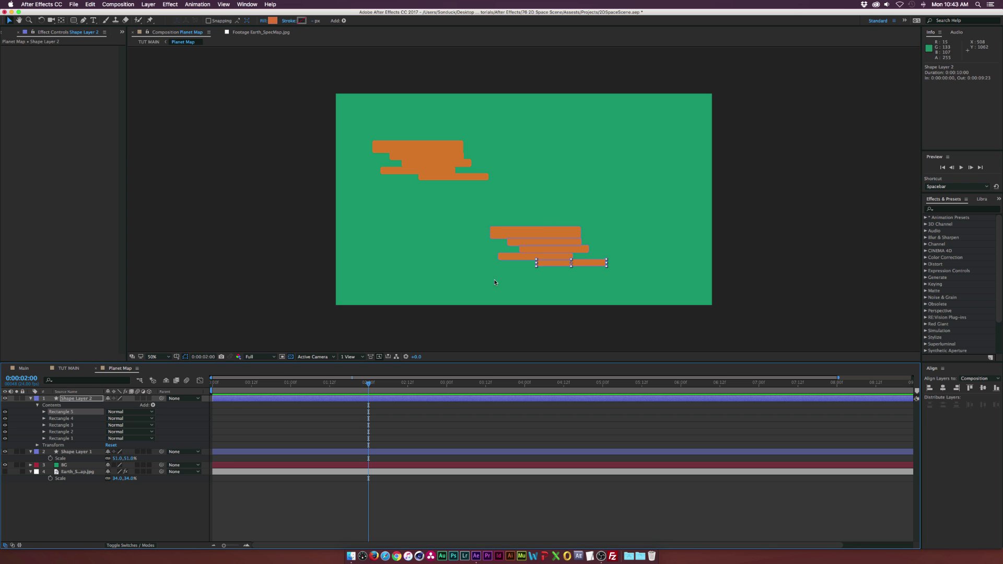
pyautogui.moveTo(586, 269)
pyautogui.mouseDown()
pyautogui.moveTo(562, 267)
pyautogui.moveTo(559, 258)
pyautogui.moveTo(575, 256)
pyautogui.mouseUp()
pyautogui.click(563, 231)
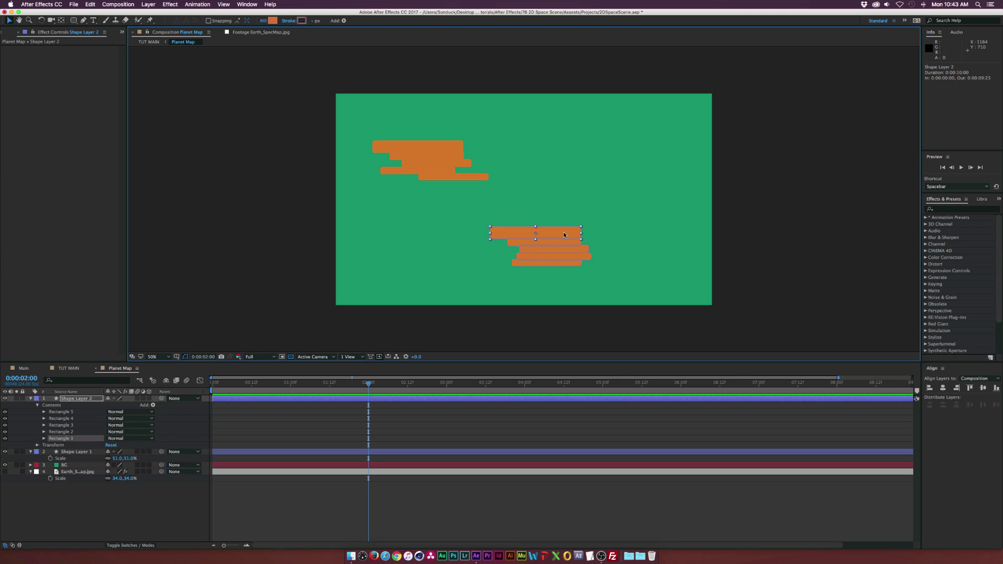
pyautogui.press('Delete')
pyautogui.click(61, 419)
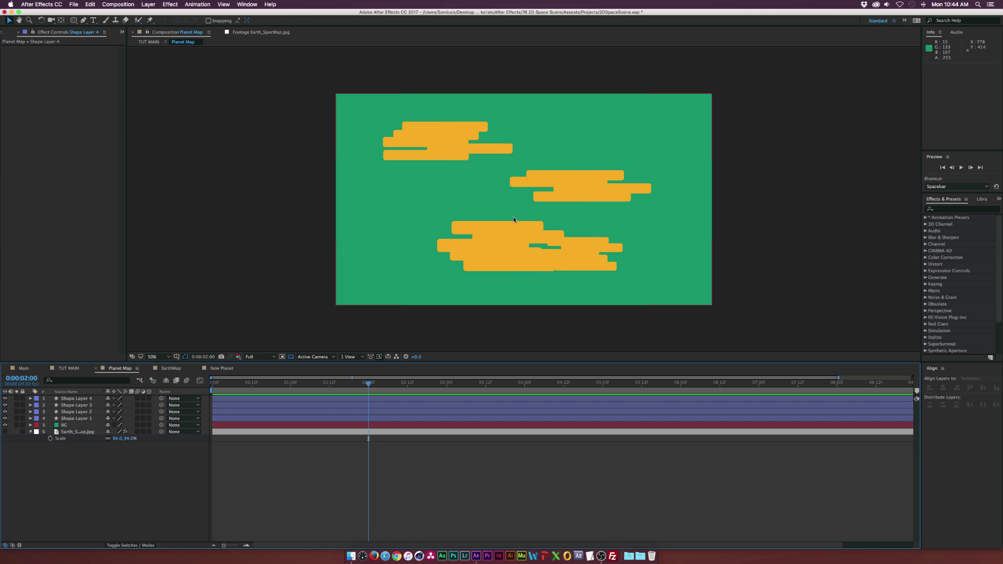
# Pre-compose the four bar cluster shape layers and the BG solid into a composition named New Planet
pyautogui.click(78, 398)
pyautogui.keyDown('shift'); pyautogui.click(67, 419); pyautogui.keyUp('shift')
pyautogui.keyDown('shift'); pyautogui.click(65, 426); pyautogui.keyUp('shift')
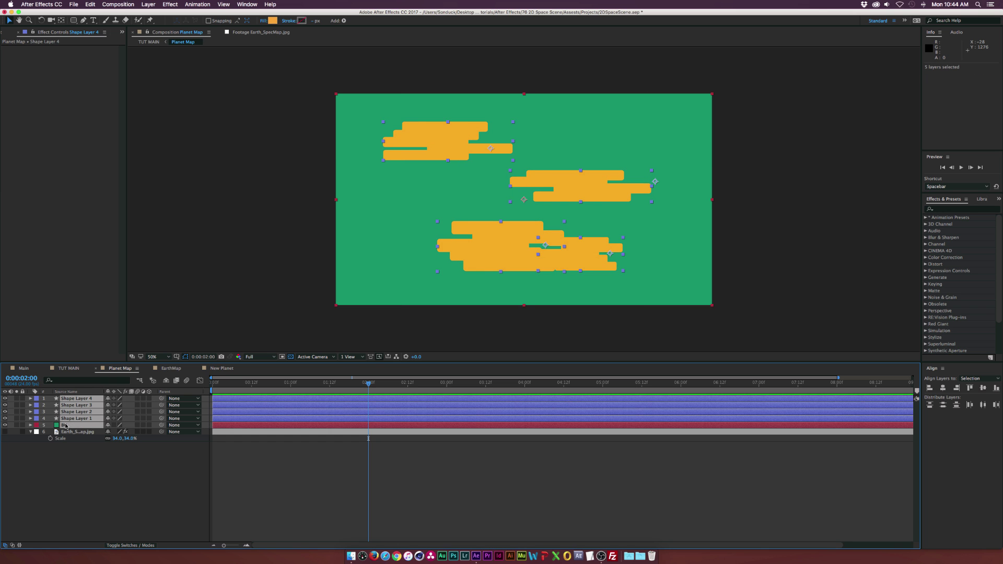
pyautogui.press('super+shift+c')
pyautogui.write('Ne')
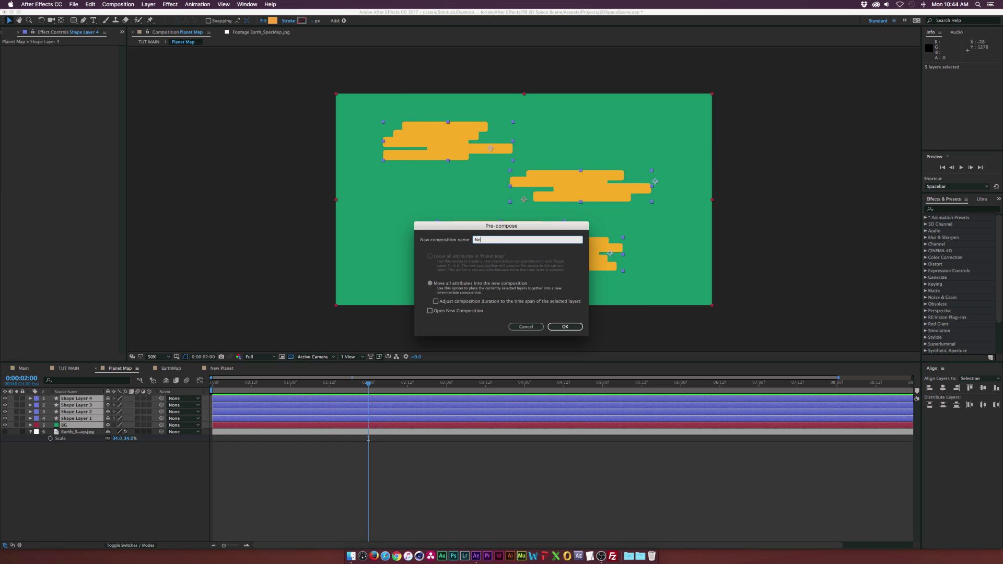
pyautogui.write('w Planet')
pyautogui.press('Return')
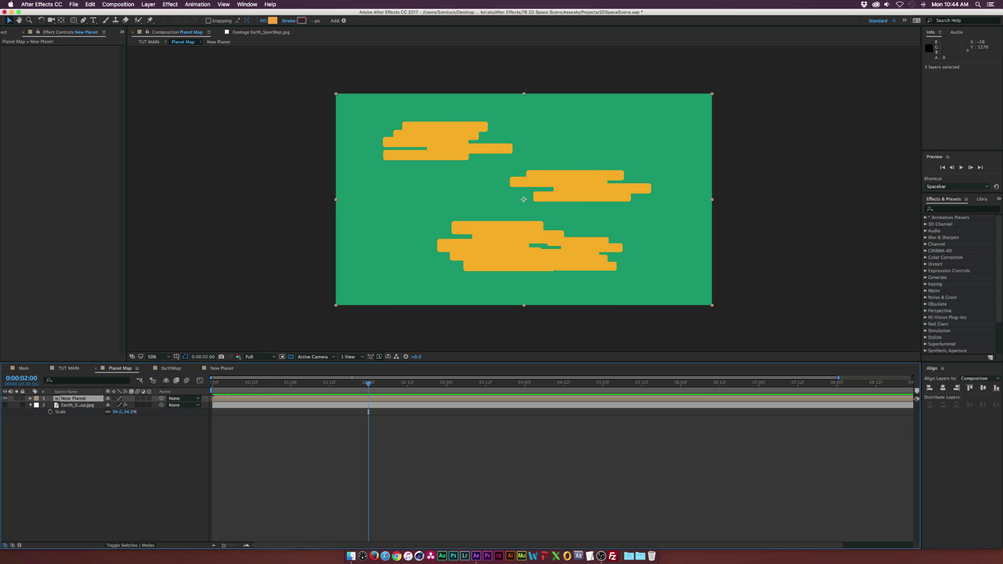
# Return to the TUT MAIN composition and scrub through the timeline to preview the new planet rotating
pyautogui.click(69, 369)
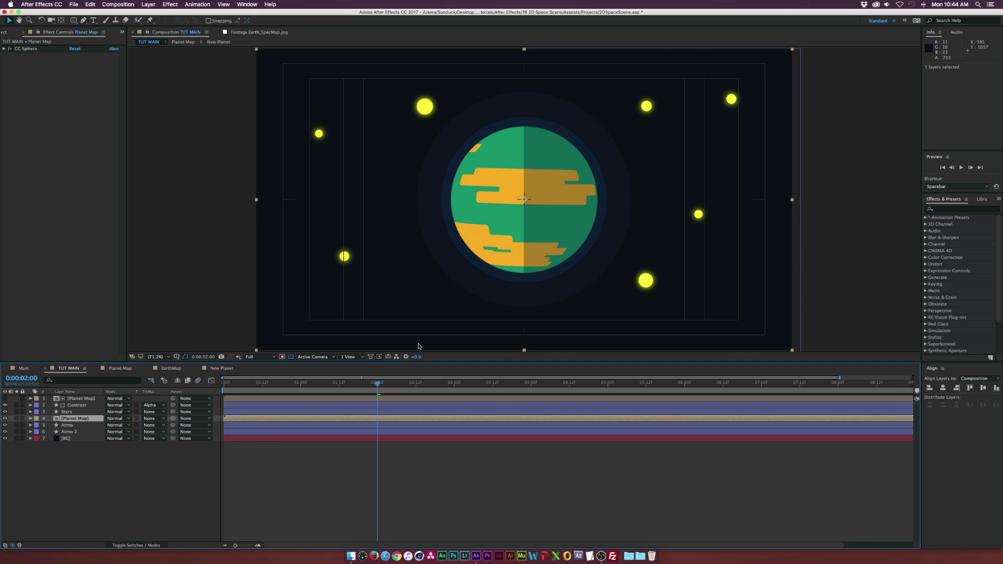
pyautogui.moveTo(372, 385); pyautogui.dragTo(584, 398)
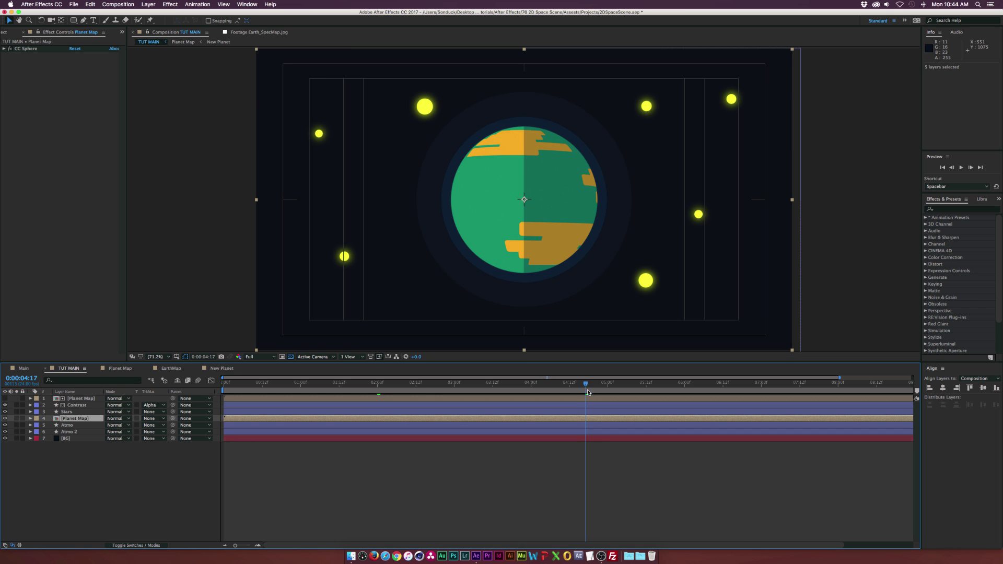
pyautogui.click(94, 468)
# Add the title "Planet Sonduck" above the planet and move it horizontally to centre it over the globe
pyautogui.press('super+t')
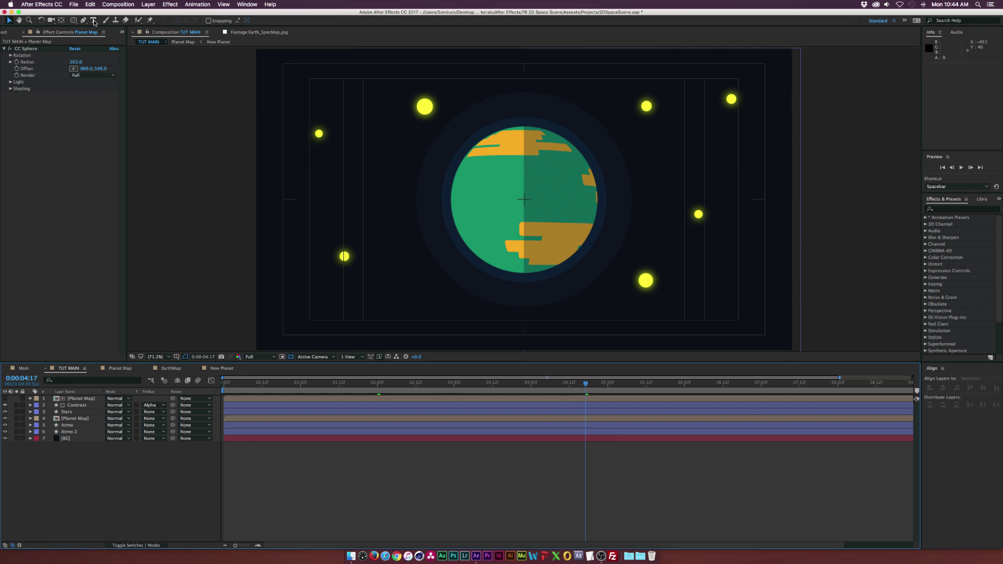
pyautogui.click(508, 119)
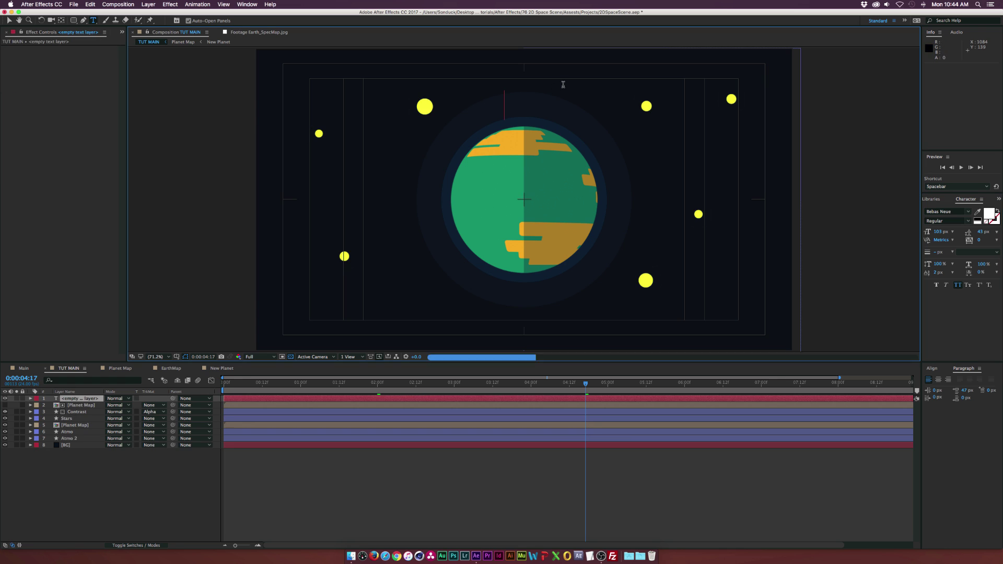
pyautogui.write('Planet So')
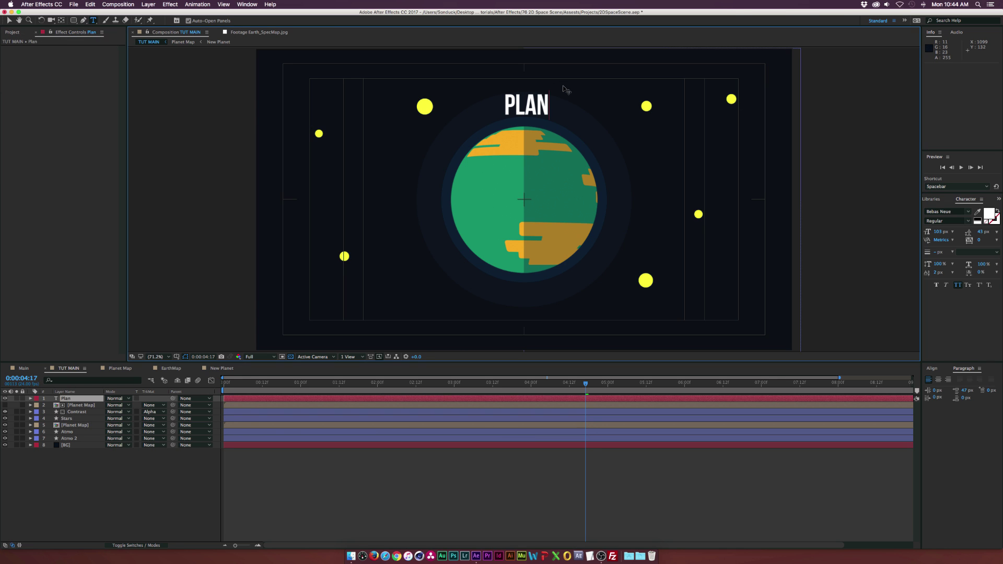
pyautogui.write('nduck')
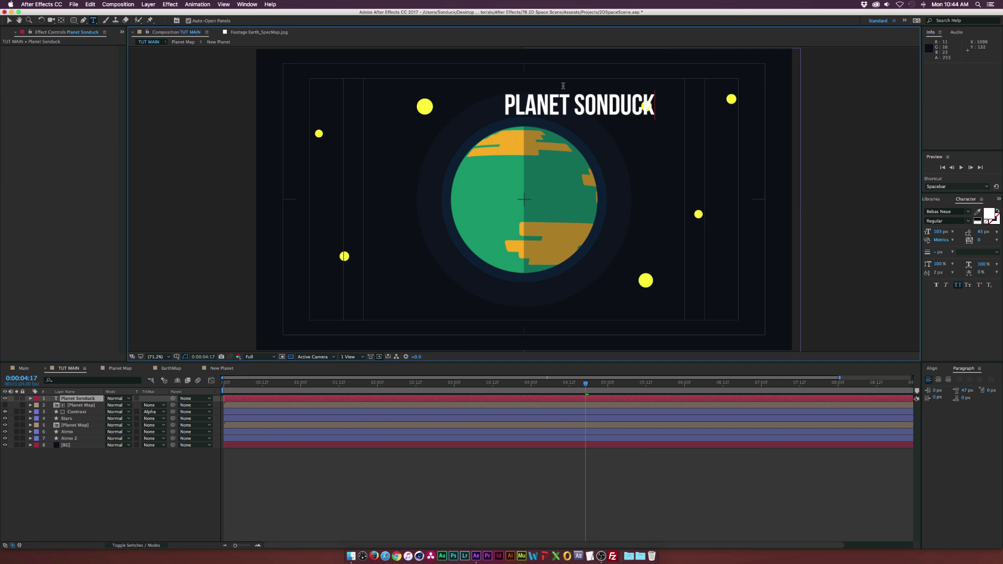
pyautogui.click(9, 21)
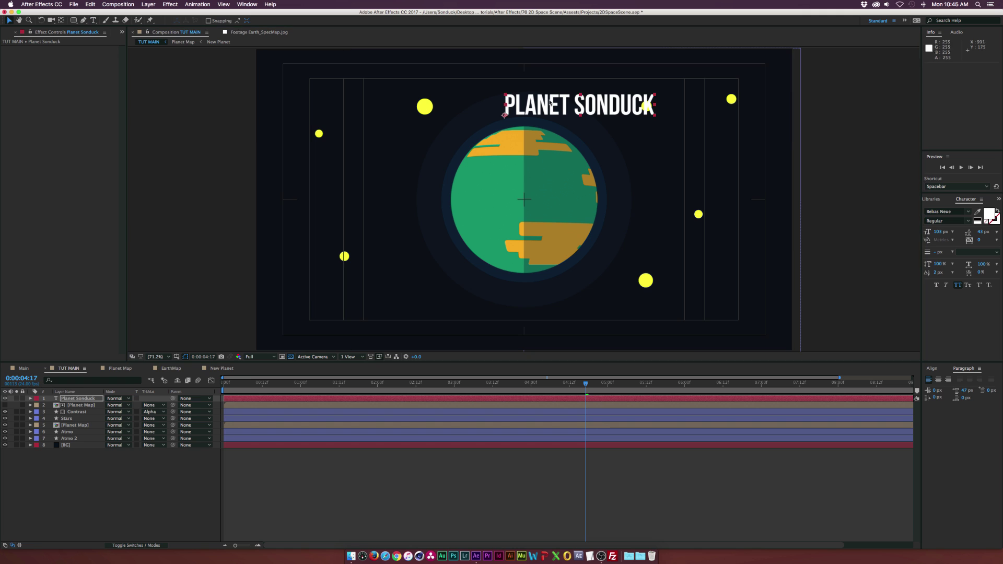
pyautogui.moveTo(576, 110); pyautogui.dragTo(539, 109)
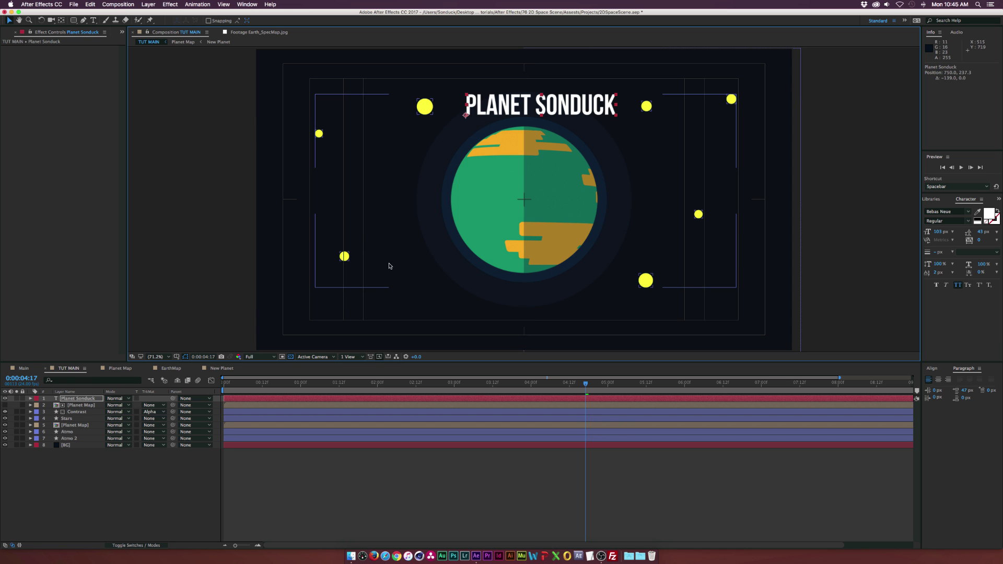
# Convert the ellipse path of the Atmo shape layer to a Bezier path and expose its Path property for copying
pyautogui.click(67, 433)
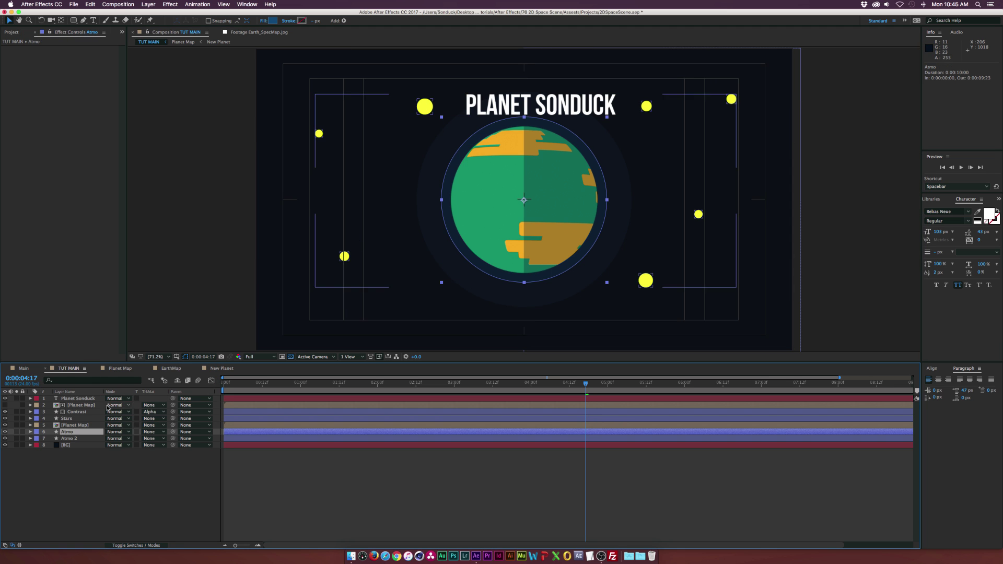
pyautogui.click(30, 432)
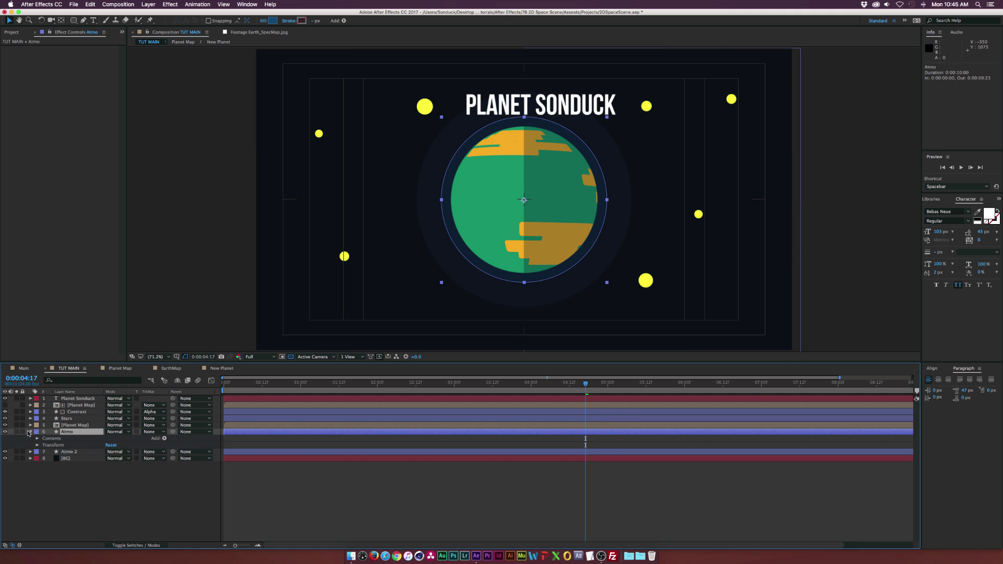
pyautogui.click(36, 439)
pyautogui.click(44, 445)
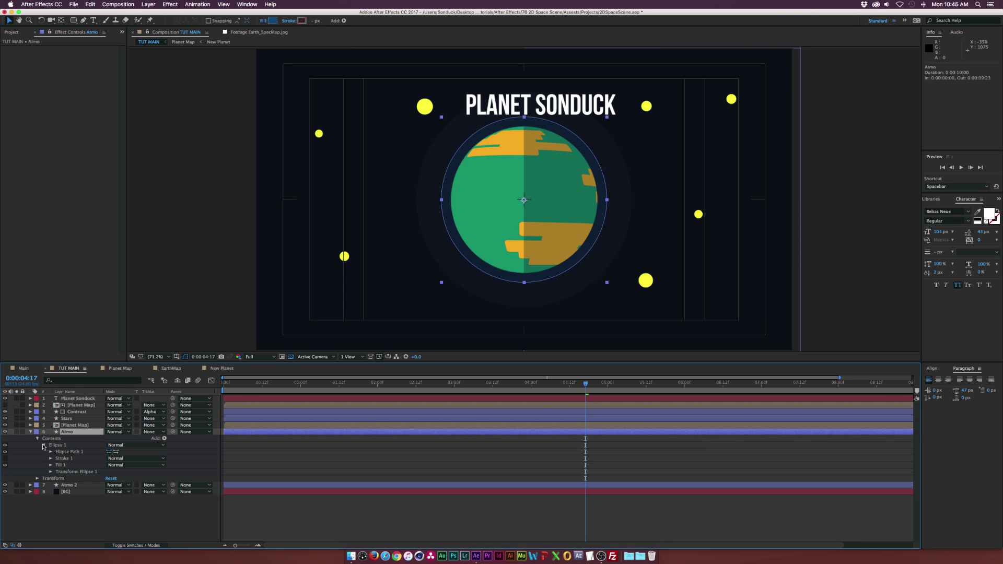
pyautogui.click(72, 453)
pyautogui.rightClick(68, 454)
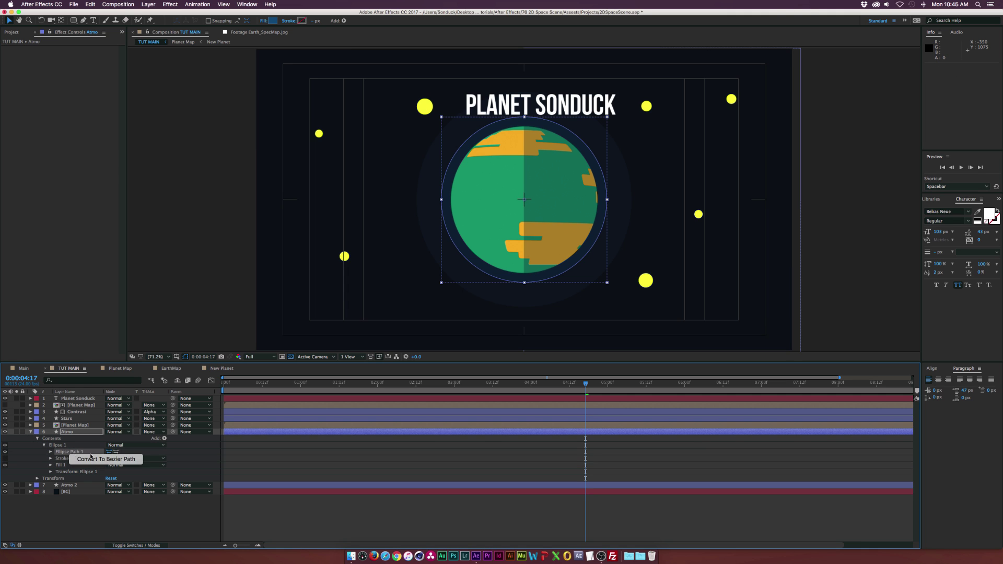
pyautogui.click(102, 460)
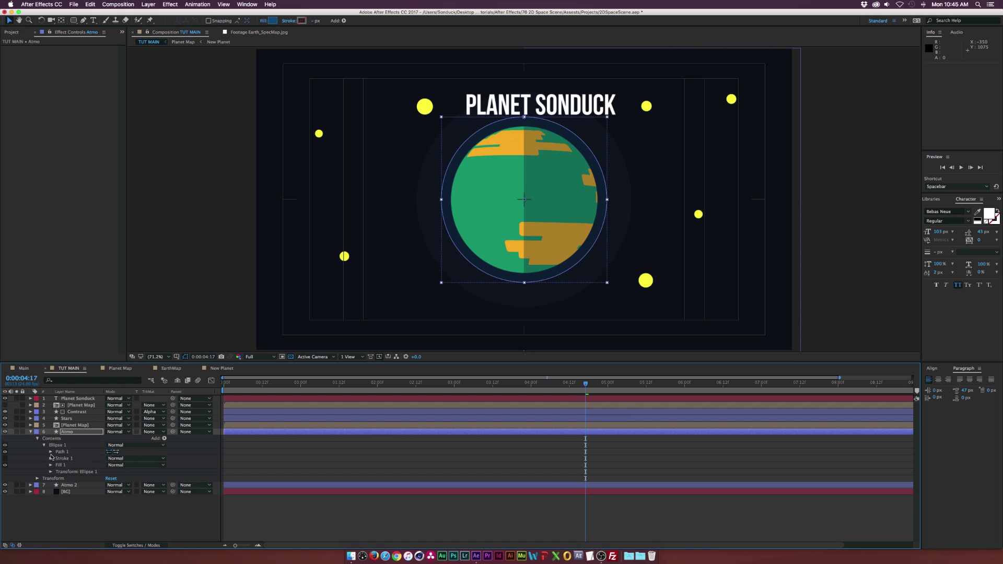
pyautogui.click(50, 452)
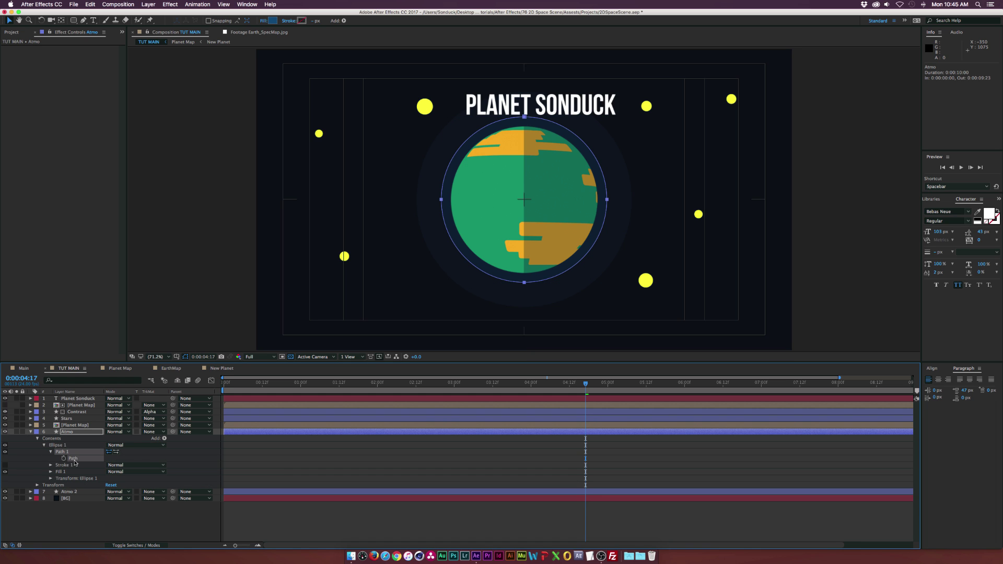
# Start a mask on the Planet Sonduck title, paste the Atmo circle as its mask path, and fit it around the planet
pyautogui.click(57, 400)
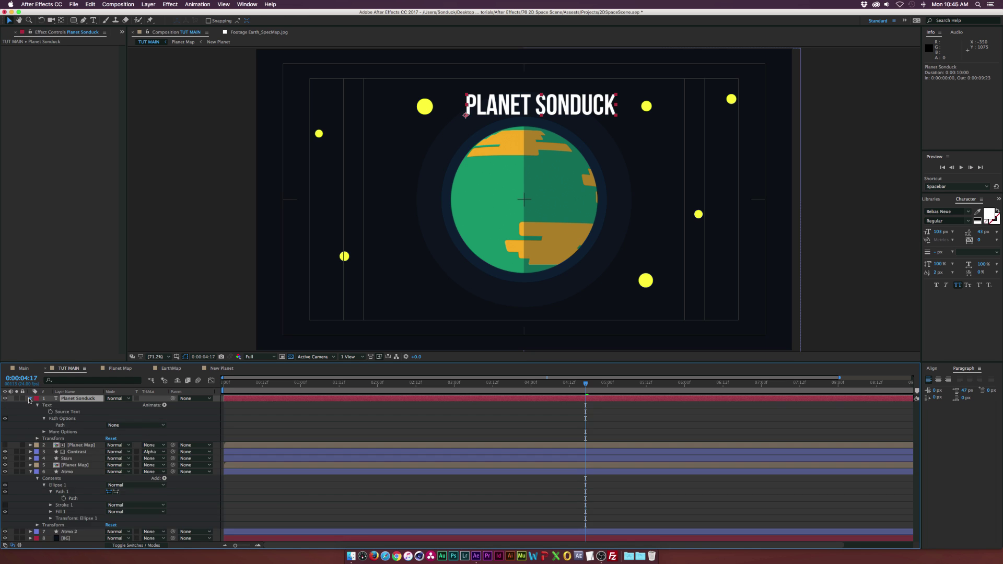
pyautogui.click(83, 20)
pyautogui.click(477, 194)
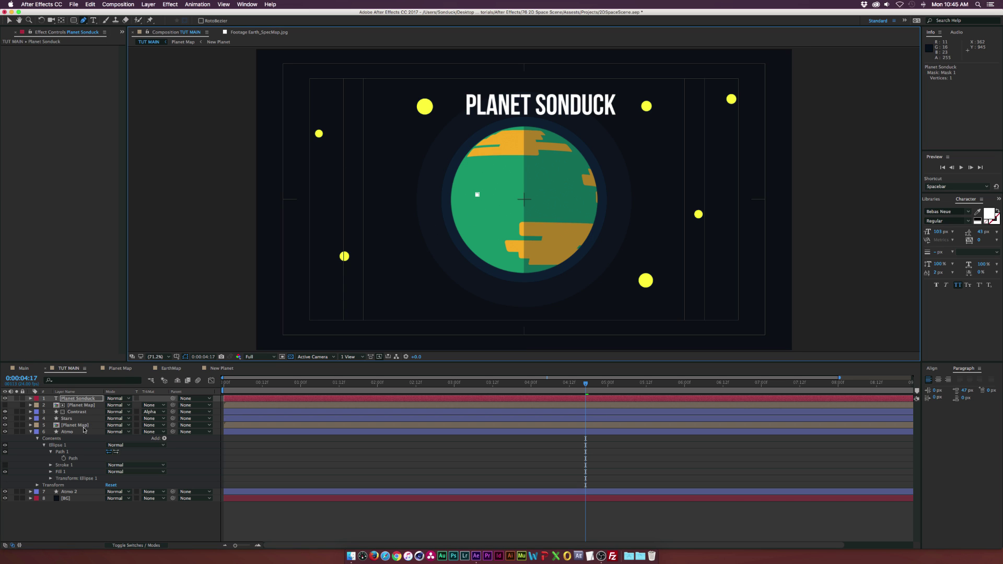
pyautogui.press('m')
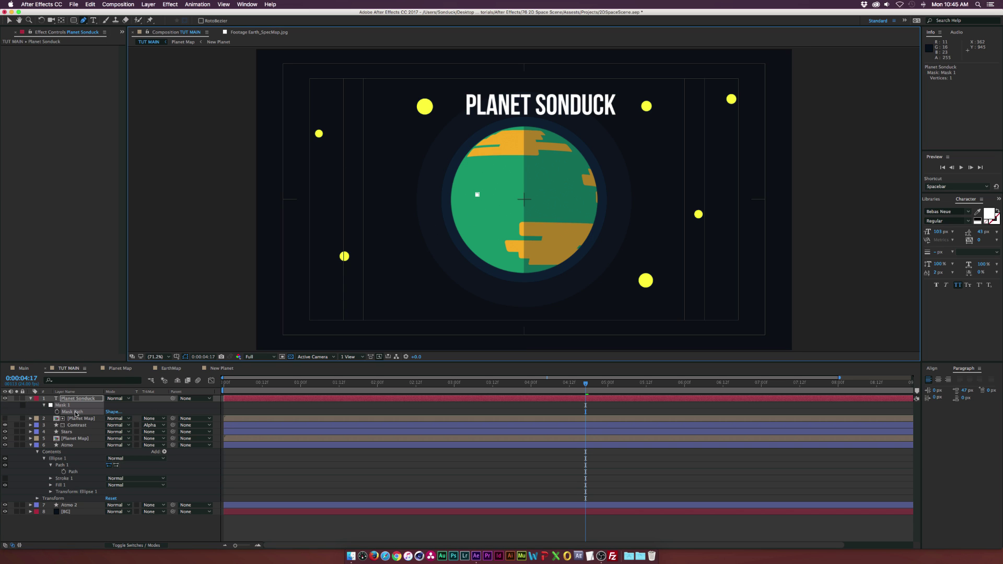
pyautogui.click(76, 414)
pyautogui.press('super+v')
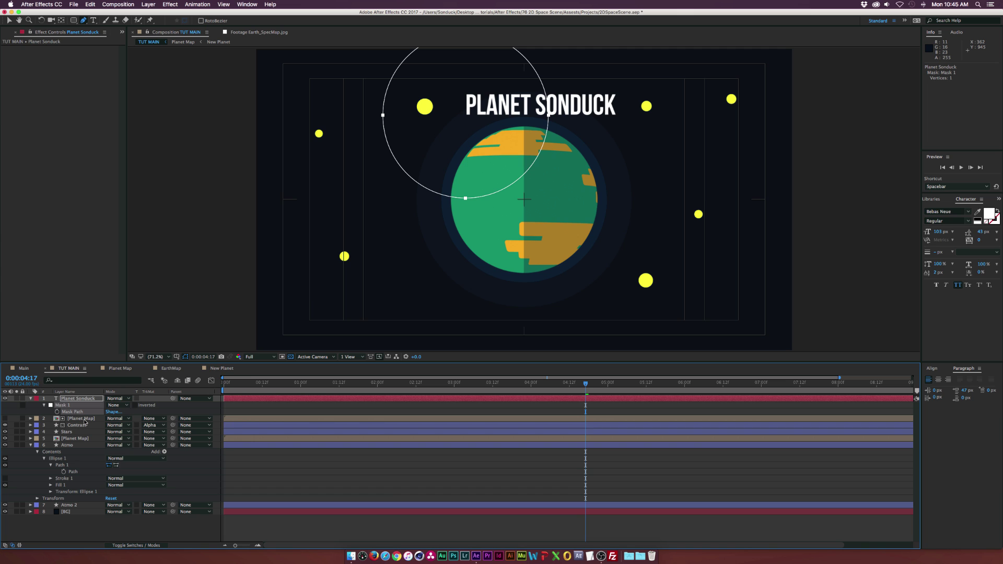
pyautogui.click(9, 20)
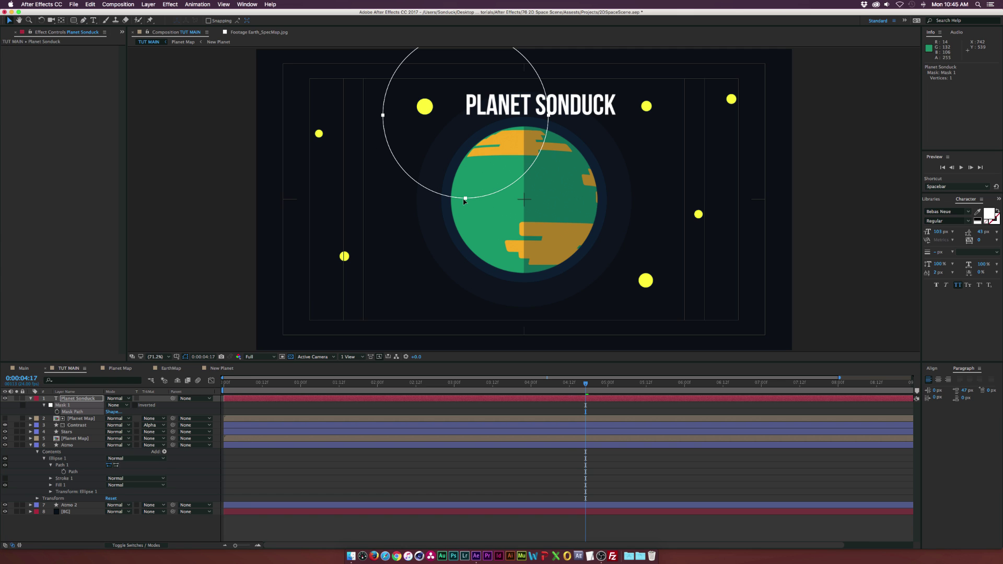
pyautogui.moveTo(465, 201); pyautogui.dragTo(524, 280)
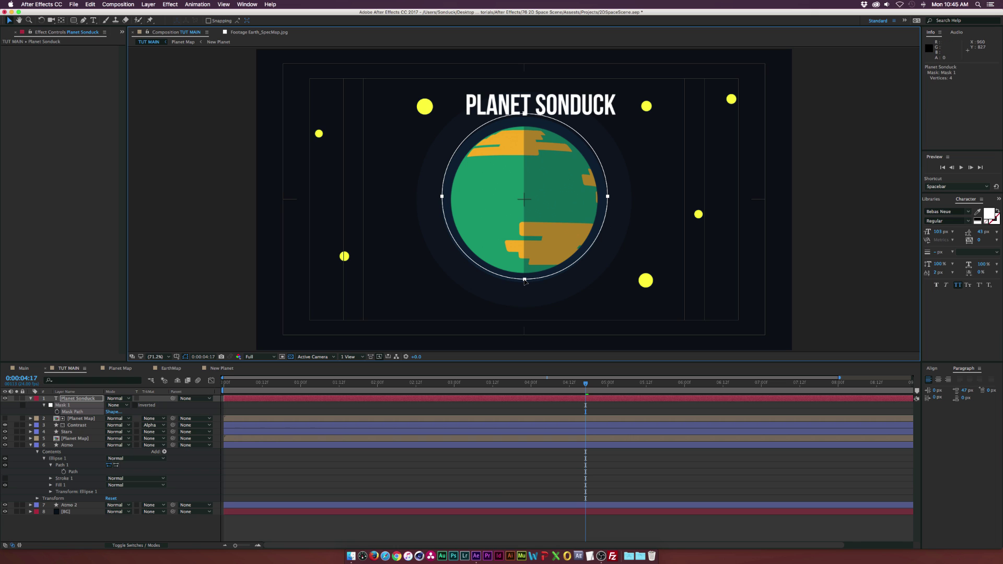
# Set the Planet Sonduck title's text path to Mask 1 so the text follows the circle
pyautogui.doubleClick(31, 398)
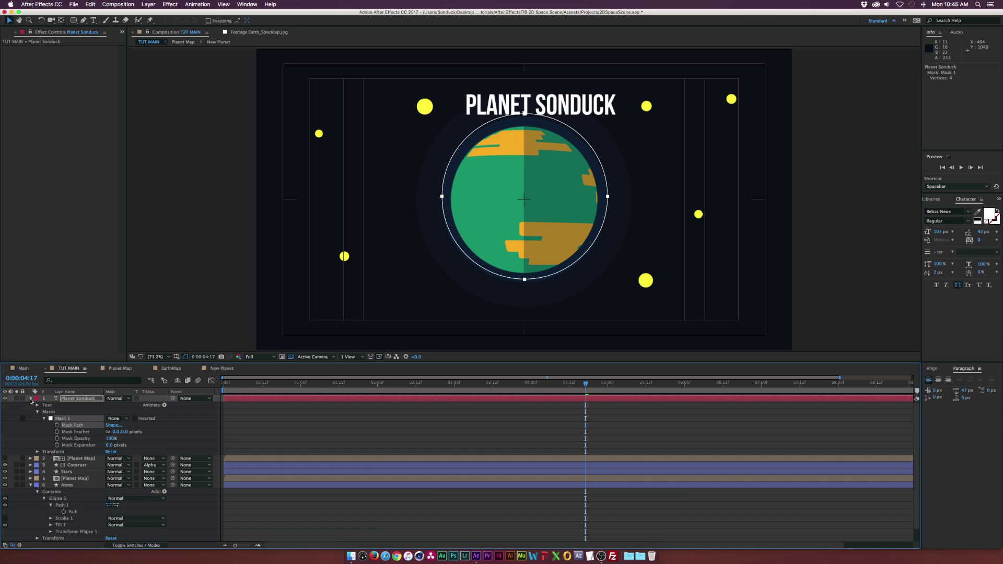
pyautogui.click(37, 412)
pyautogui.click(37, 405)
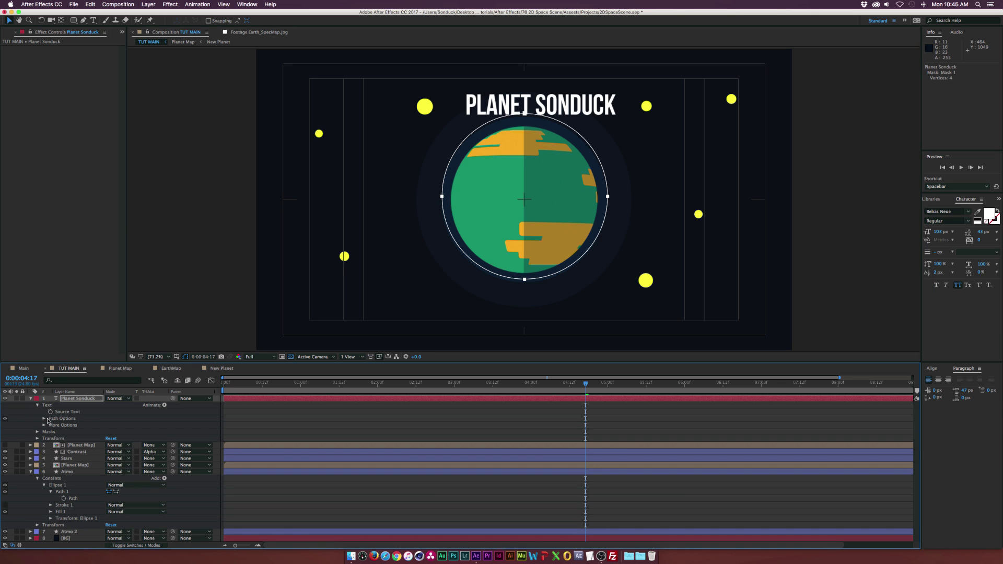
pyautogui.click(44, 419)
pyautogui.click(131, 425)
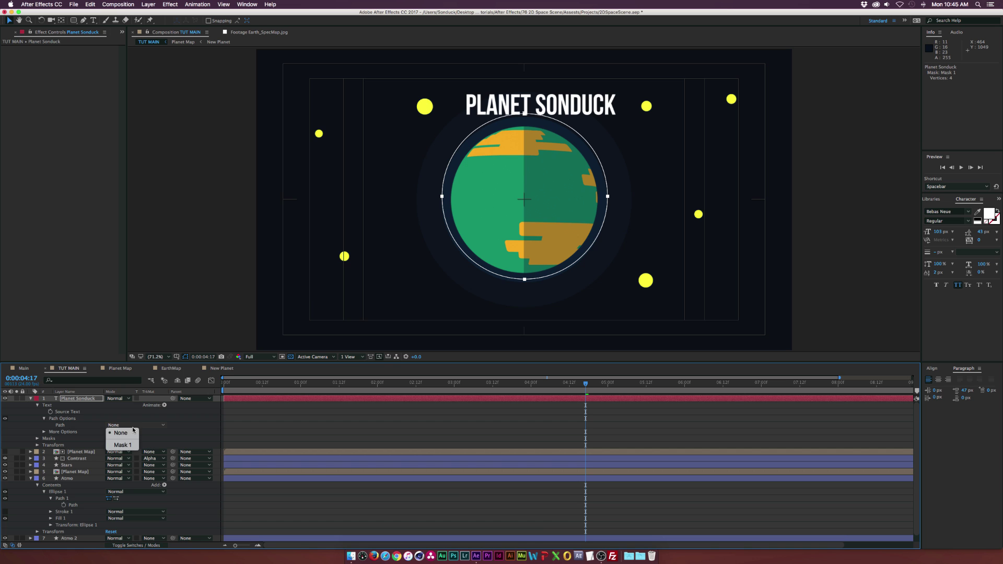
pyautogui.click(122, 445)
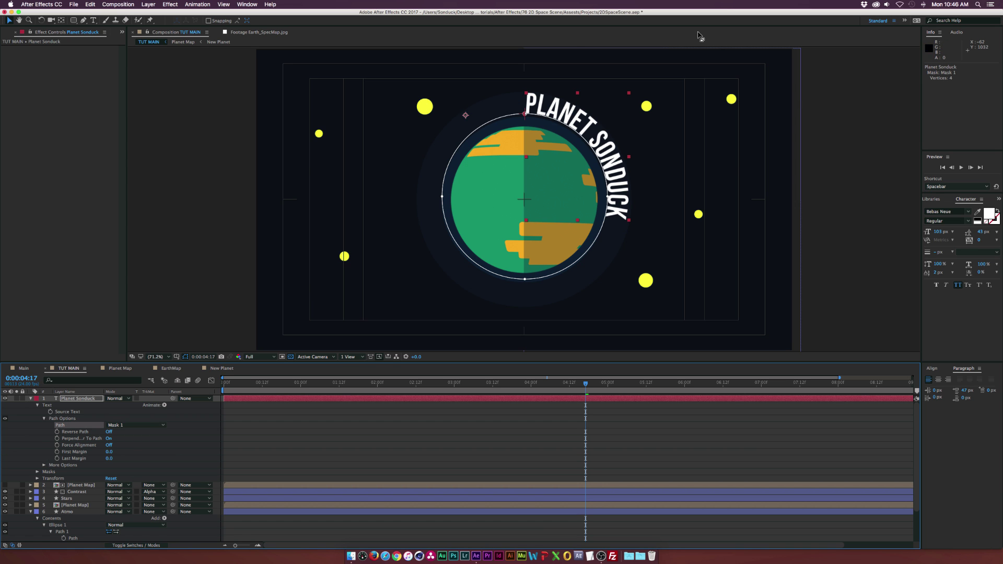
# Keyframe the title's First Margin at 310 on 0:00:01:07 and -290 on 0:00:02:12 to slide it around the planet
pyautogui.moveTo(253, 385); pyautogui.dragTo(325, 395)
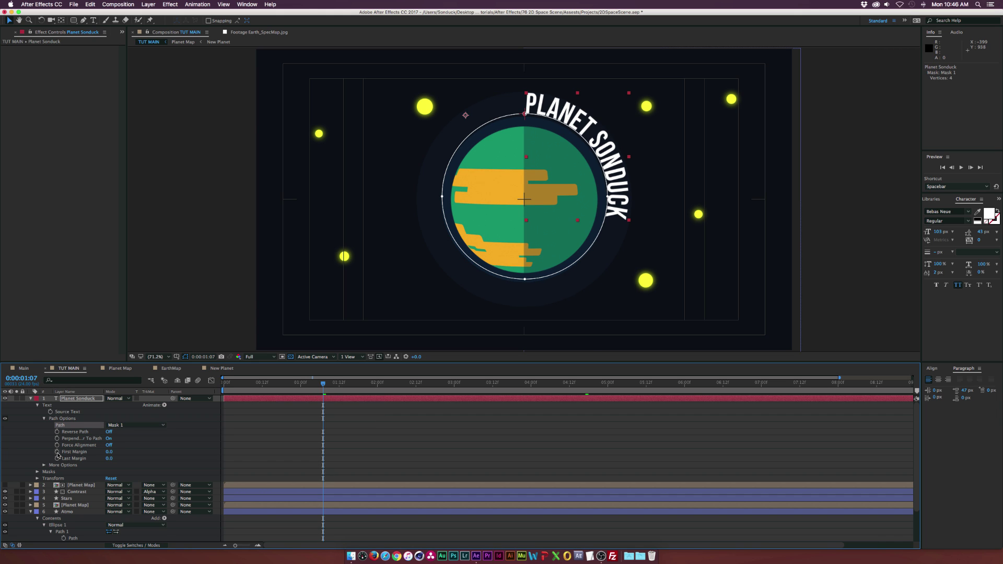
pyautogui.click(57, 452)
pyautogui.moveTo(333, 390); pyautogui.dragTo(416, 400)
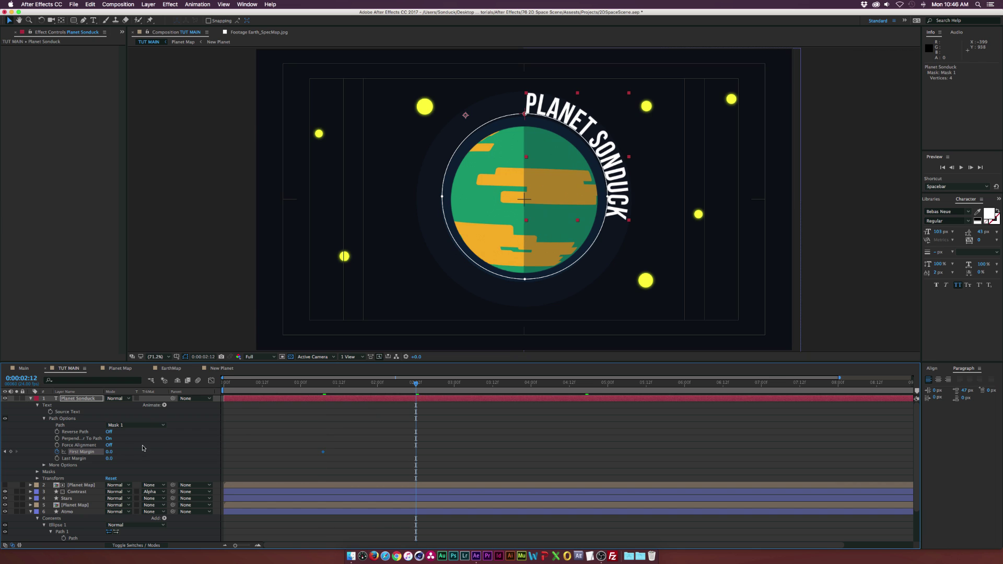
pyautogui.moveTo(111, 454); pyautogui.dragTo(100, 452)
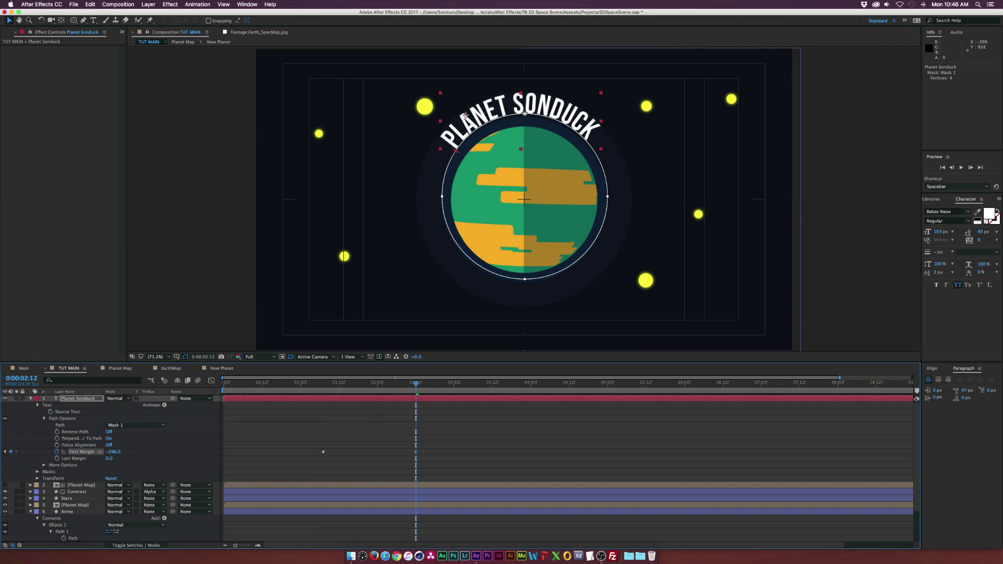
pyautogui.click(334, 387)
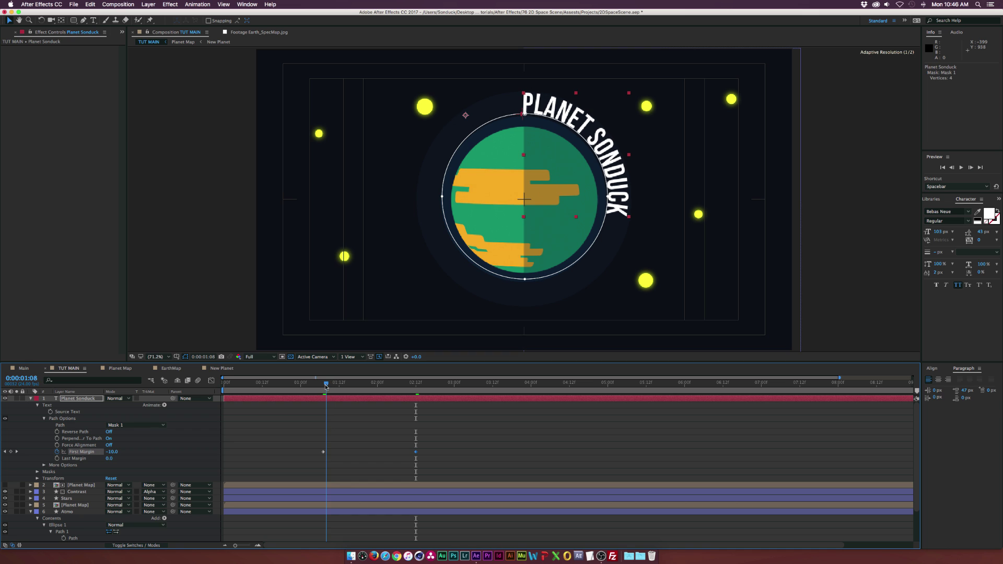
pyautogui.click(324, 387)
pyautogui.moveTo(107, 452)
pyautogui.mouseDown()
pyautogui.moveTo(97, 452)
pyautogui.moveTo(123, 452)
pyautogui.mouseUp()
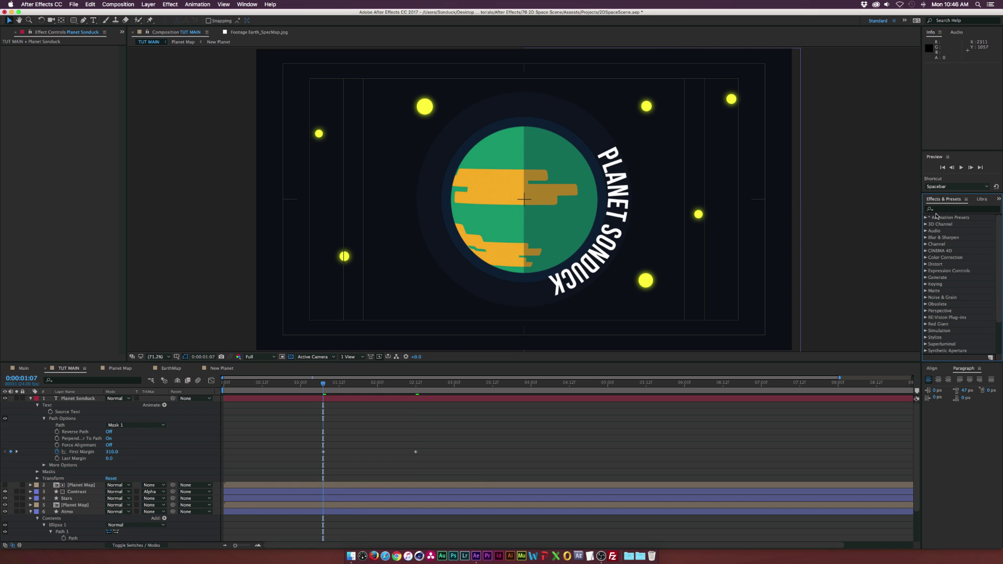
# Apply the Fade Up Characters text animation preset to the Planet Sonduck title at 0:00:01:07
pyautogui.click(926, 218)
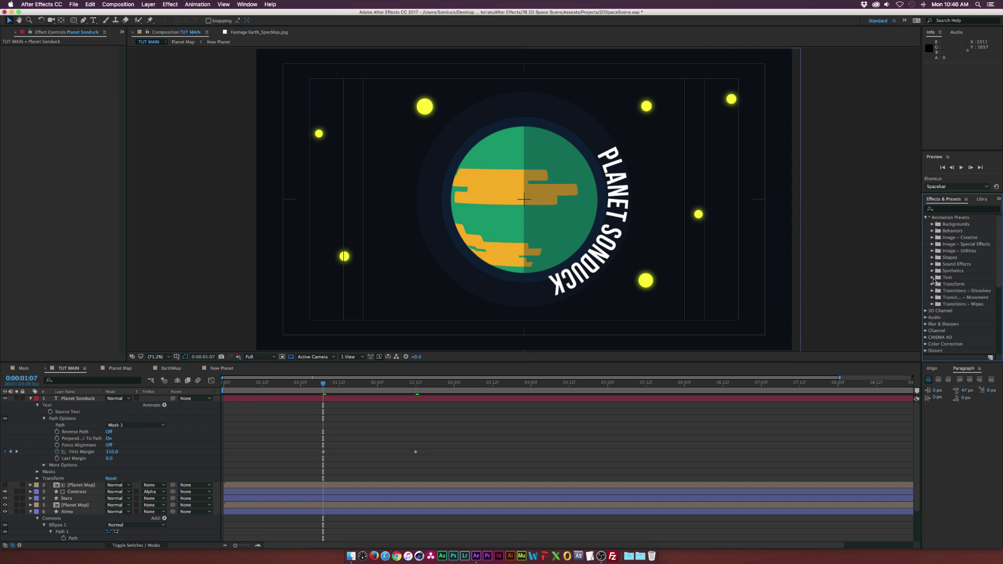
pyautogui.click(932, 277)
pyautogui.click(940, 252)
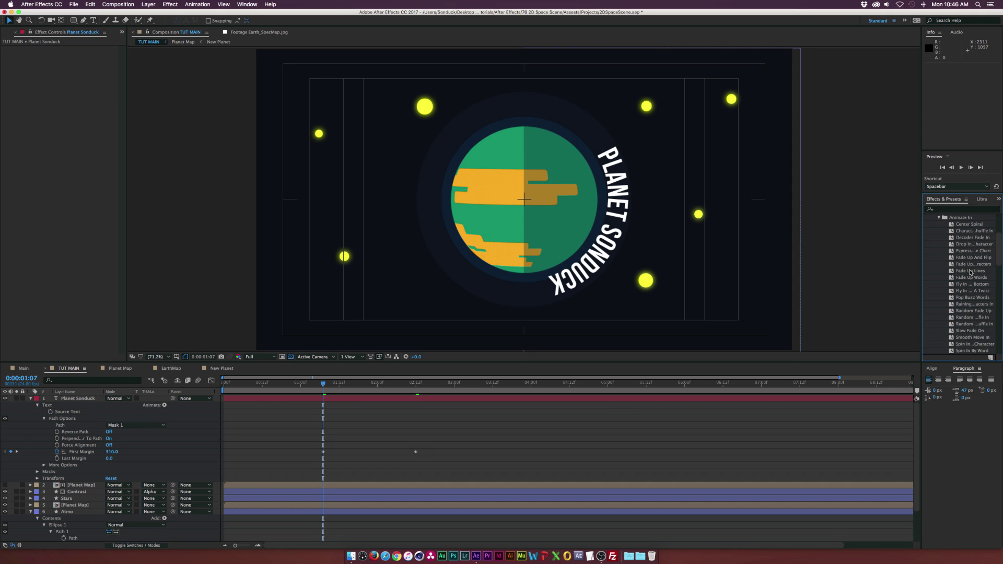
pyautogui.moveTo(974, 265); pyautogui.dragTo(609, 219)
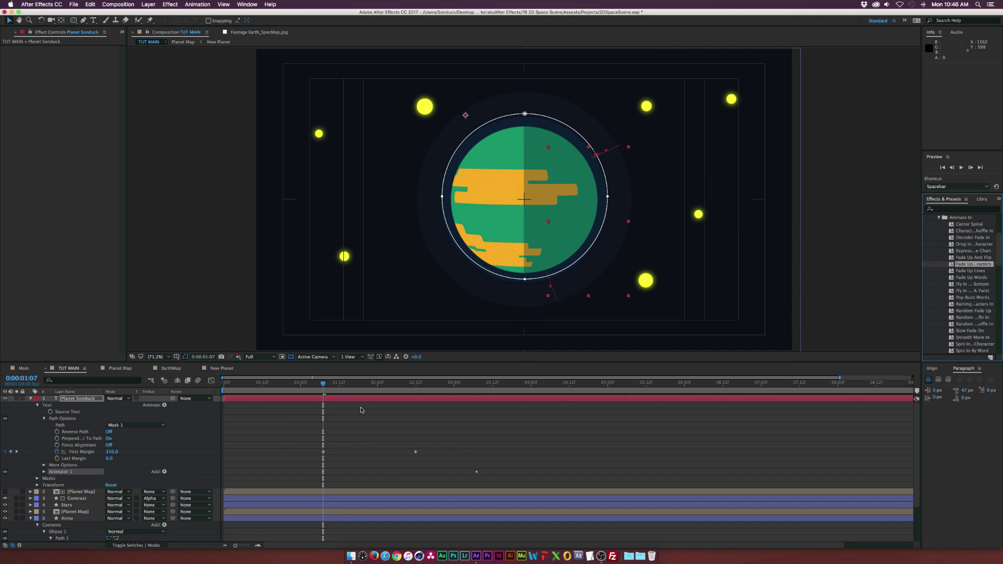
# Move the title's last Range Selector Start keyframe earlier to speed up the fade-in, and scrub through the result
pyautogui.press('u')
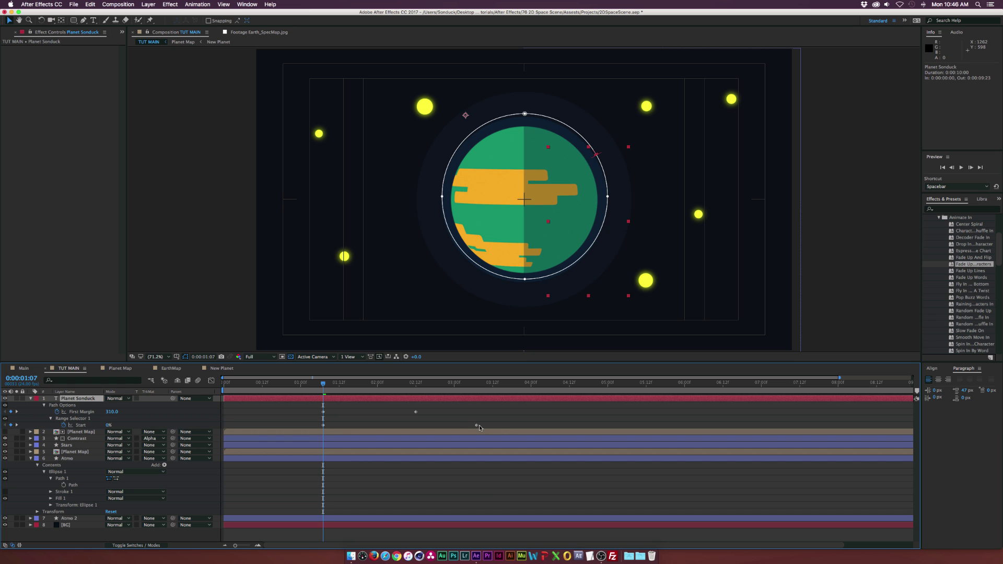
pyautogui.moveTo(479, 427); pyautogui.dragTo(405, 428)
pyautogui.moveTo(324, 385); pyautogui.dragTo(429, 393)
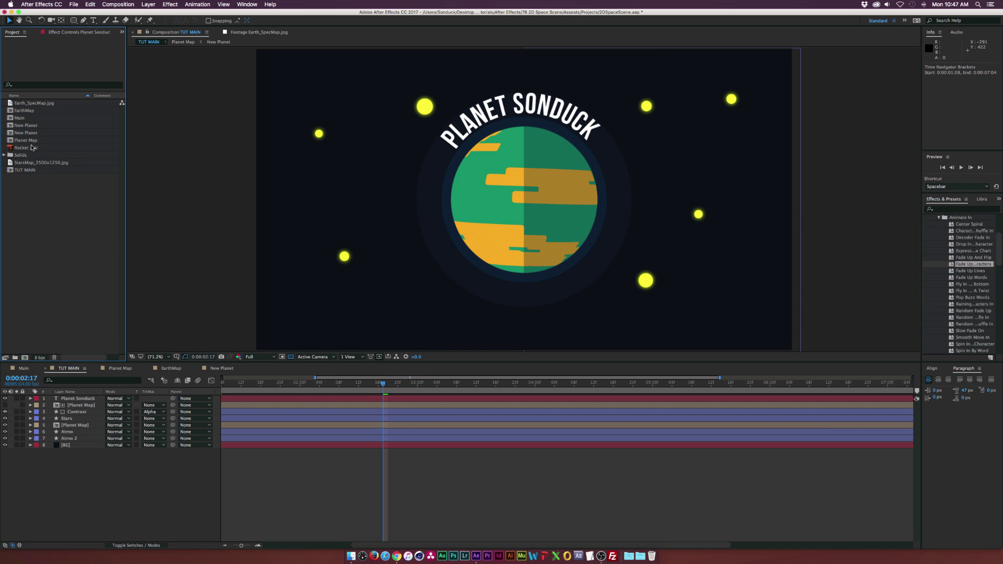
# Add Rocket 2.ai to the TUT MAIN composition as the top layer
pyautogui.moveTo(32, 148); pyautogui.dragTo(69, 398)
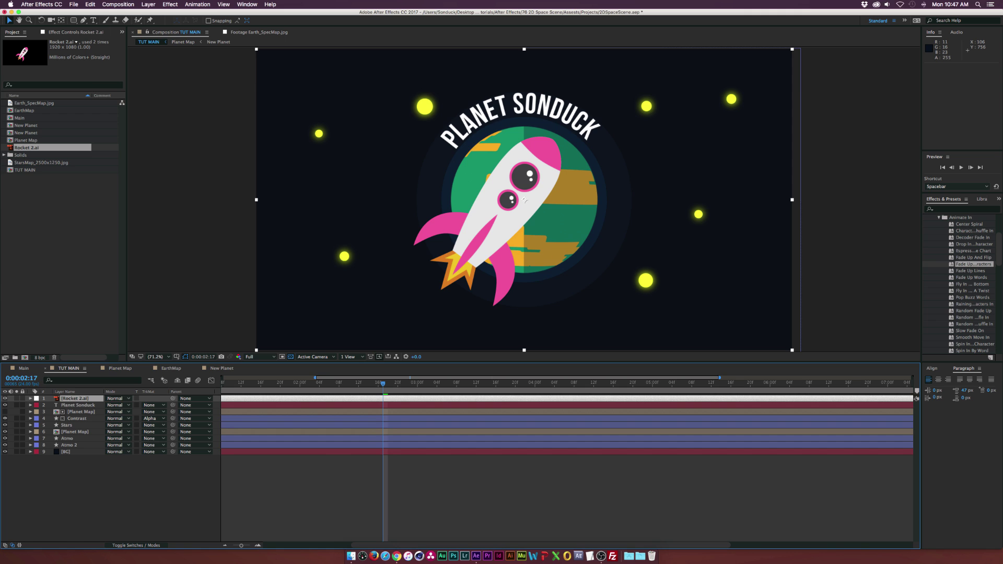
# Switch to Chrome to view the YouTube tutorial on vector icon animation design, and return to After Effects
pyautogui.press('super+Tab')
pyautogui.moveTo(424, 77); pyautogui.dragTo(500, 76)
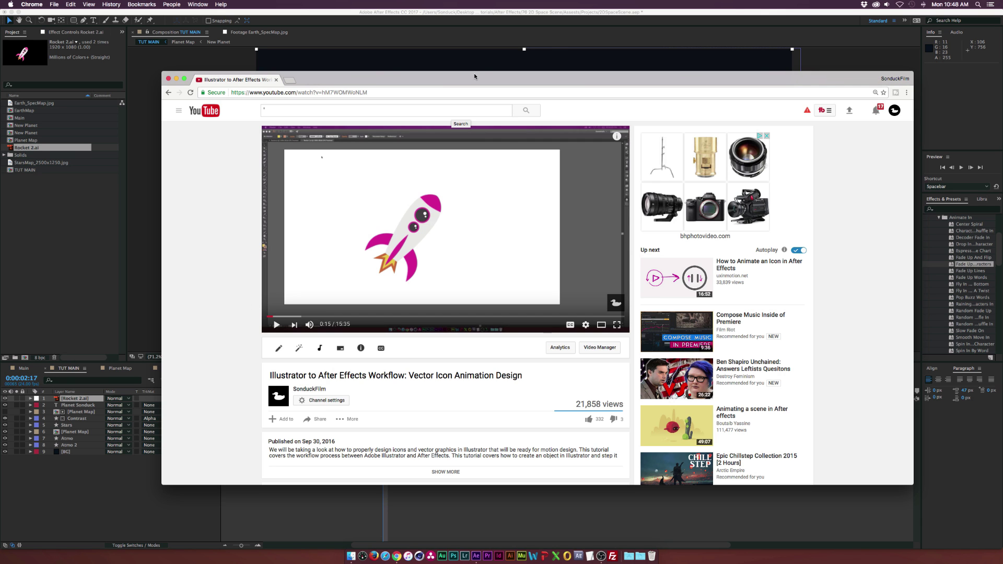
pyautogui.moveTo(474, 76); pyautogui.dragTo(0, 60)
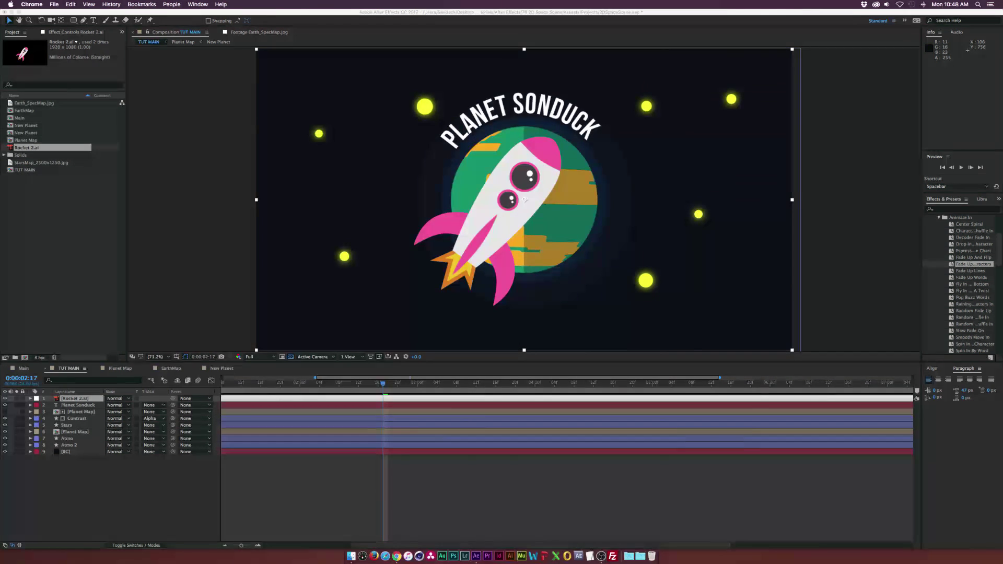
pyautogui.click(61, 254)
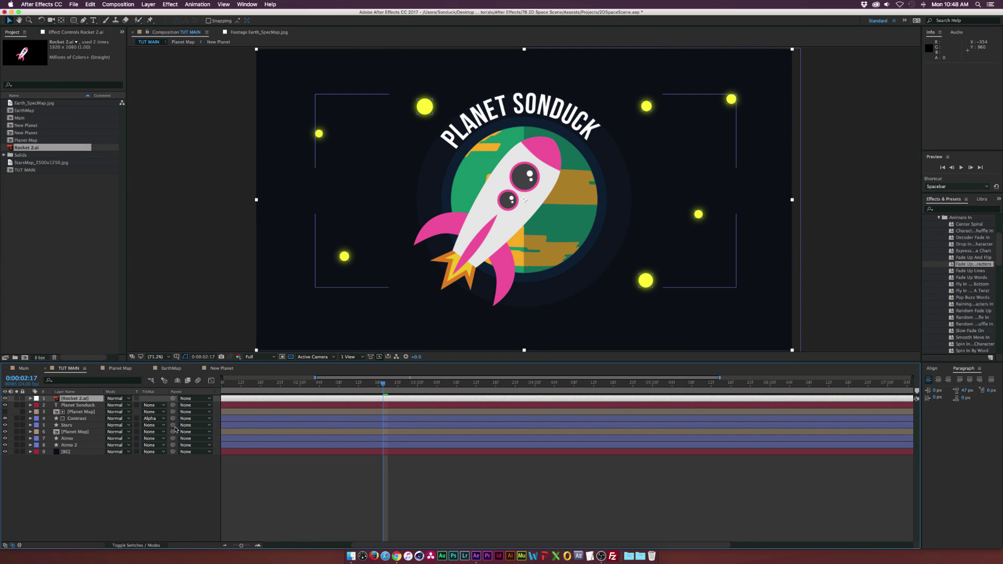
# Rotate the rocket clockwise to a flatter flight angle and scale it to 58%
pyautogui.press('r')
pyautogui.moveTo(115, 406)
pyautogui.mouseDown()
pyautogui.moveTo(134, 406)
pyautogui.moveTo(105, 406)
pyautogui.mouseUp()
pyautogui.press('s')
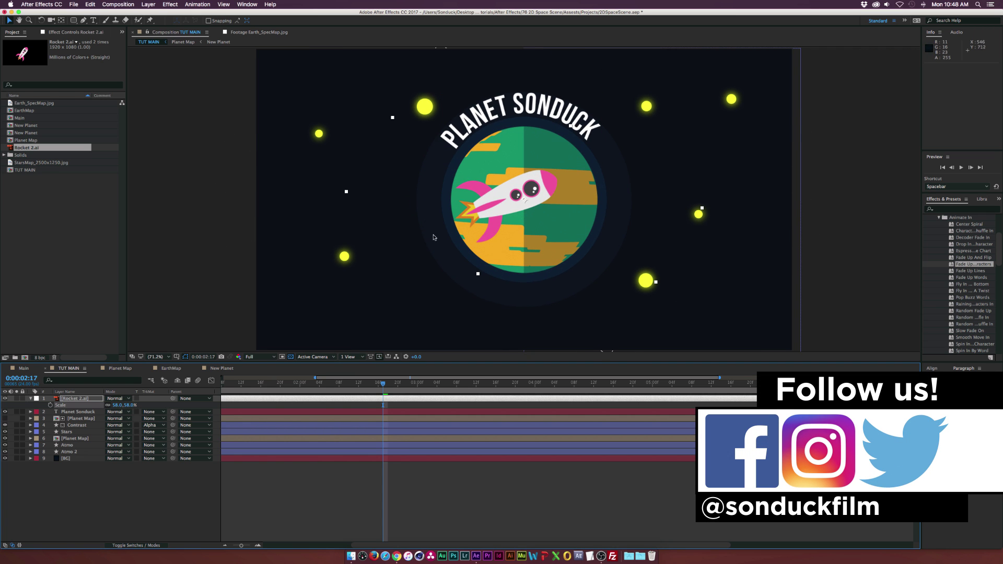
# Keyframe the rocket flying horizontally across the frame, from X -150.9 at 0:00:01:12 to X 2239.1 at 0:00:03:04
pyautogui.moveTo(433, 238); pyautogui.dragTo(215, 260)
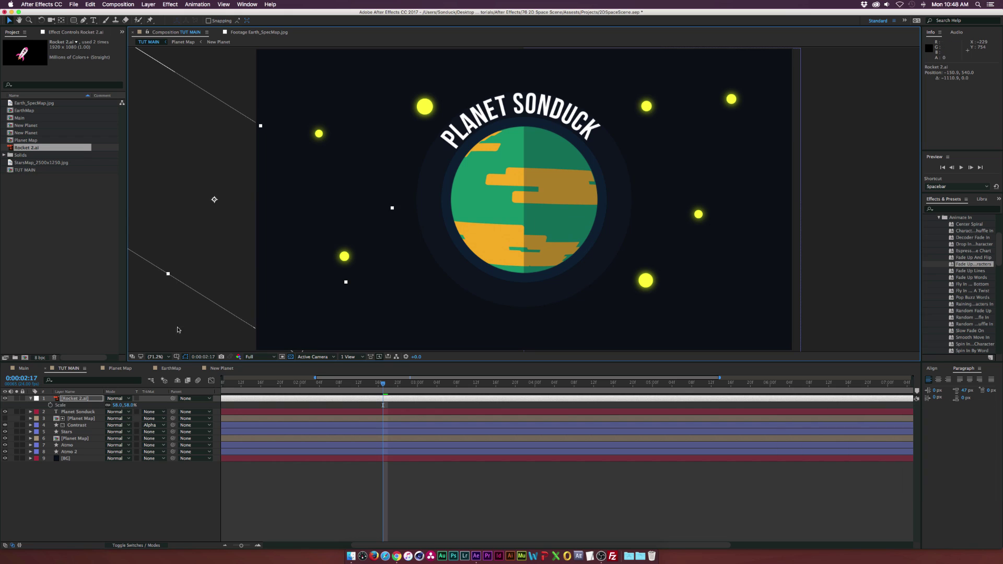
pyautogui.moveTo(232, 383); pyautogui.dragTo(209, 386)
pyautogui.press('-')
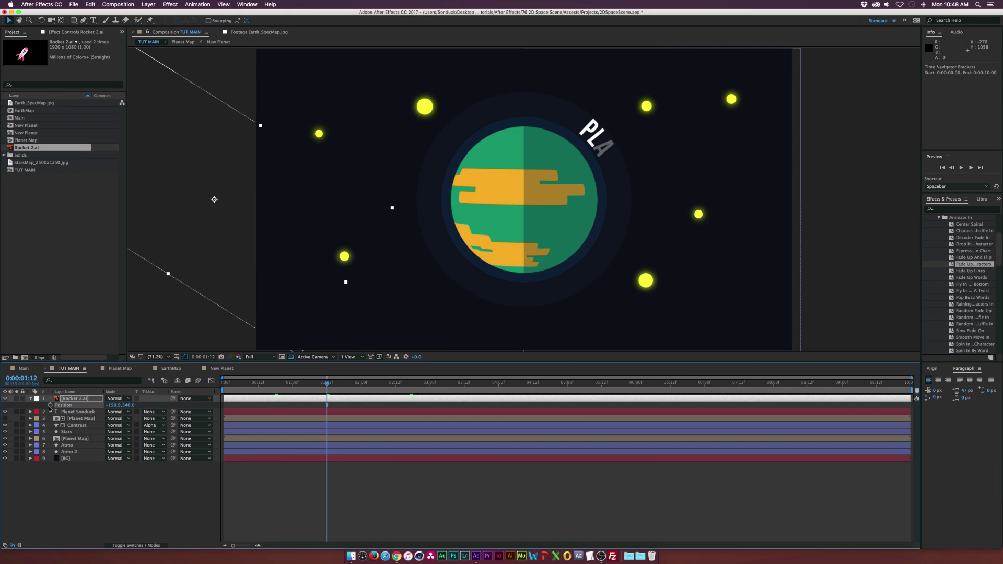
pyautogui.moveTo(408, 386); pyautogui.dragTo(440, 387)
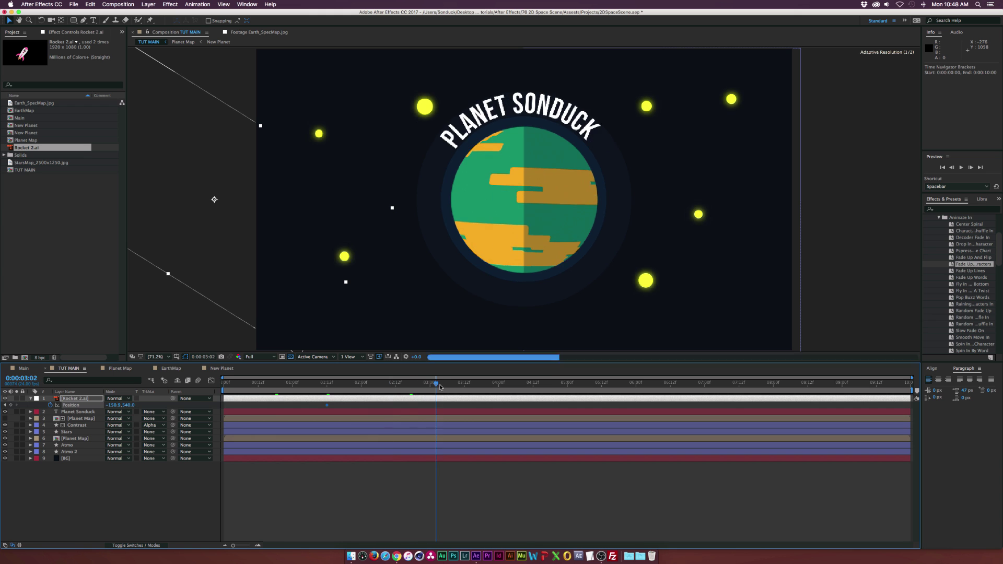
pyautogui.moveTo(131, 405); pyautogui.dragTo(212, 407)
pyautogui.click(140, 476)
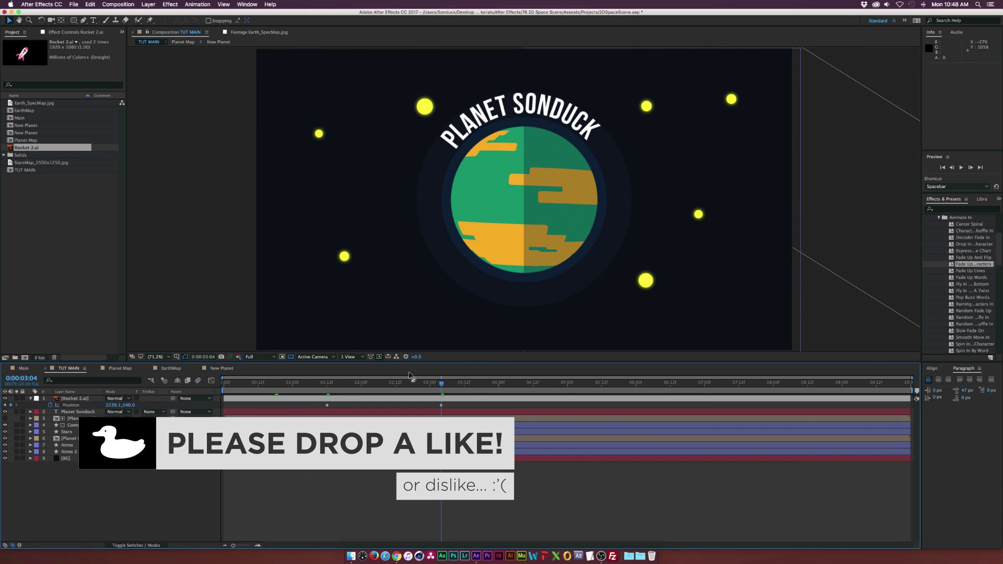
# Move the rocket's final position keyframe to 0:00:04:22 to slow the flight, and scrub back to check it
pyautogui.click(442, 405)
pyautogui.moveTo(558, 412); pyautogui.dragTo(308, 388)
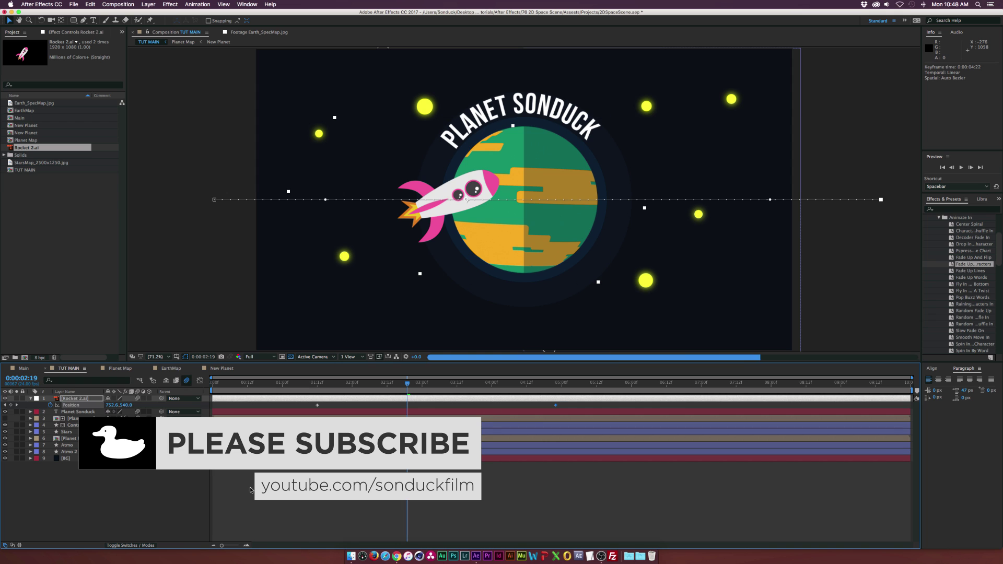
# Switch to Finder and preview the rendered MainSonduck.mov file
pyautogui.click(368, 288)
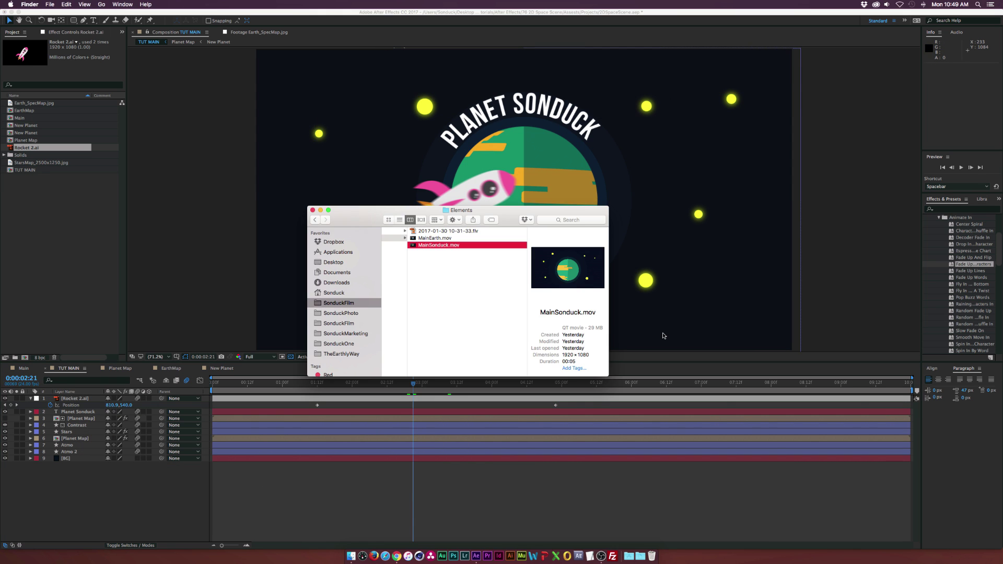
pyautogui.press('space')
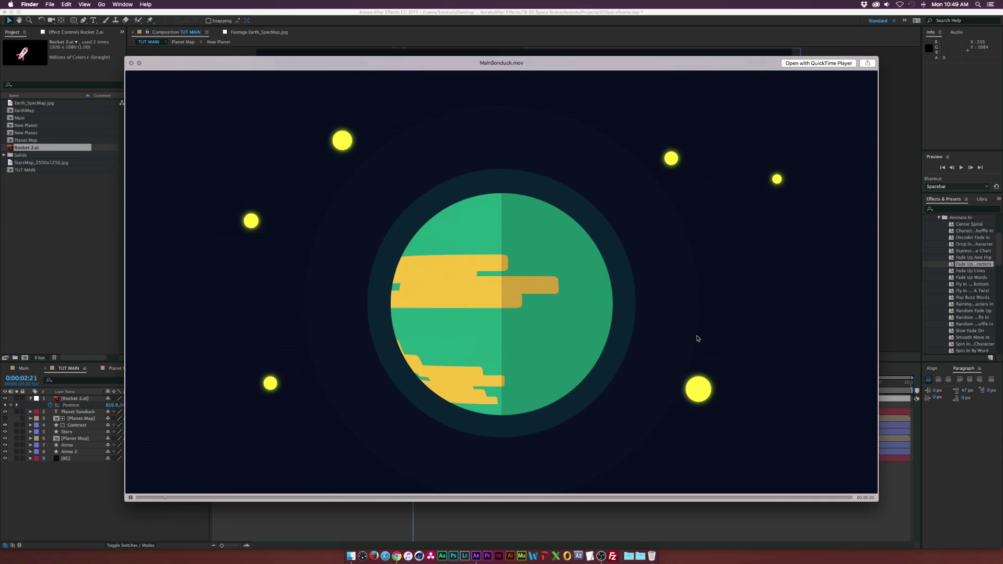